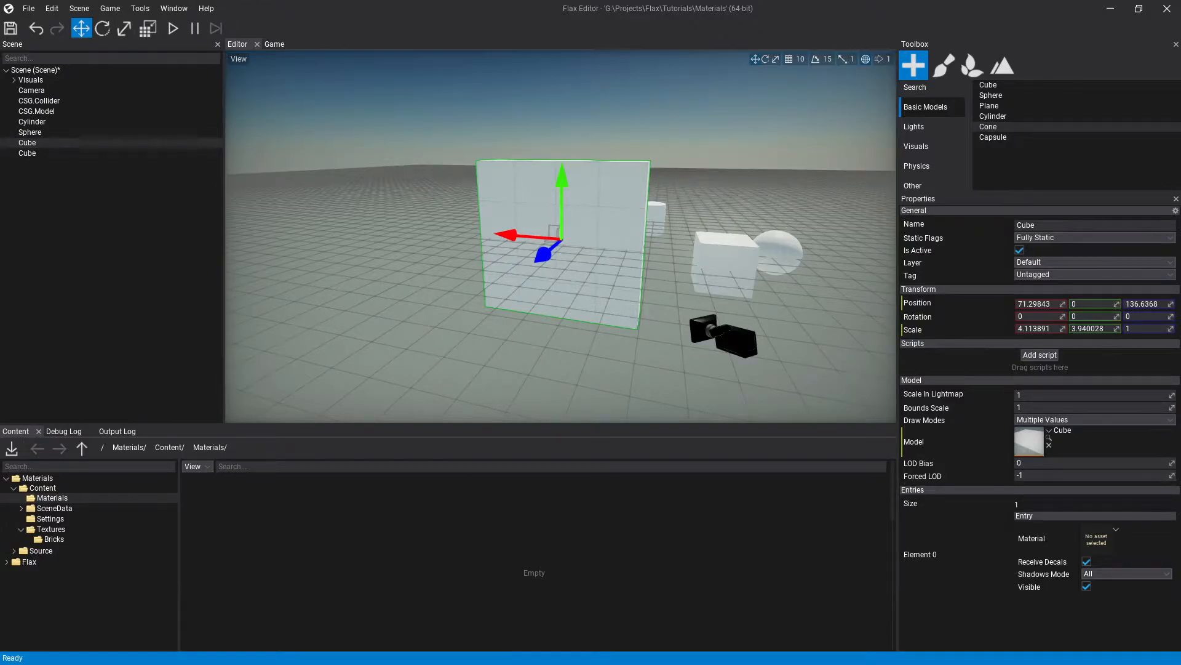
- Create a new material named Color in the Content/Materials folder
{"action": "right_click", "coordinate": [361, 487]}
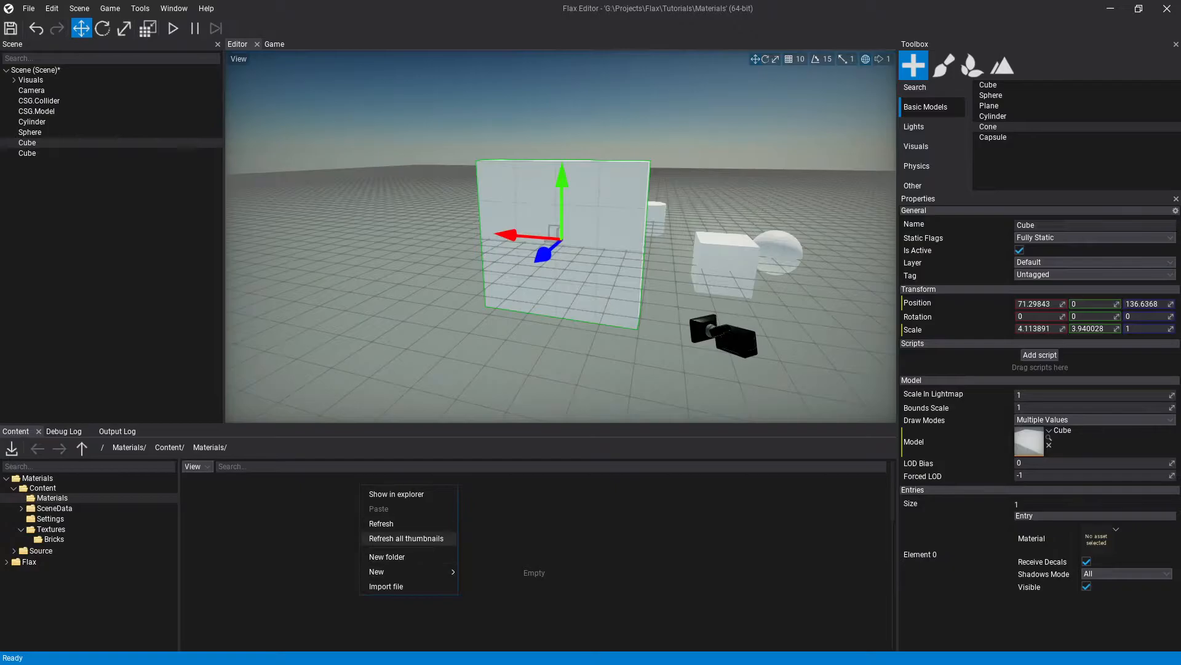
{"action": "mouse_move", "coordinate": [406, 571]}
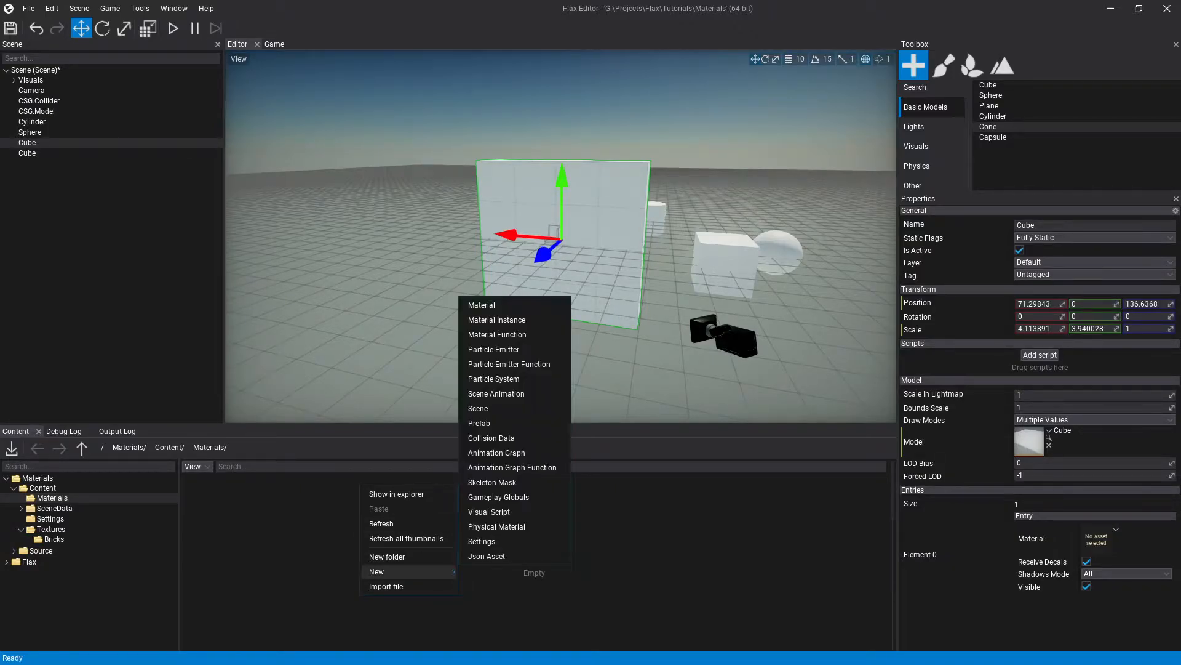
{"action": "left_click", "coordinate": [482, 305]}
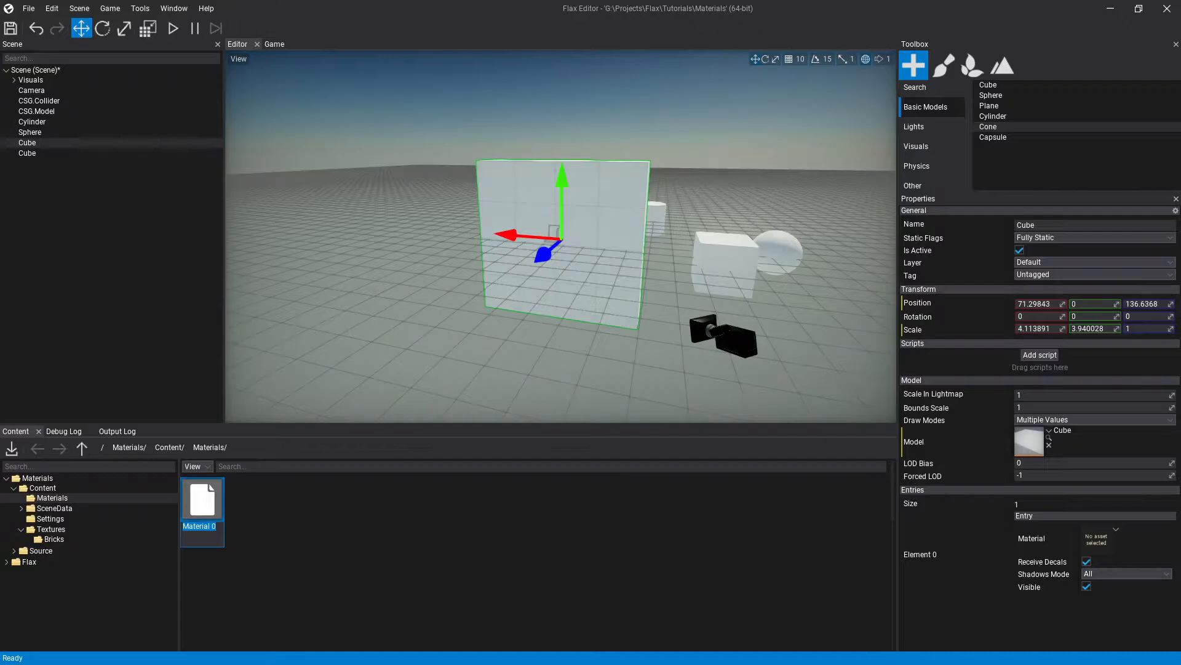
{"action": "key", "text": "BackSpace"}
{"action": "type", "text": "Color"}
{"action": "key", "text": "Return"}
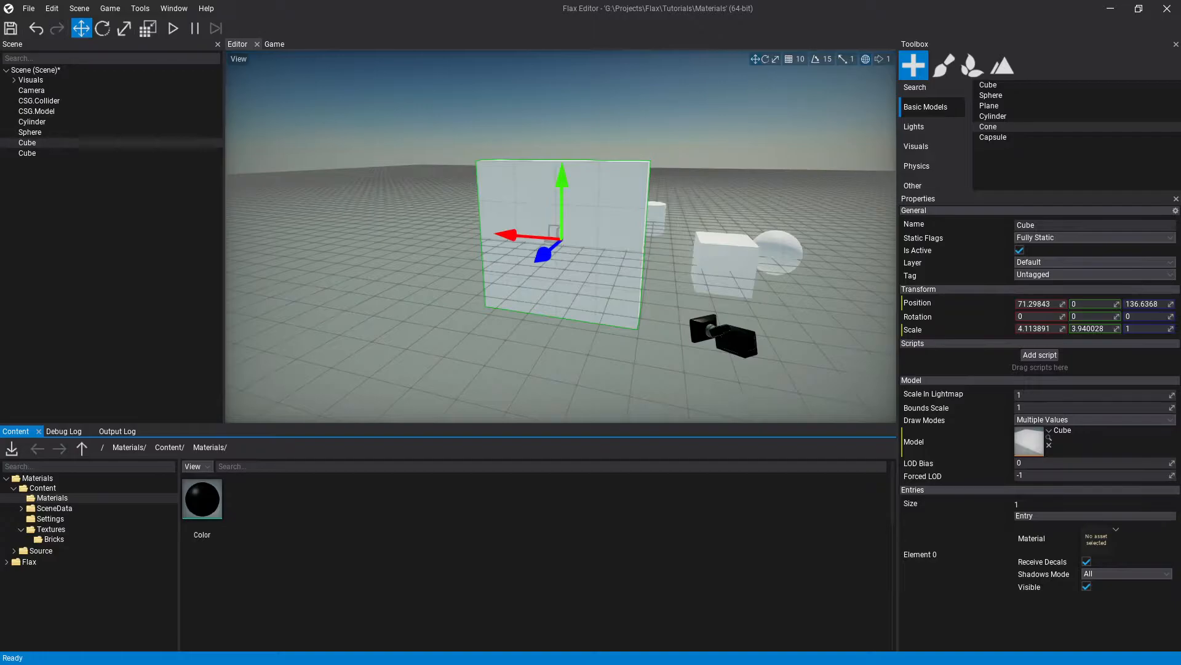
- Add a Color node feeding the Color input of the Color material, and close the material with its changes saved
{"action": "double_click", "coordinate": [201, 511]}
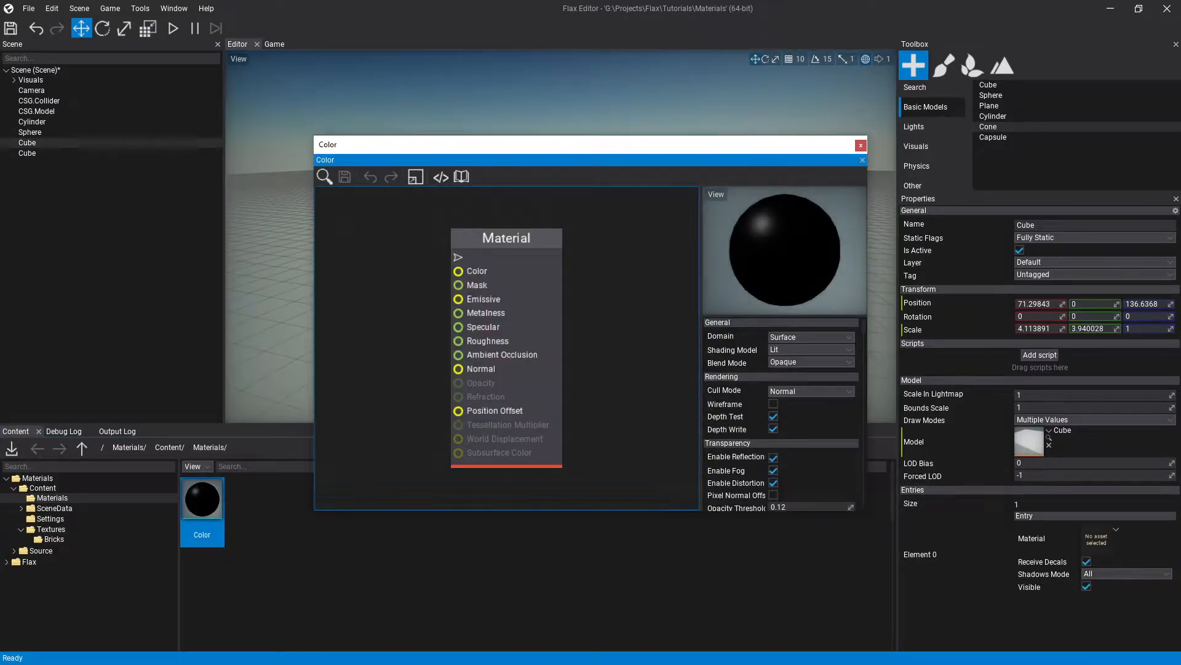
{"action": "left_click_drag", "start_coordinate": [458, 271], "coordinate": [353, 259]}
{"action": "type", "text": "co"}
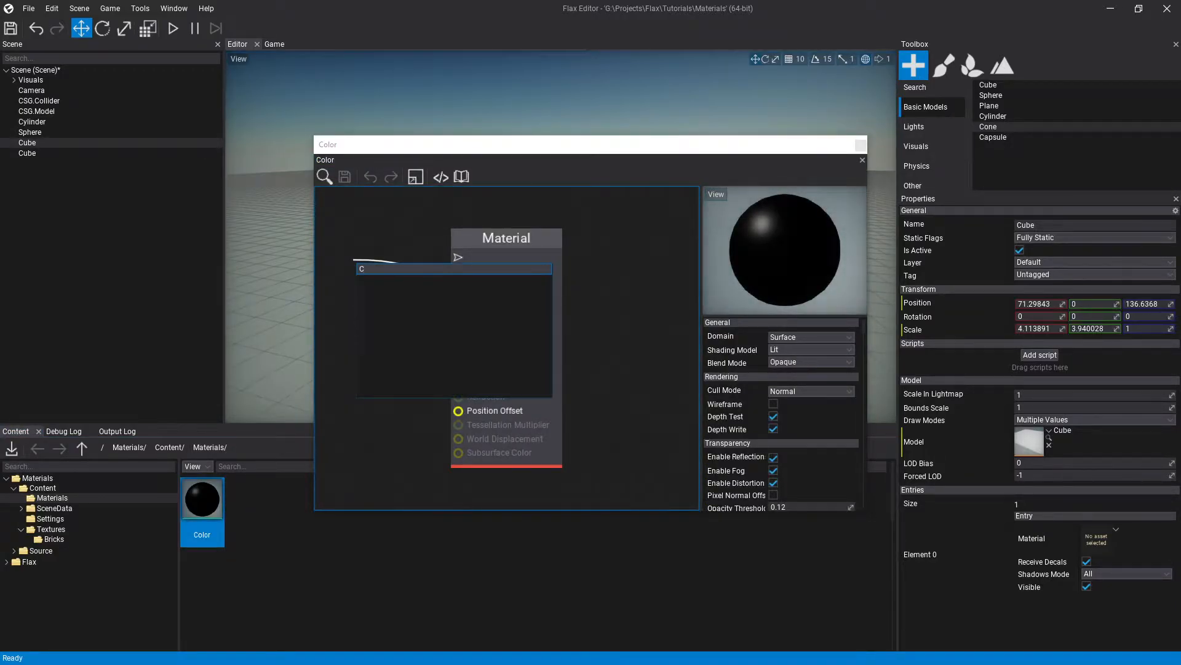
{"action": "left_click", "coordinate": [459, 289]}
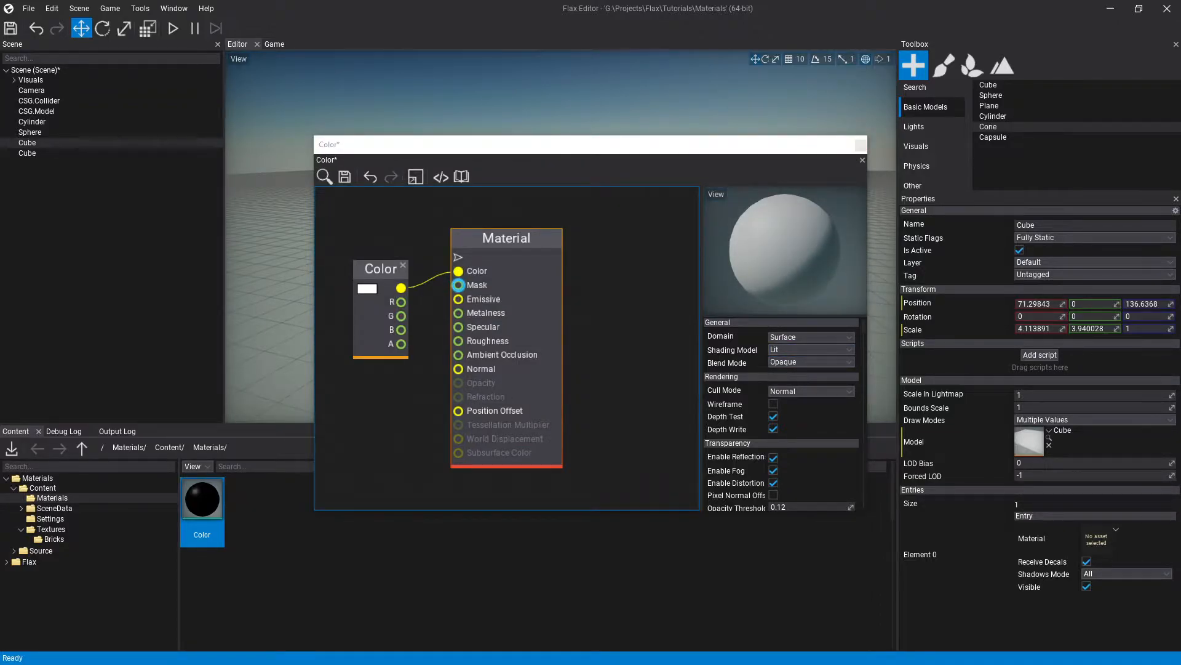
{"action": "scroll", "coordinate": [781, 413], "scroll_direction": "down", "scroll_amount": 3}
{"action": "left_click", "coordinate": [861, 145]}
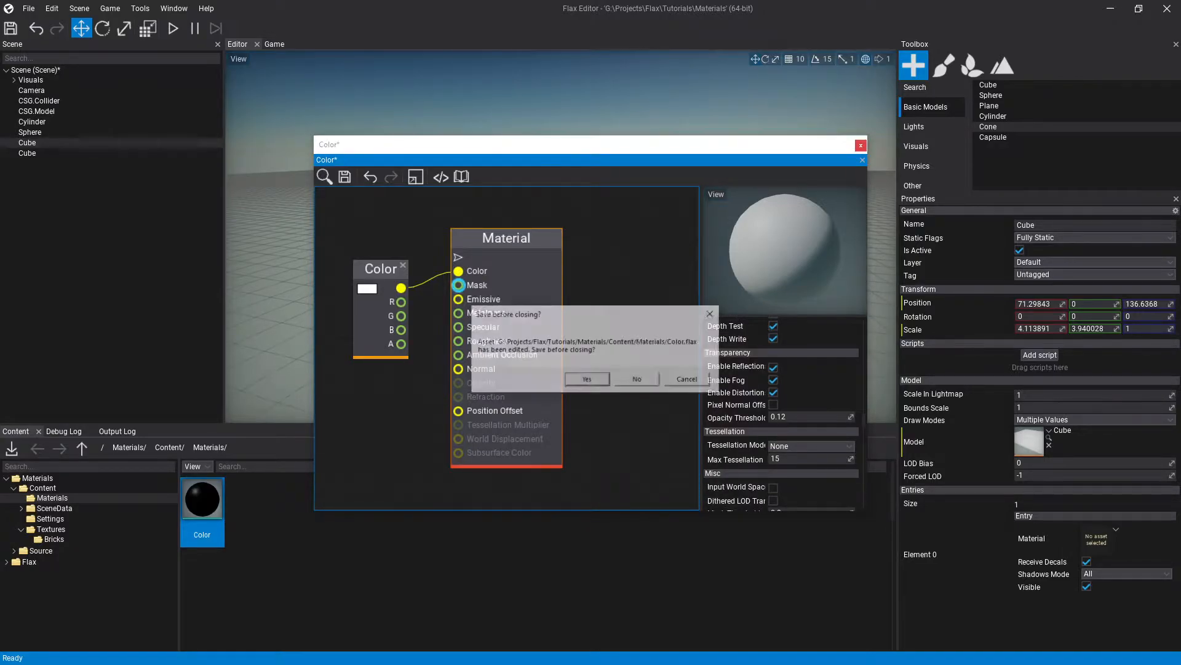
{"action": "left_click", "coordinate": [604, 377]}
- Create a material instance with the default name in the Materials folder
{"action": "right_click", "coordinate": [468, 461]}
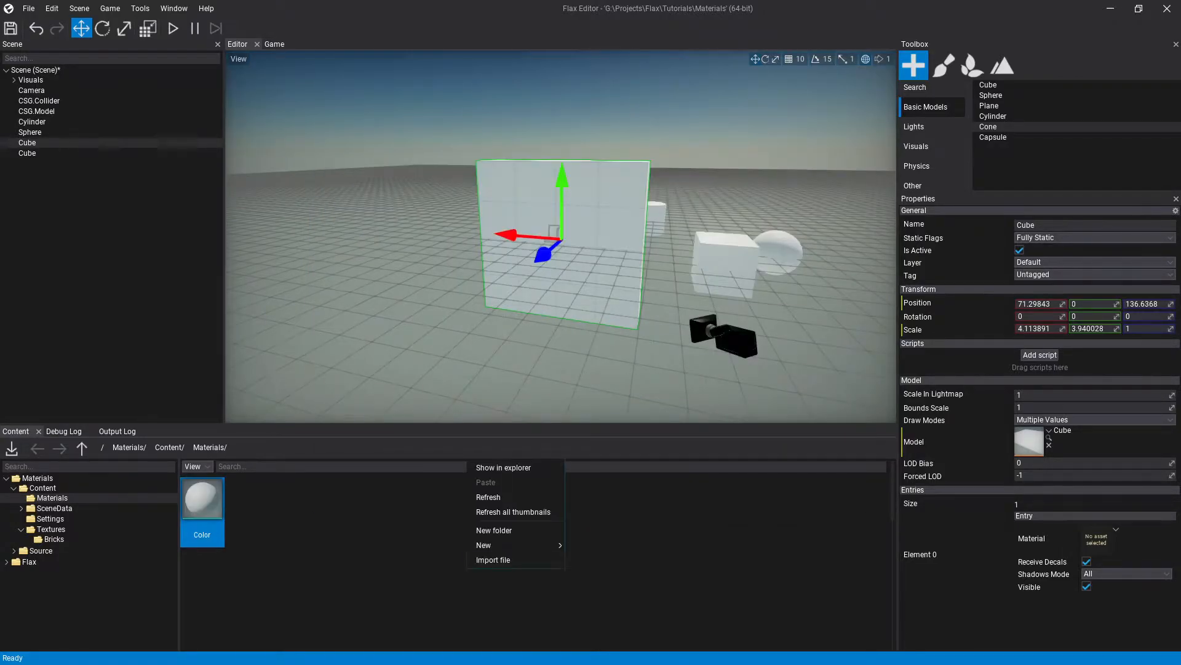
{"action": "mouse_move", "coordinate": [492, 545]}
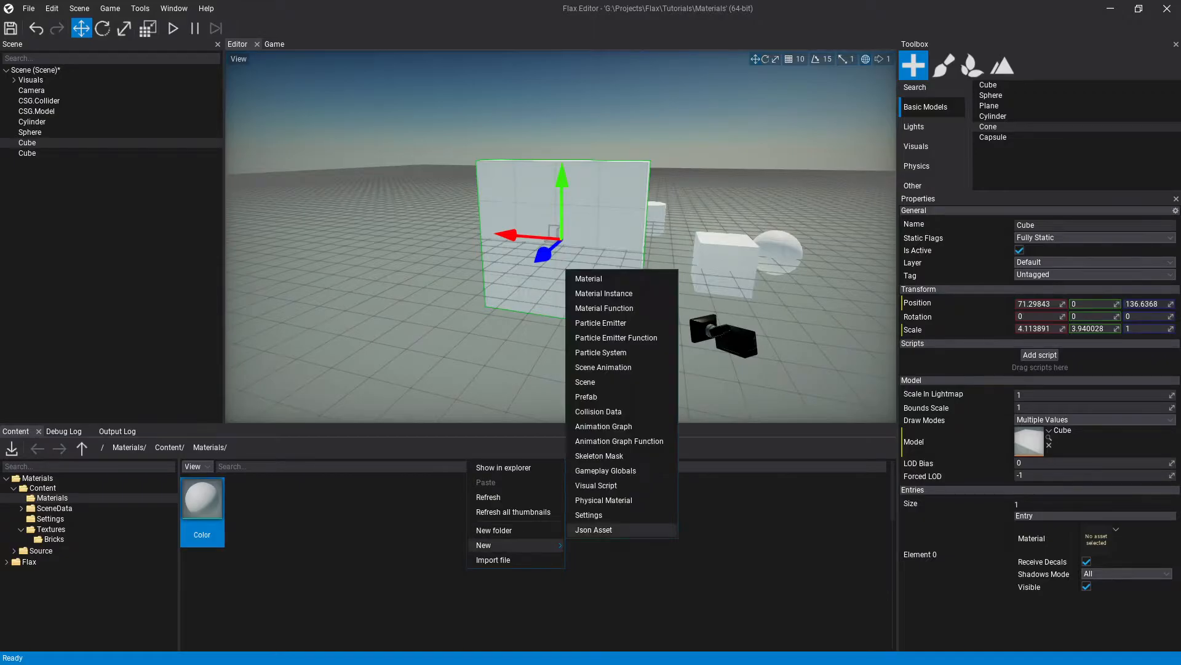
{"action": "left_click", "coordinate": [603, 293]}
{"action": "key", "text": "Return"}
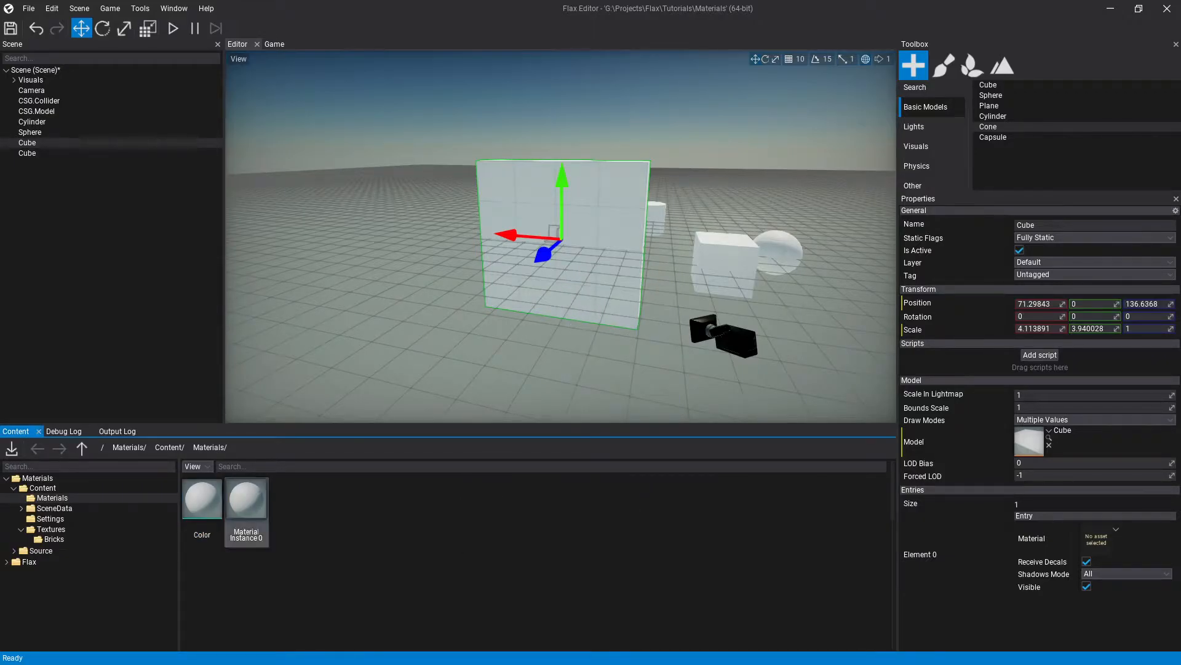
- Set Color as the base material of Material Instance 0, and close the instance without saving
{"action": "double_click", "coordinate": [246, 506]}
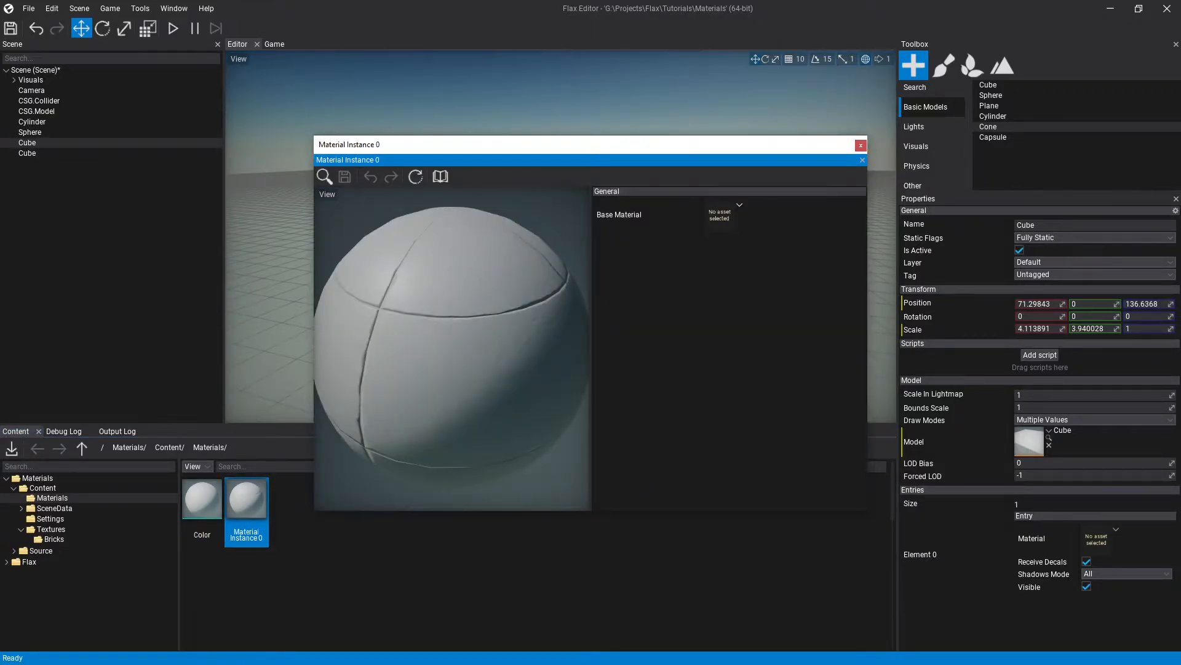
{"action": "left_click", "coordinate": [739, 204]}
{"action": "left_click", "coordinate": [785, 232]}
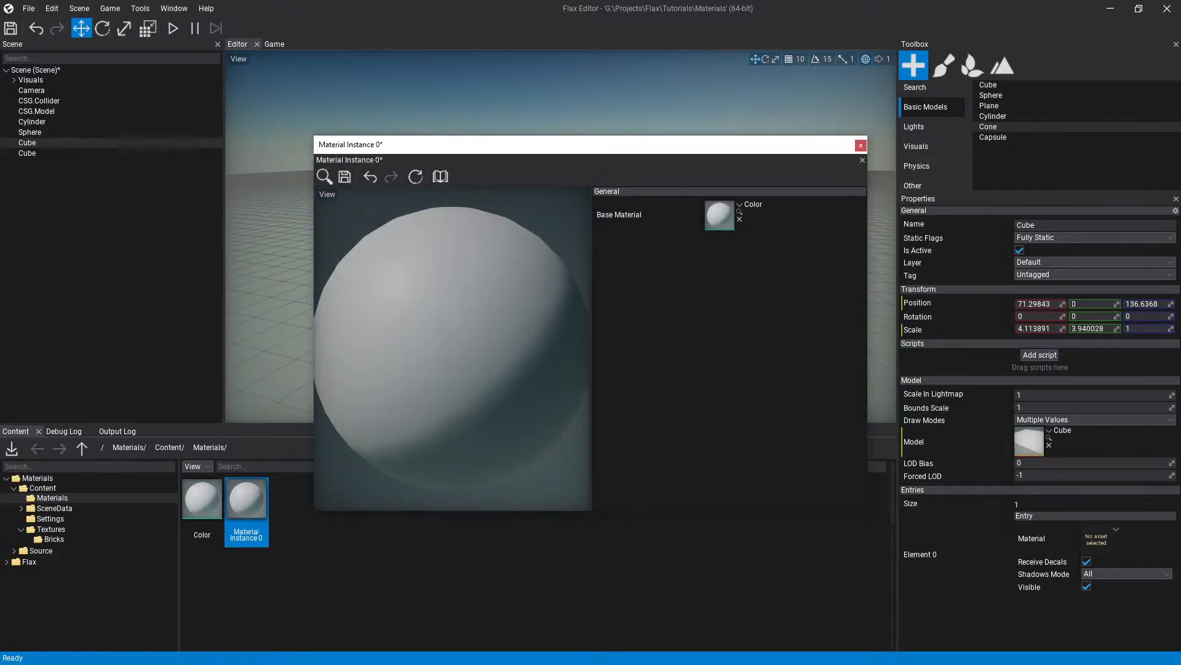
{"action": "left_click", "coordinate": [861, 145]}
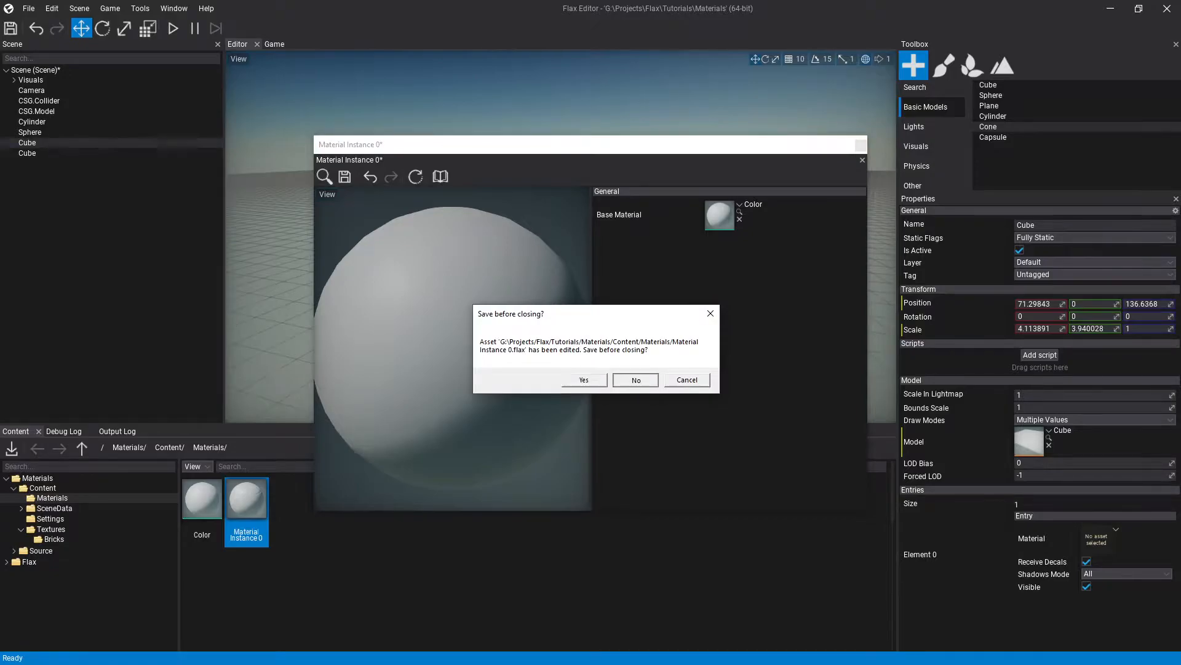
{"action": "left_click", "coordinate": [636, 380]}
- Add a Color-type parameter named Color to the Color material
{"action": "double_click", "coordinate": [202, 510]}
{"action": "scroll", "coordinate": [781, 413], "scroll_direction": "down", "scroll_amount": 5}
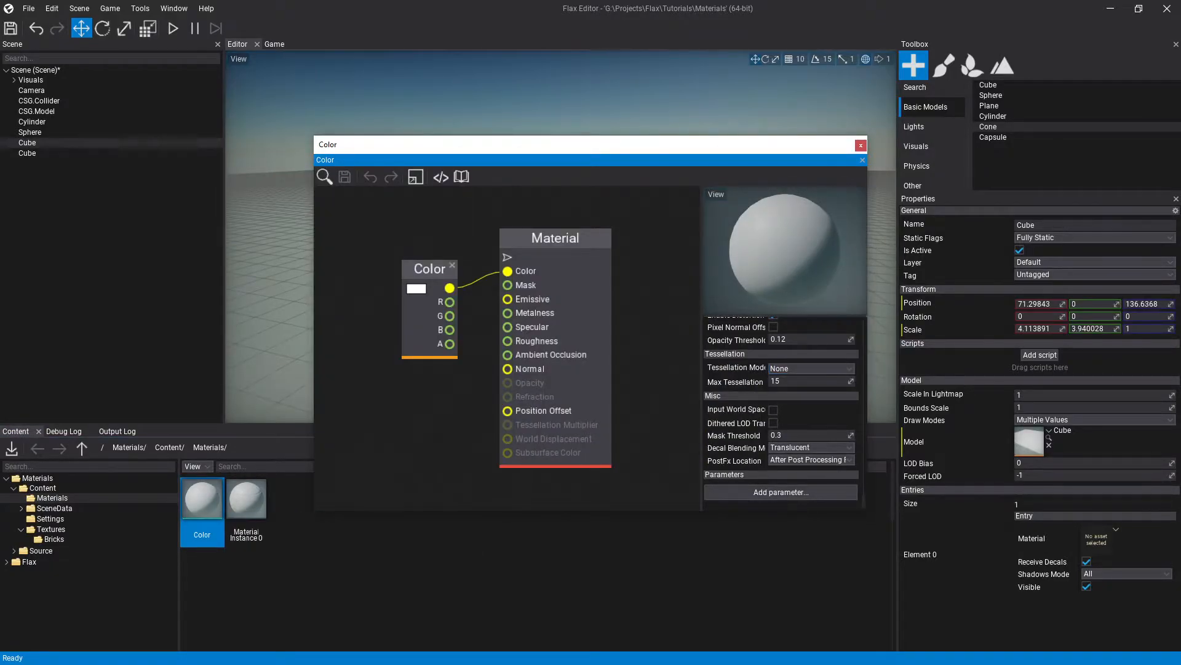
{"action": "left_click", "coordinate": [780, 491]}
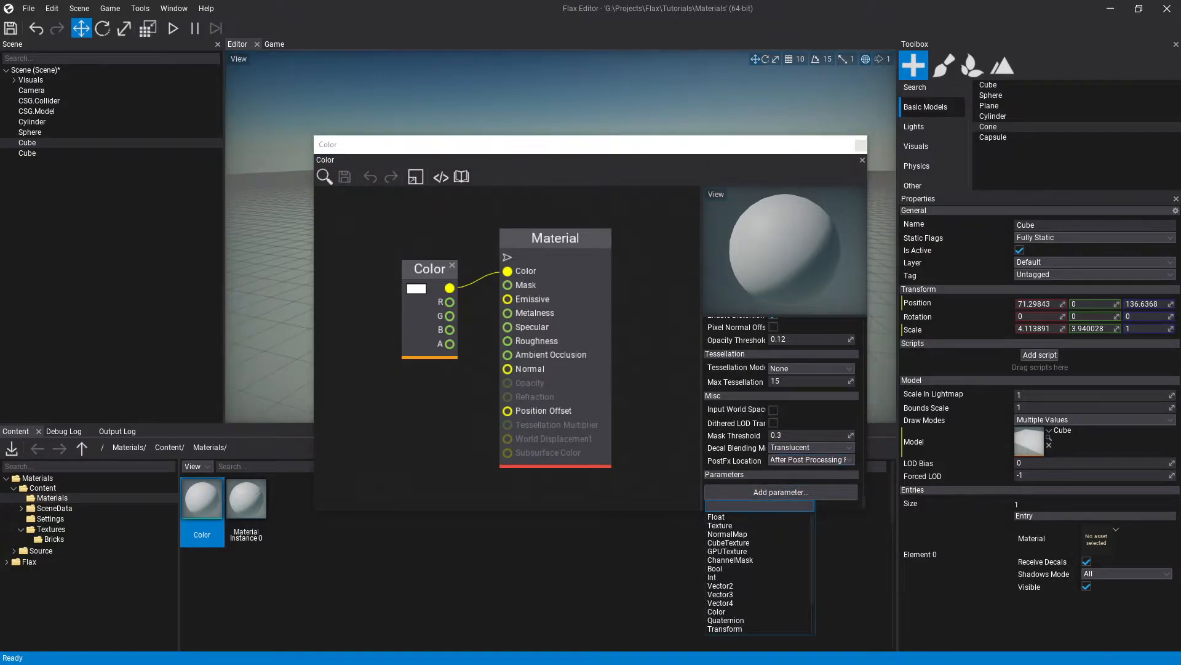
{"action": "type", "text": "Col"}
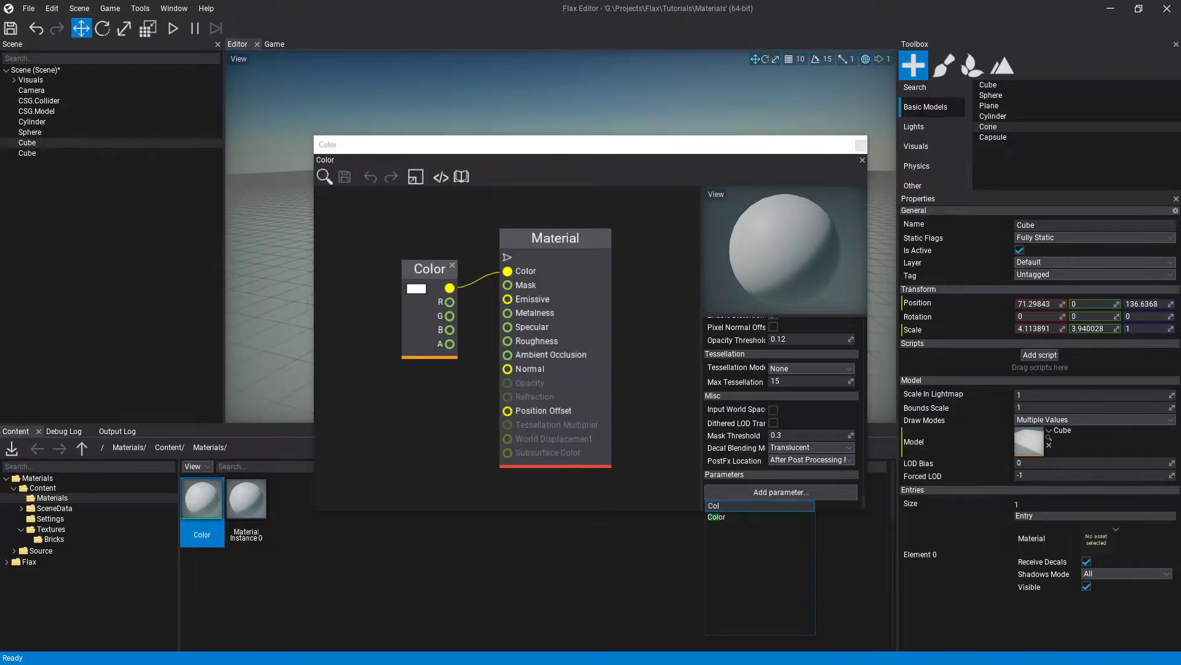
{"action": "key", "text": "Return"}
{"action": "type", "text": "Color"}
{"action": "key", "text": "Return"}
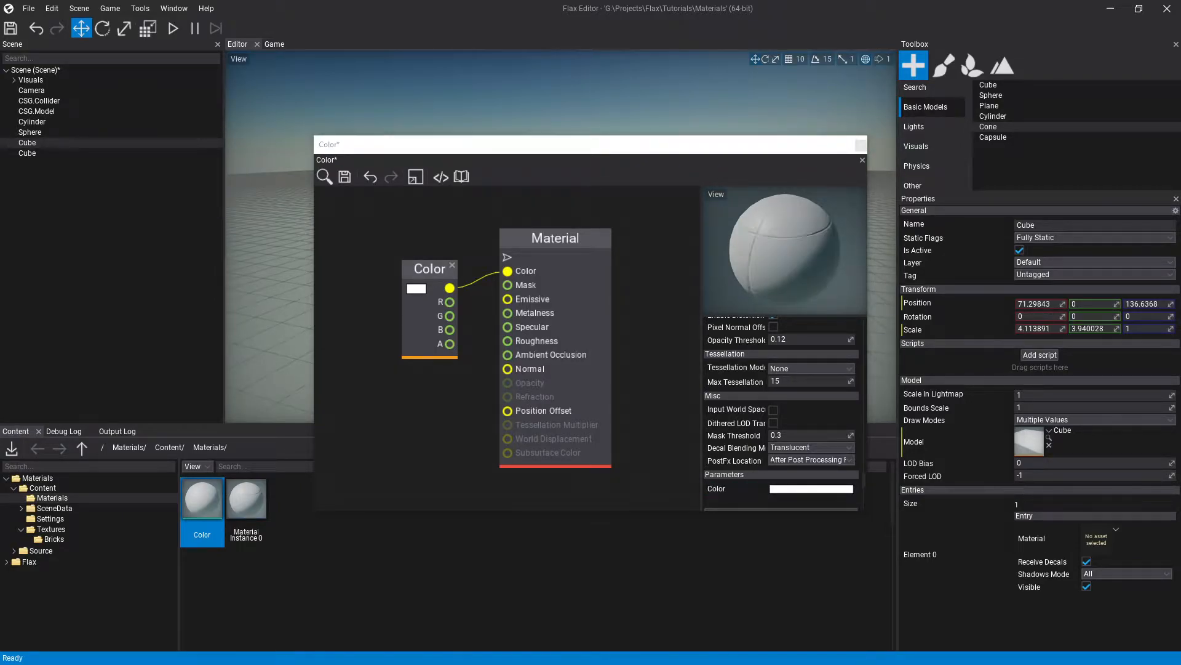
- Replace the material's Color node with a Get Color parameter node connected to the Color input, and save and close the material
{"action": "left_click_drag", "start_coordinate": [716, 489], "coordinate": [360, 365]}
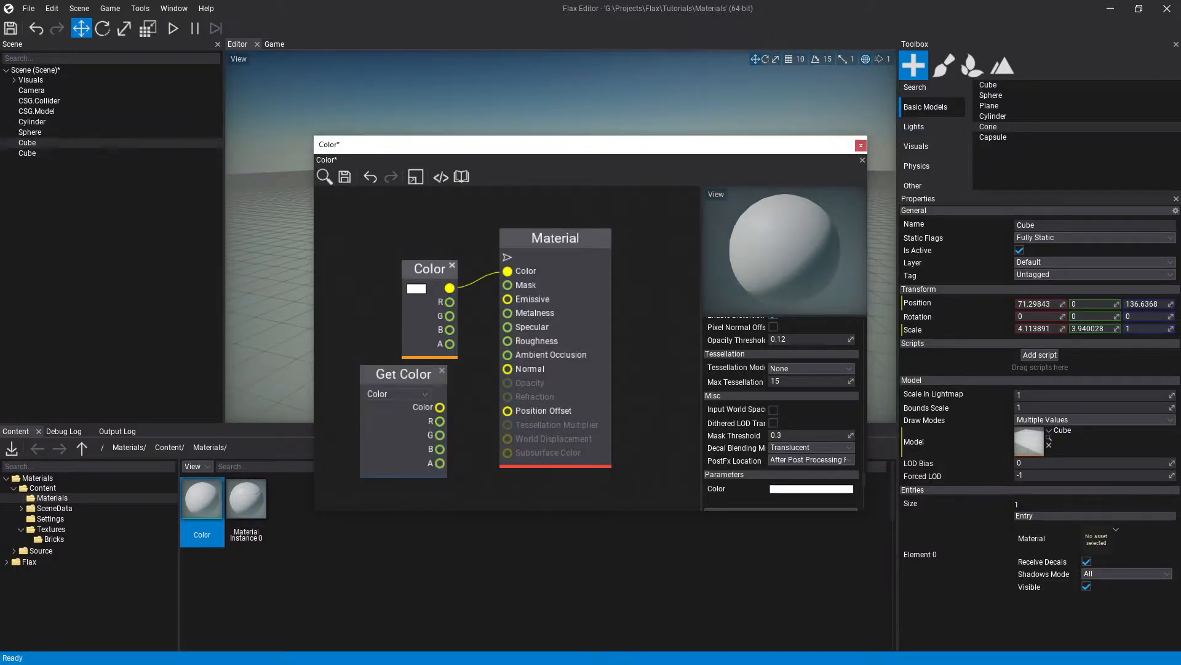
{"action": "left_click", "coordinate": [452, 265]}
{"action": "left_click_drag", "start_coordinate": [440, 407], "coordinate": [508, 271]}
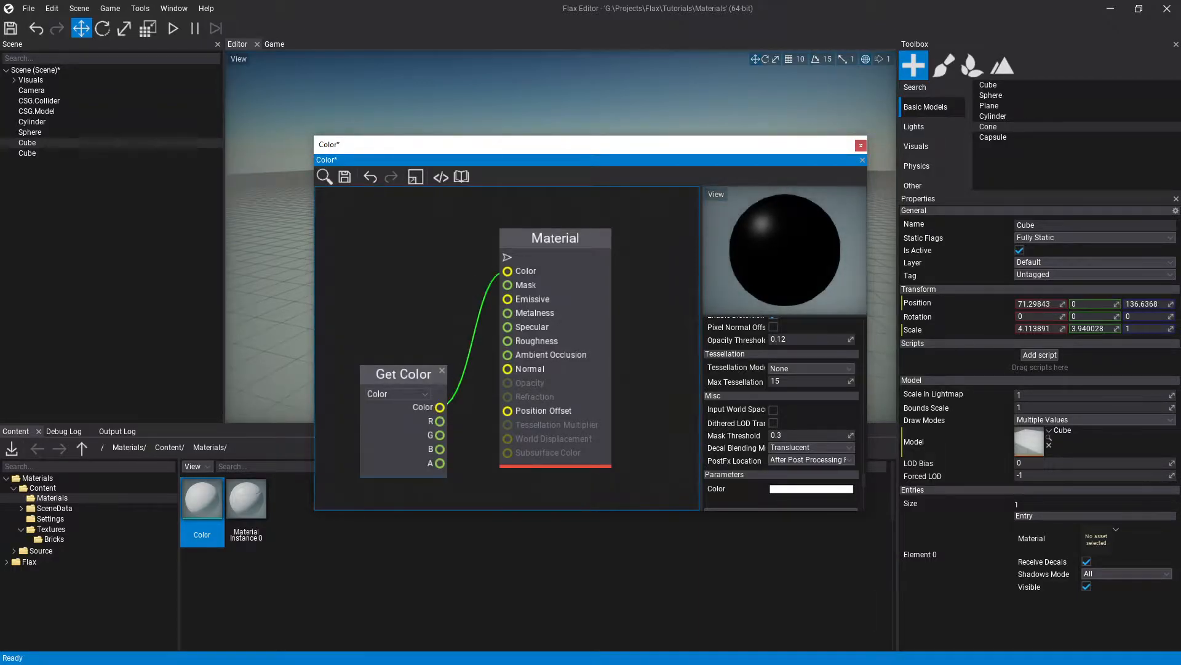
{"action": "left_click_drag", "start_coordinate": [403, 385], "coordinate": [404, 299]}
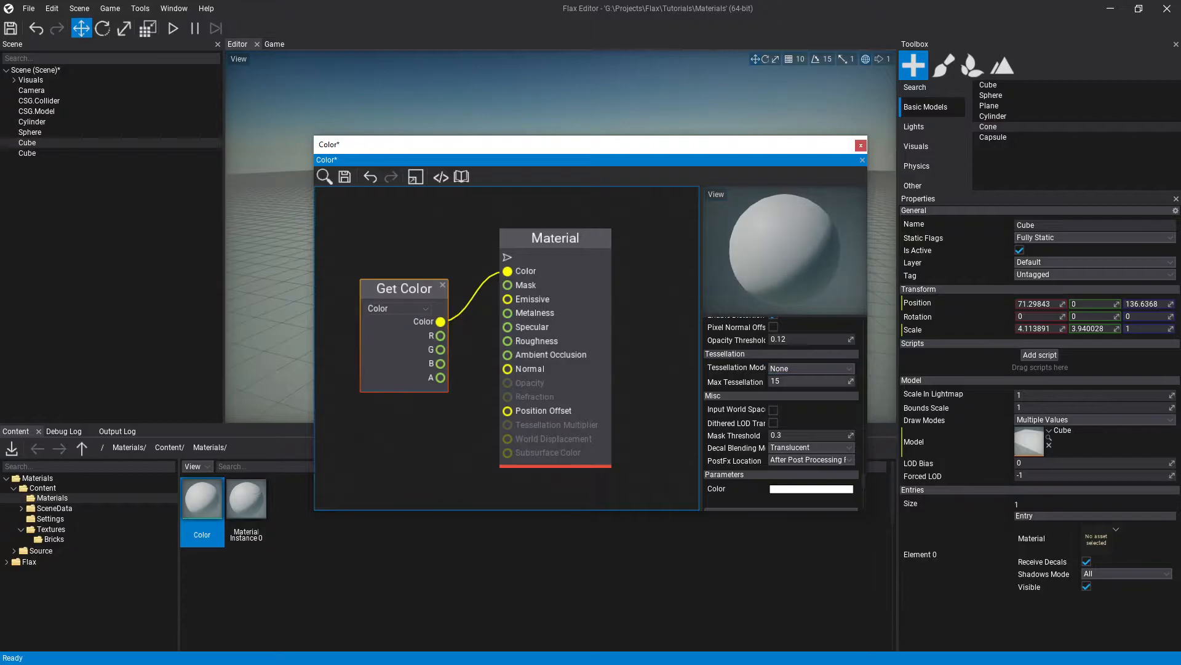
{"action": "left_click", "coordinate": [345, 177]}
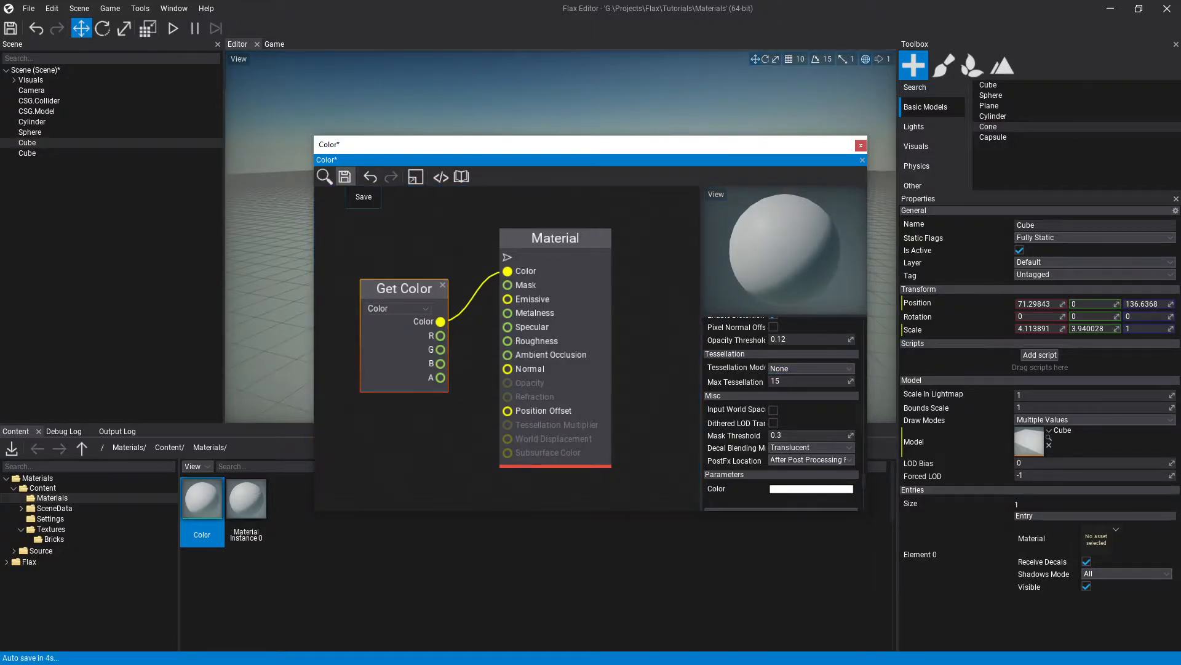
{"action": "left_click", "coordinate": [860, 145]}
- Delete Material Instance 0 from the Materials folder
{"action": "left_click", "coordinate": [246, 510]}
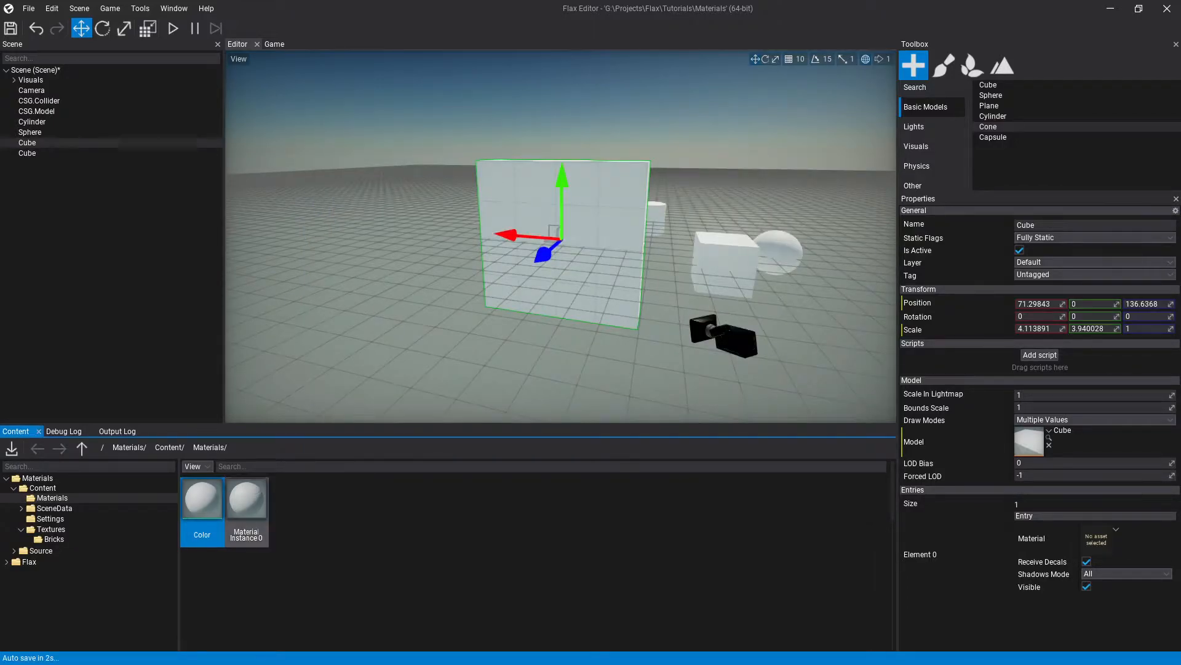
{"action": "key", "text": "Delete"}
{"action": "key", "text": "Return"}
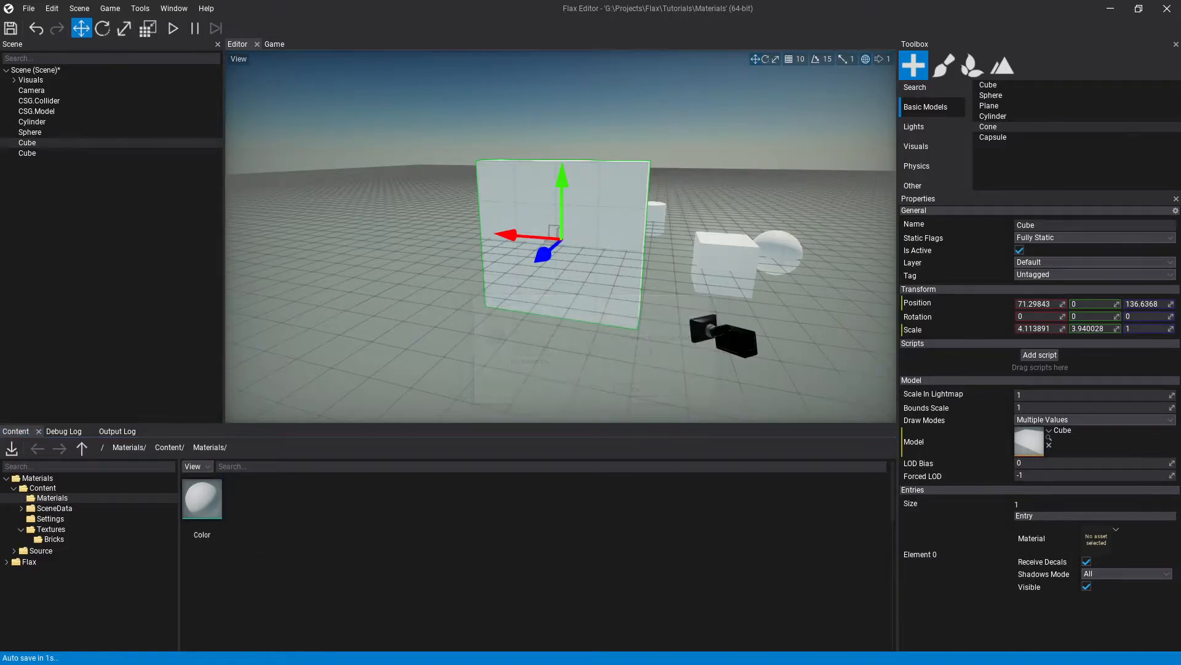
- Create a material instance named Blue in the Materials folder and open it for editing
{"action": "right_click", "coordinate": [550, 557]}
{"action": "mouse_move", "coordinate": [591, 639]}
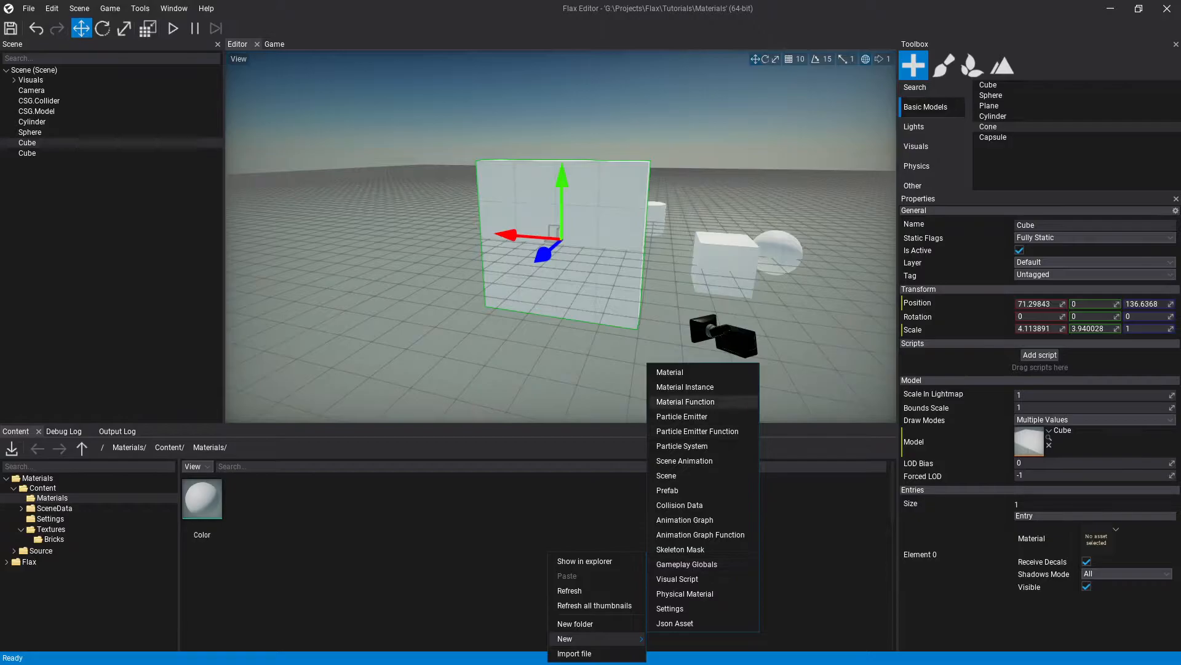
{"action": "left_click", "coordinate": [685, 387]}
{"action": "type", "text": "Blue"}
{"action": "key", "text": "Return"}
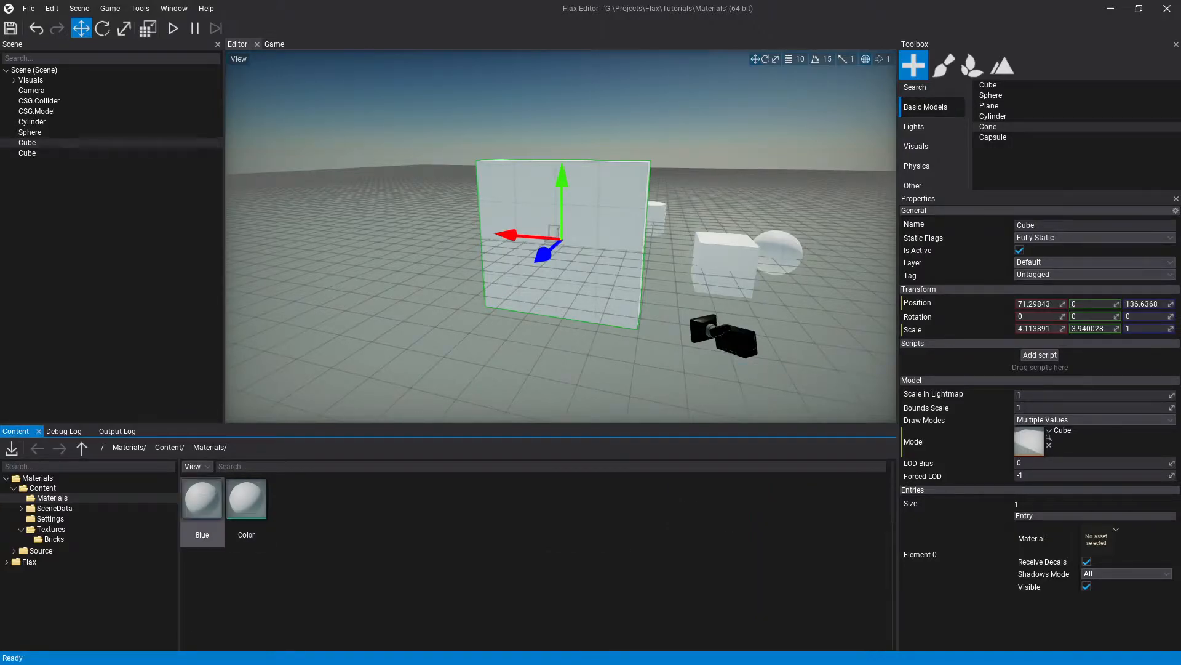
{"action": "double_click", "coordinate": [202, 505]}
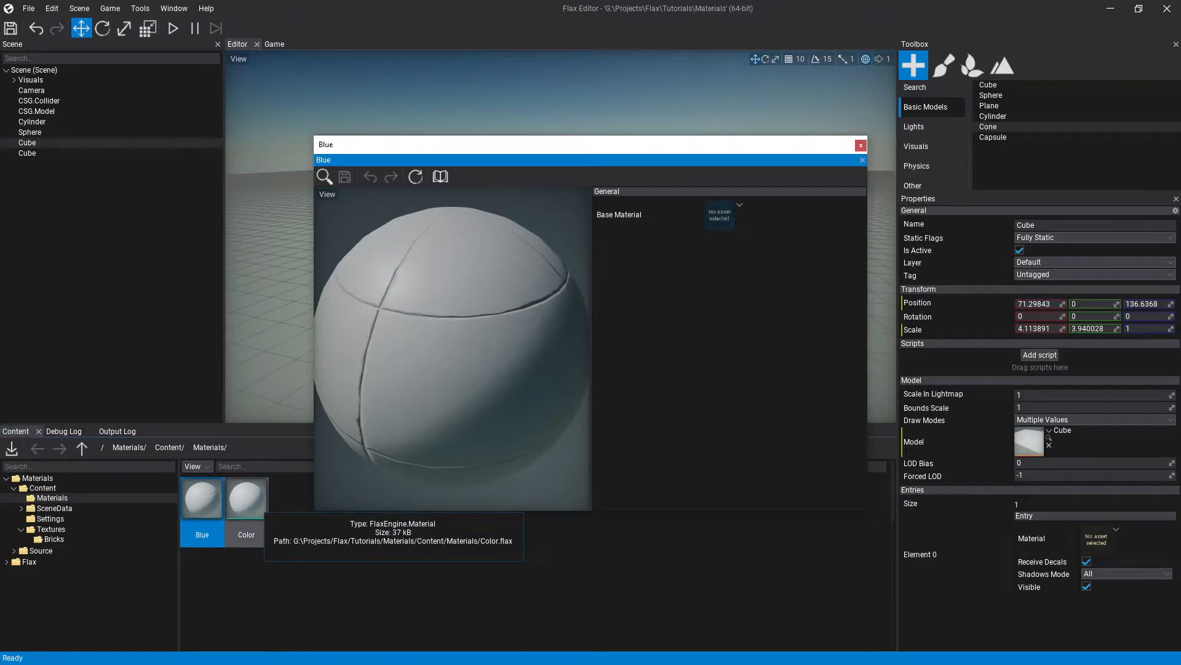
- Try to assign Blue itself as the base material of the Blue instance
{"action": "left_click_drag", "start_coordinate": [720, 218], "coordinate": [719, 214]}
{"action": "left_click", "coordinate": [739, 204]}
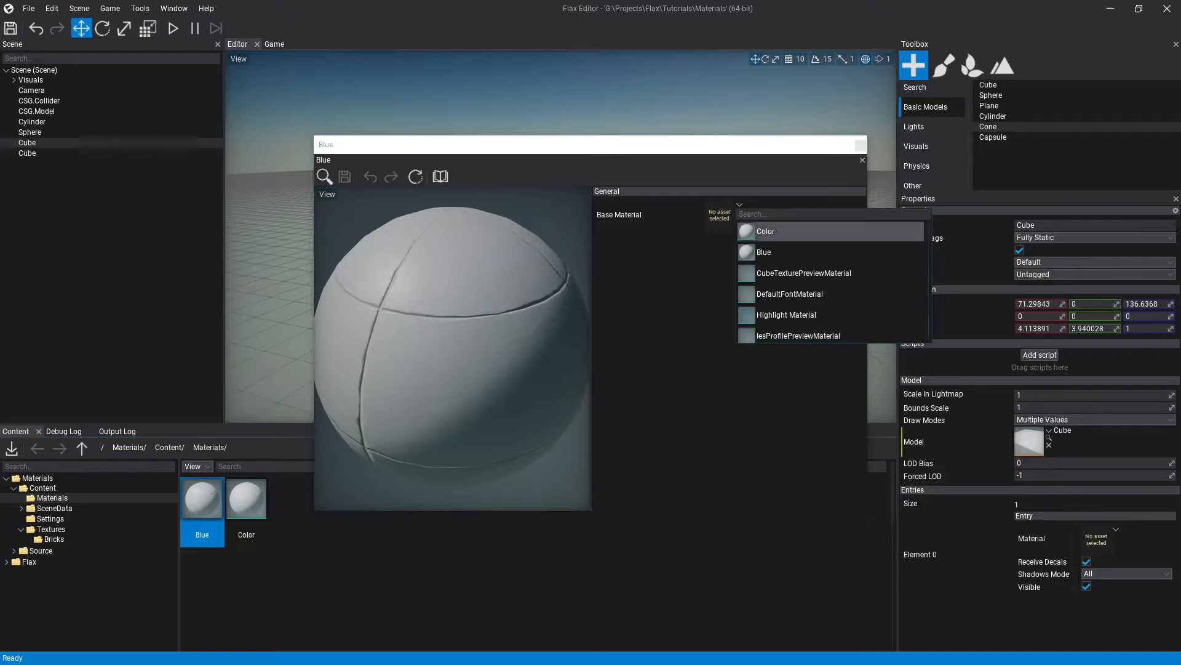
{"action": "left_click", "coordinate": [766, 231]}
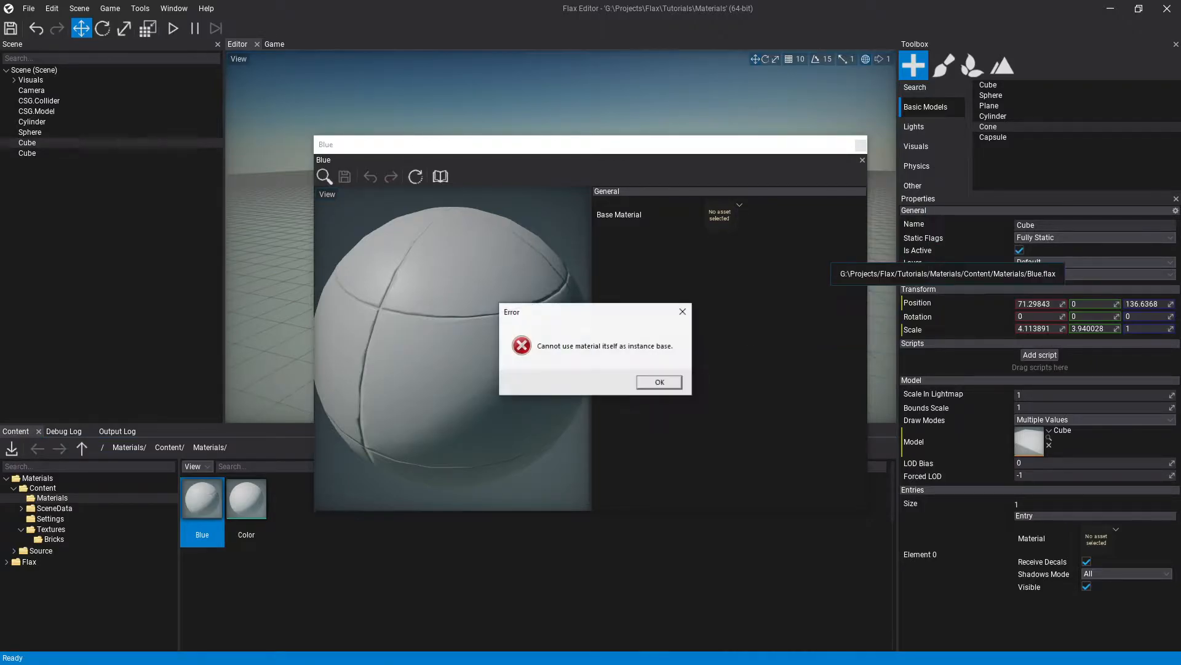
{"action": "left_click", "coordinate": [660, 383]}
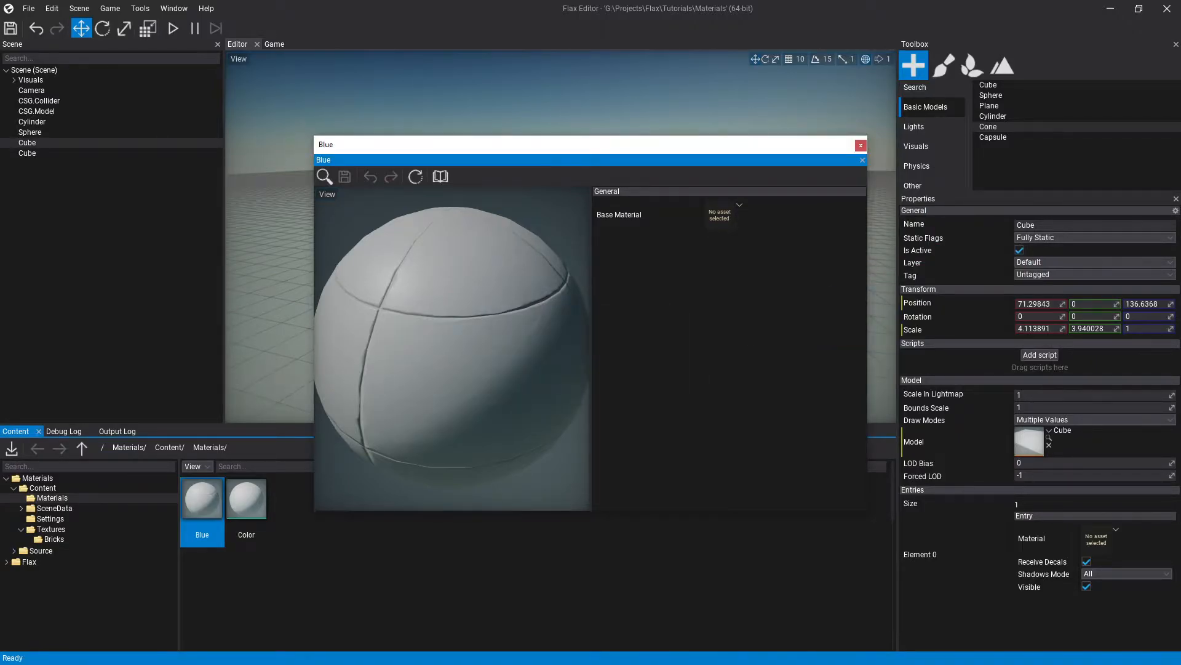
- Set Blue's base material to Color and its Color parameter to turquoise (hex 2FFFECFF), and save and close the instance
{"action": "left_click", "coordinate": [739, 205]}
{"action": "left_click", "coordinate": [766, 232]}
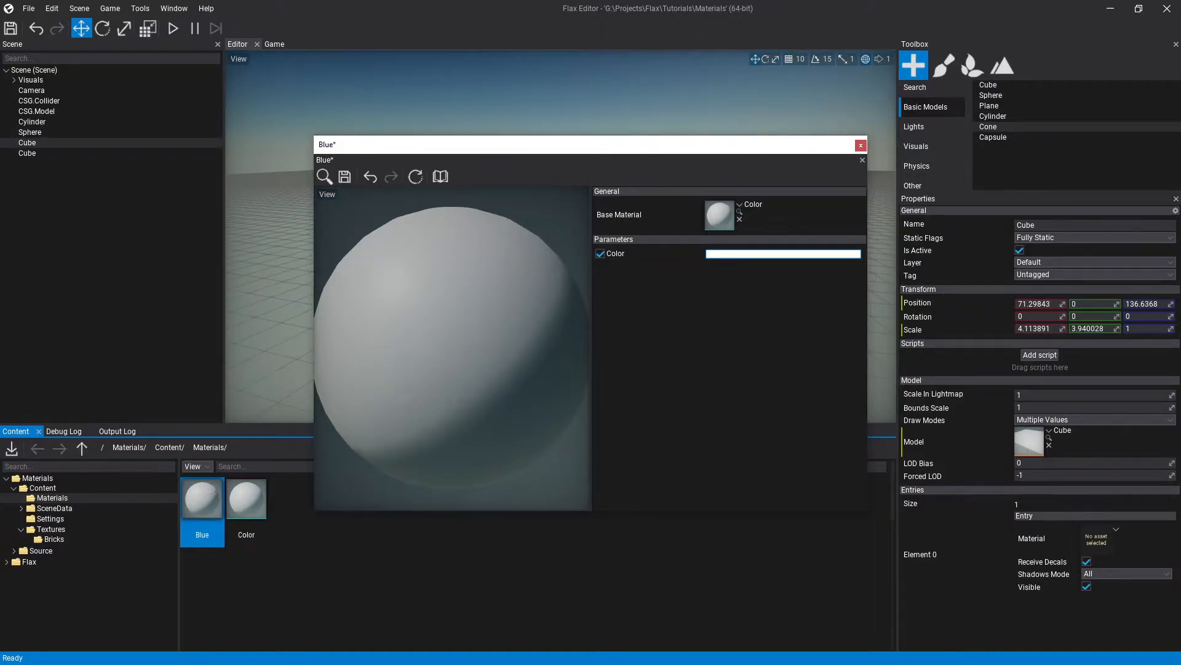
{"action": "left_click", "coordinate": [784, 254]}
{"action": "mouse_move", "coordinate": [854, 240]}
{"action": "left_mouse_down"}
{"action": "mouse_move", "coordinate": [886, 233]}
{"action": "mouse_move", "coordinate": [808, 235]}
{"action": "left_mouse_up"}
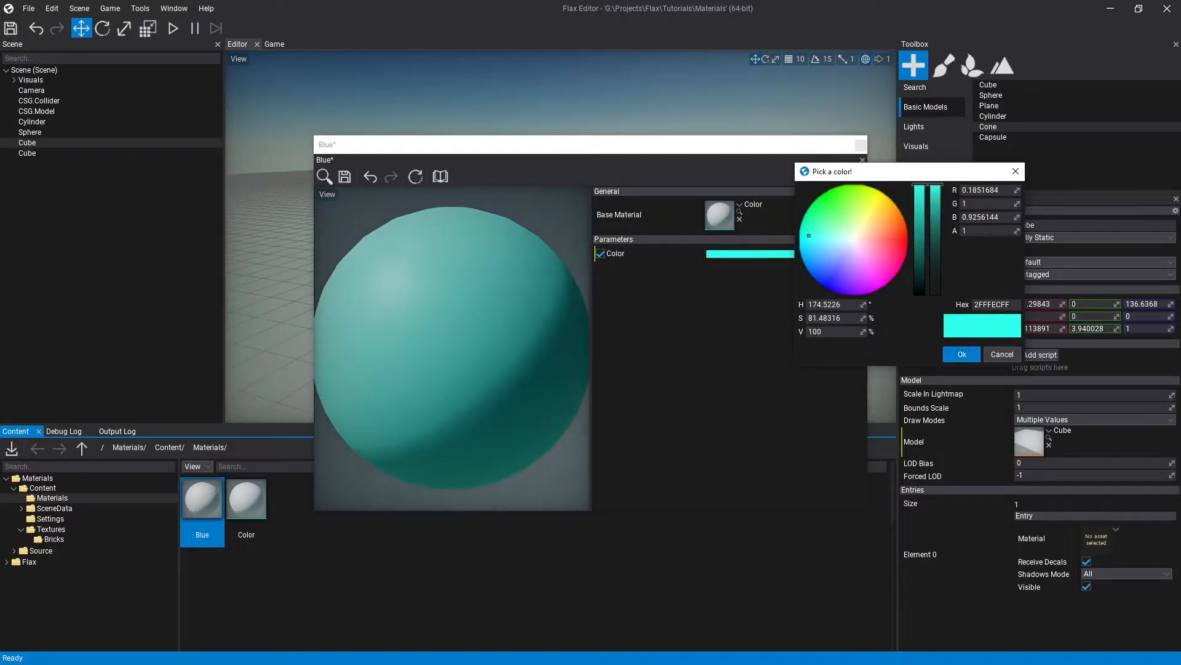
{"action": "left_click", "coordinate": [962, 354]}
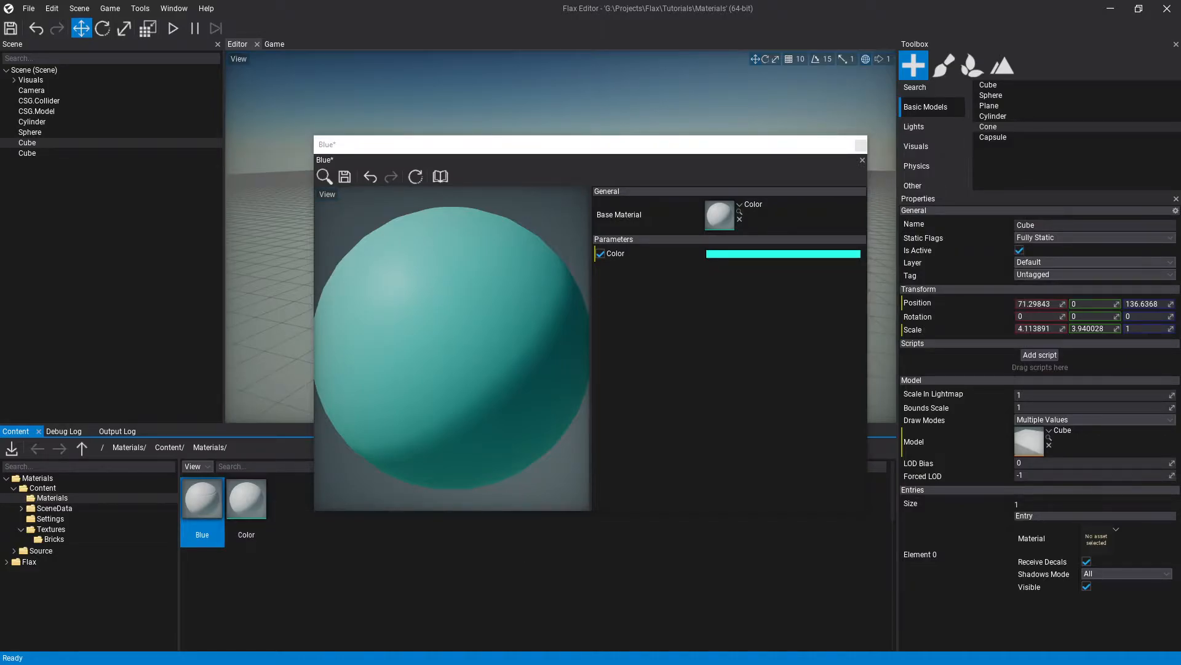
{"action": "left_click", "coordinate": [345, 176]}
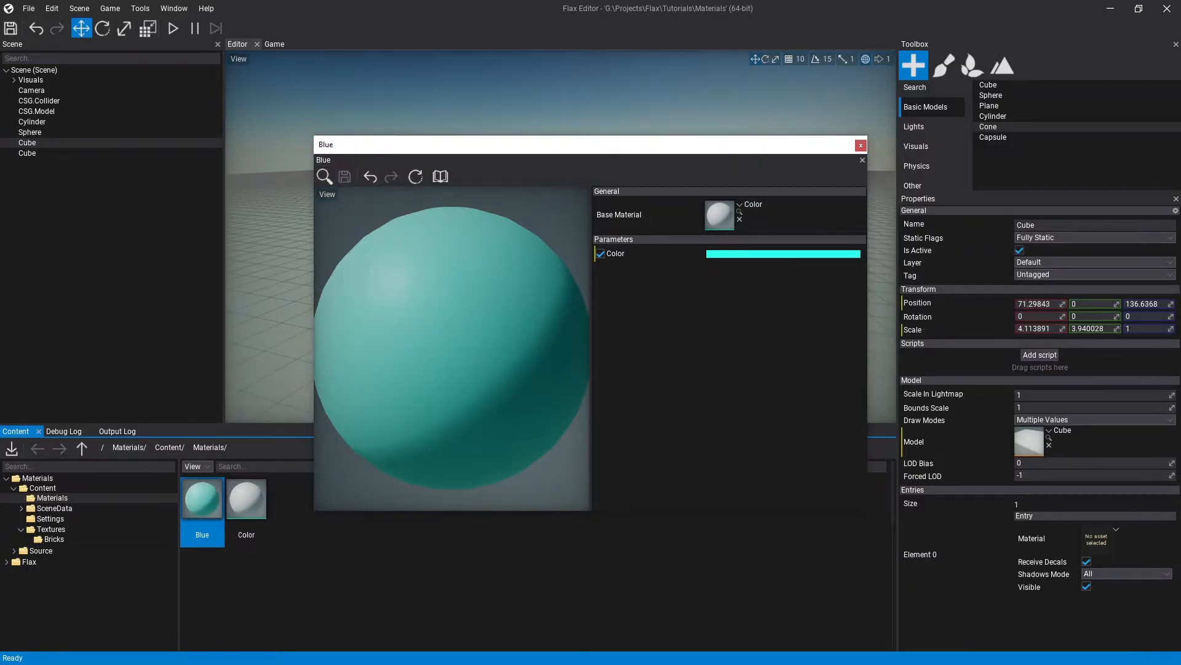
{"action": "left_click", "coordinate": [861, 145]}
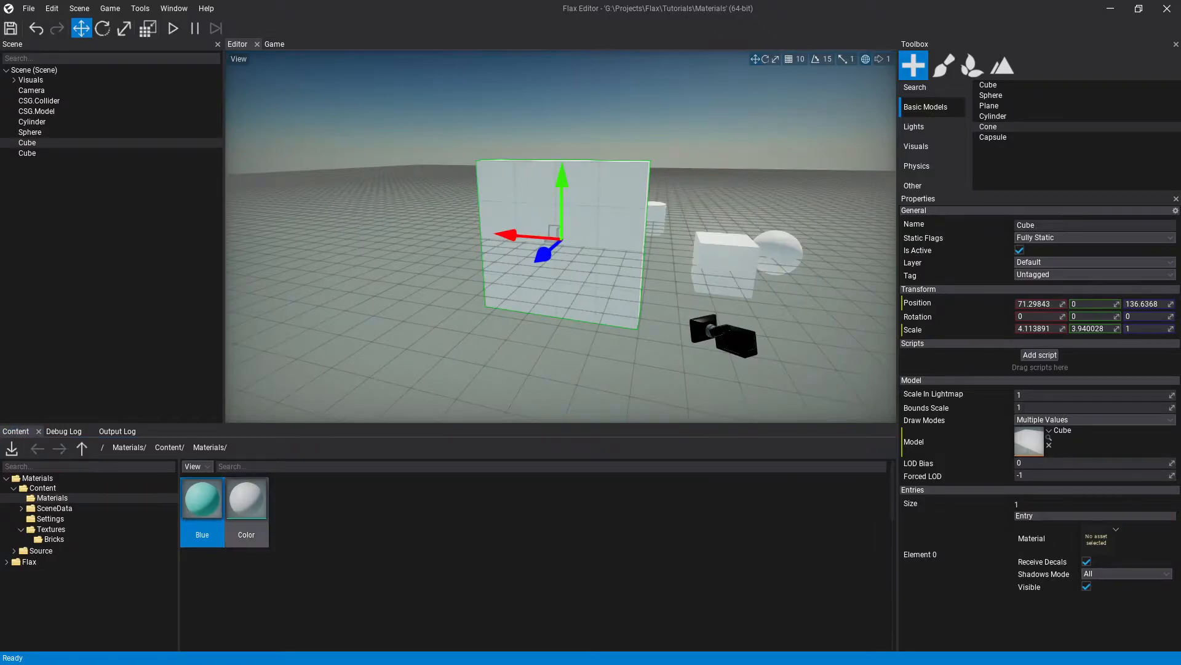
- Apply the Blue material instance to the sphere in the scene
{"action": "right_click_drag", "start_coordinate": [561, 237], "coordinate": [633, 227]}
{"action": "left_click", "coordinate": [201, 511]}
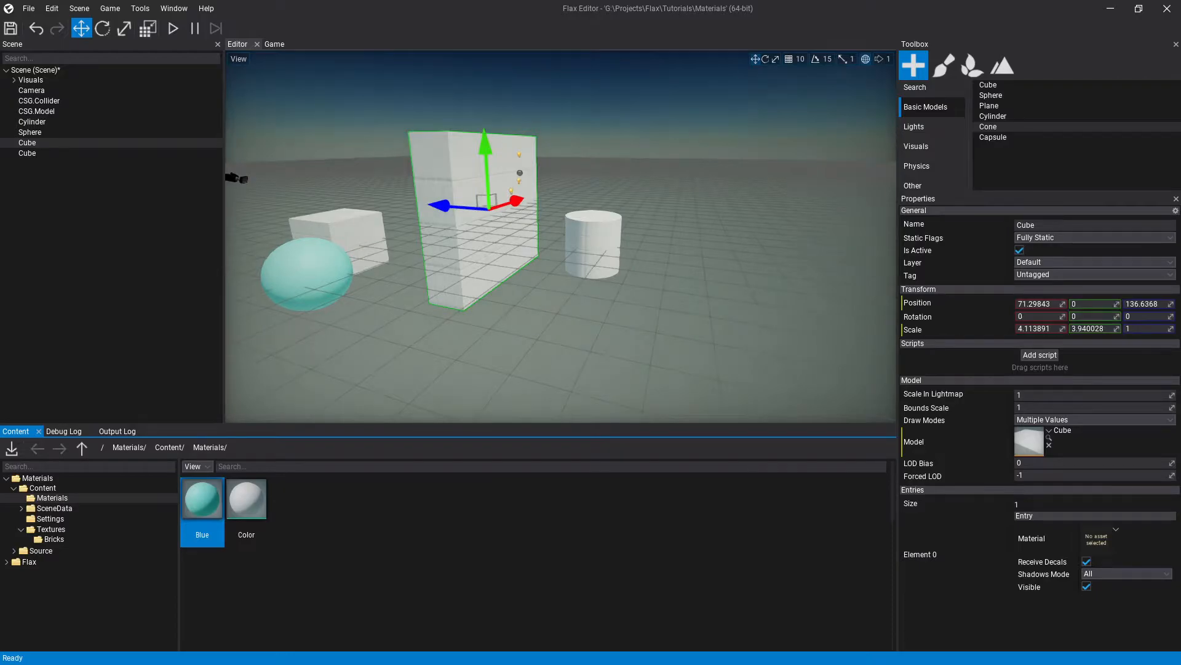
- Create a material named Texture in the Materials folder and open it for editing
{"action": "right_click", "coordinate": [645, 515]}
{"action": "mouse_move", "coordinate": [689, 597]}
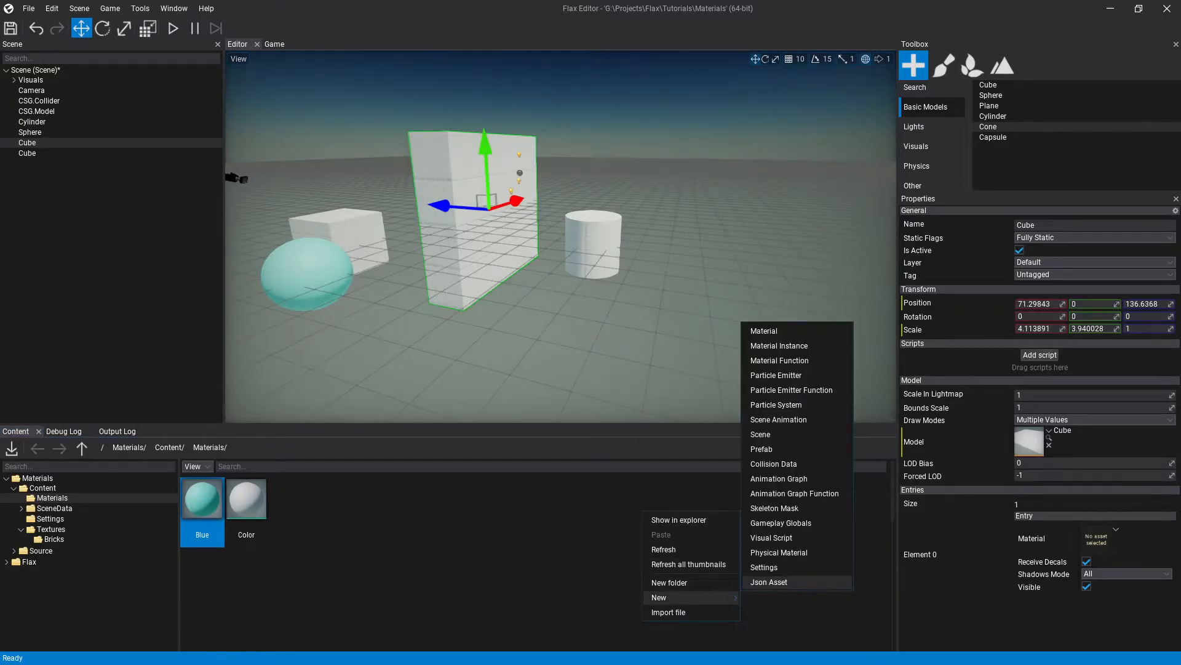
{"action": "left_click", "coordinate": [766, 330]}
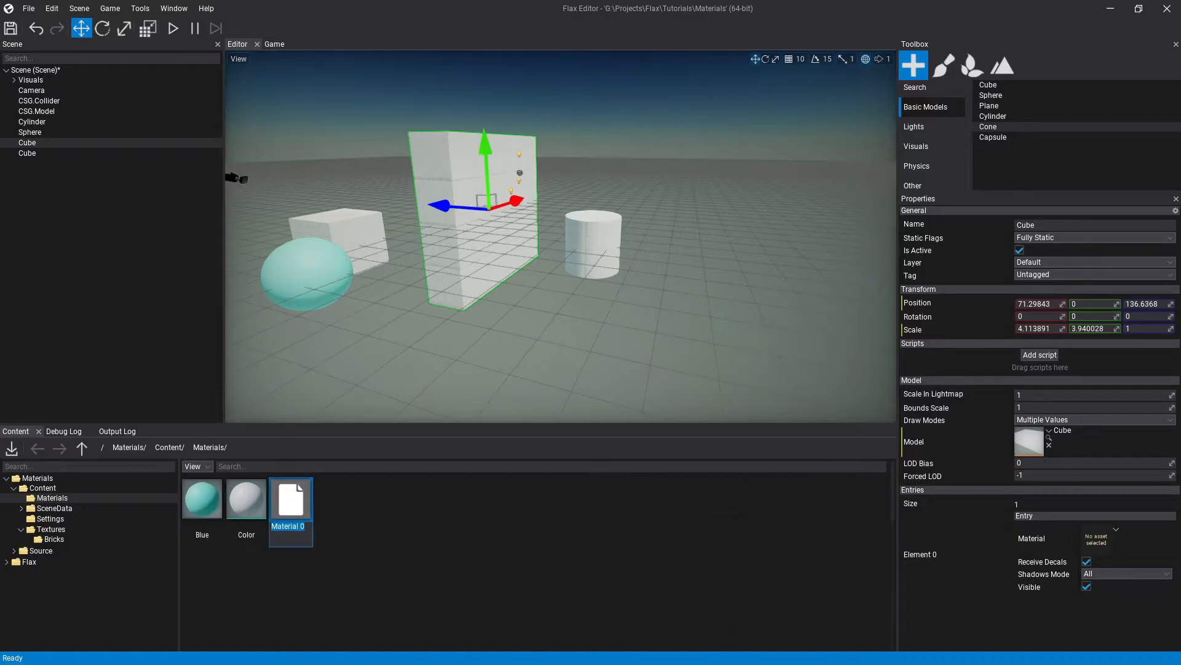
{"action": "type", "text": "Texture"}
{"action": "key", "text": "Return"}
{"action": "double_click", "coordinate": [290, 499]}
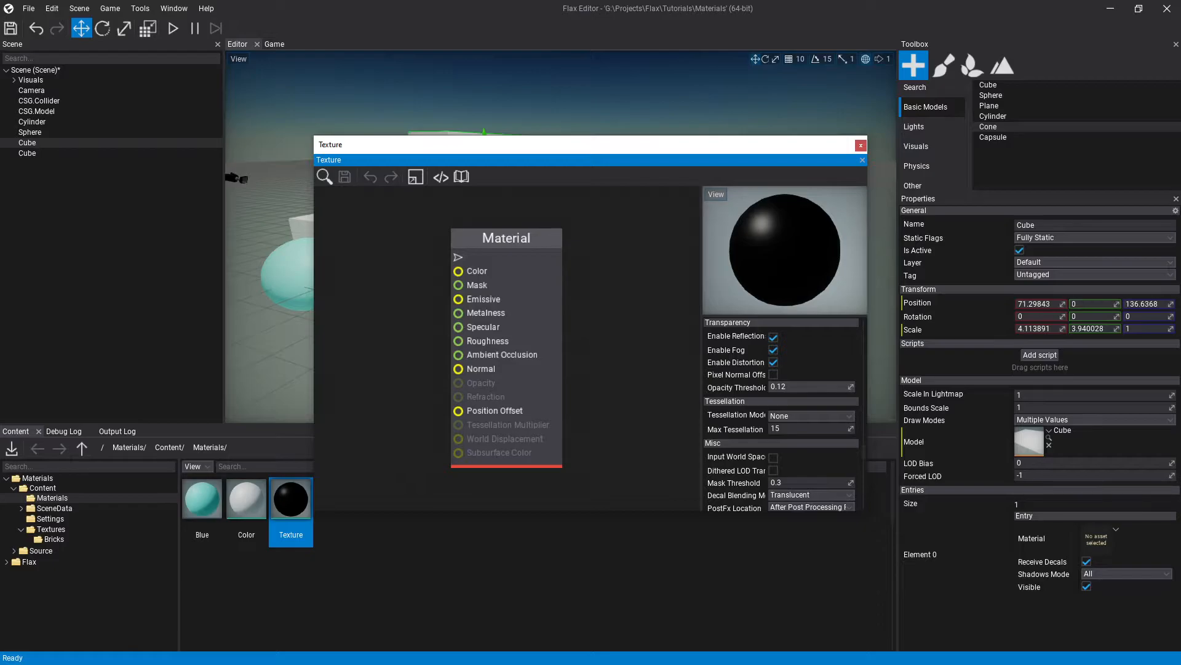
- Add a Texture parameter named Albedo to the Texture material
{"action": "scroll", "coordinate": [781, 412], "scroll_direction": "down", "scroll_amount": 1}
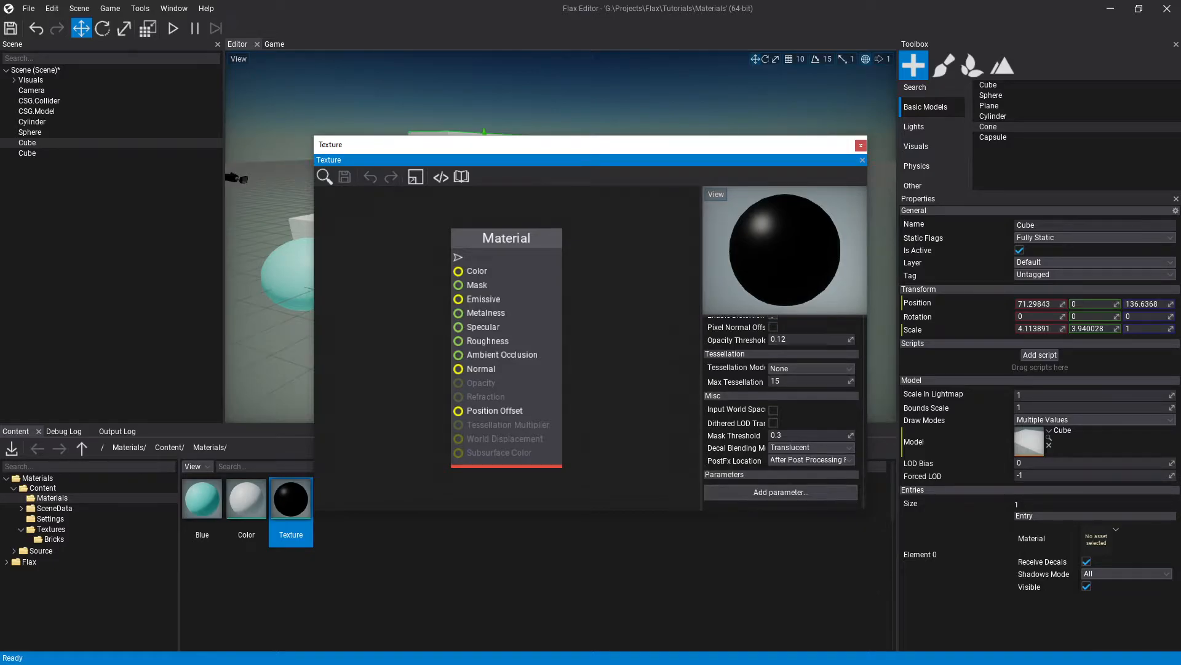
{"action": "left_click", "coordinate": [781, 491]}
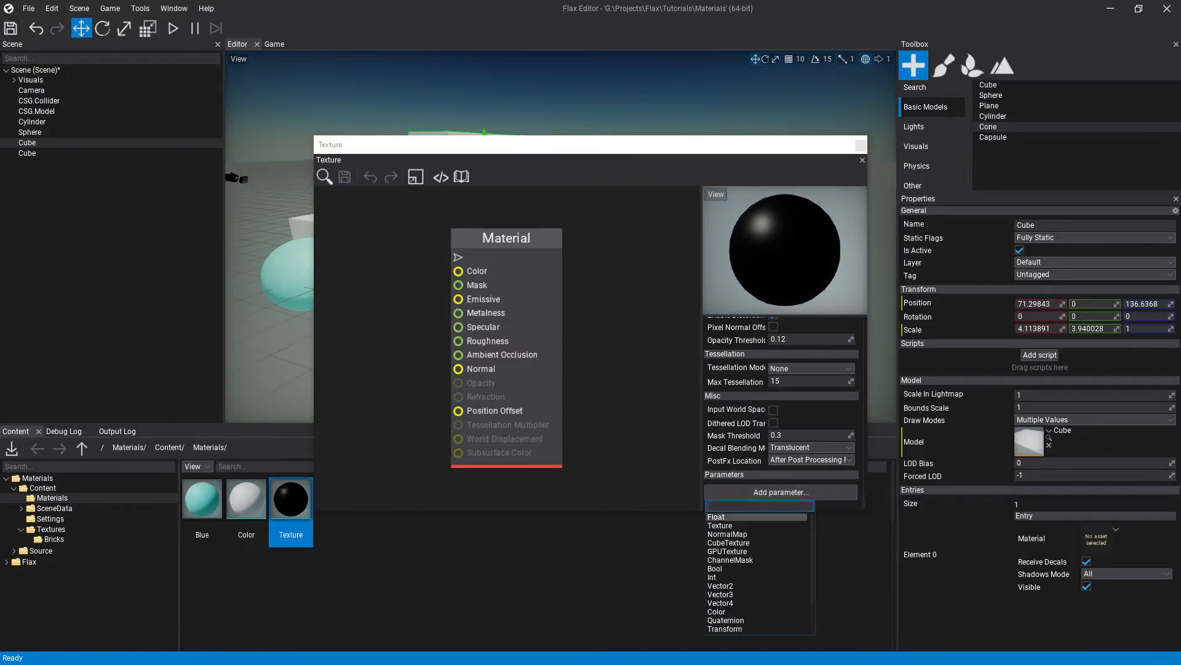
{"action": "left_click", "coordinate": [720, 525]}
{"action": "key", "text": "BackSpace"}
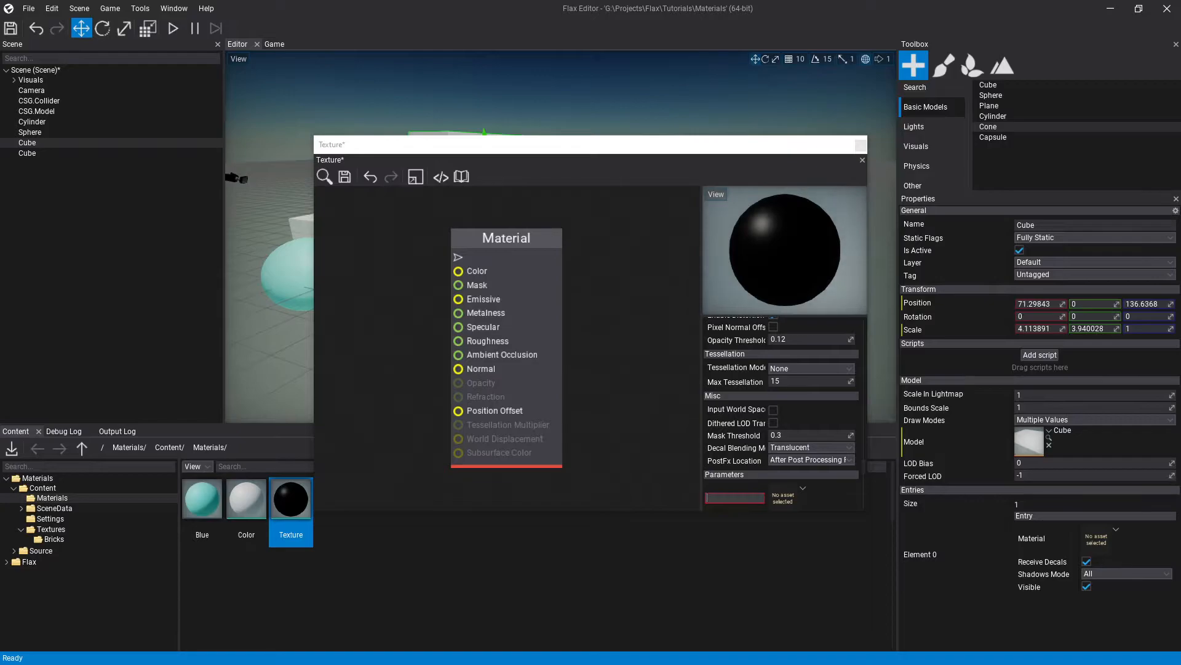
{"action": "type", "text": "Albedo"}
{"action": "key", "text": "Return"}
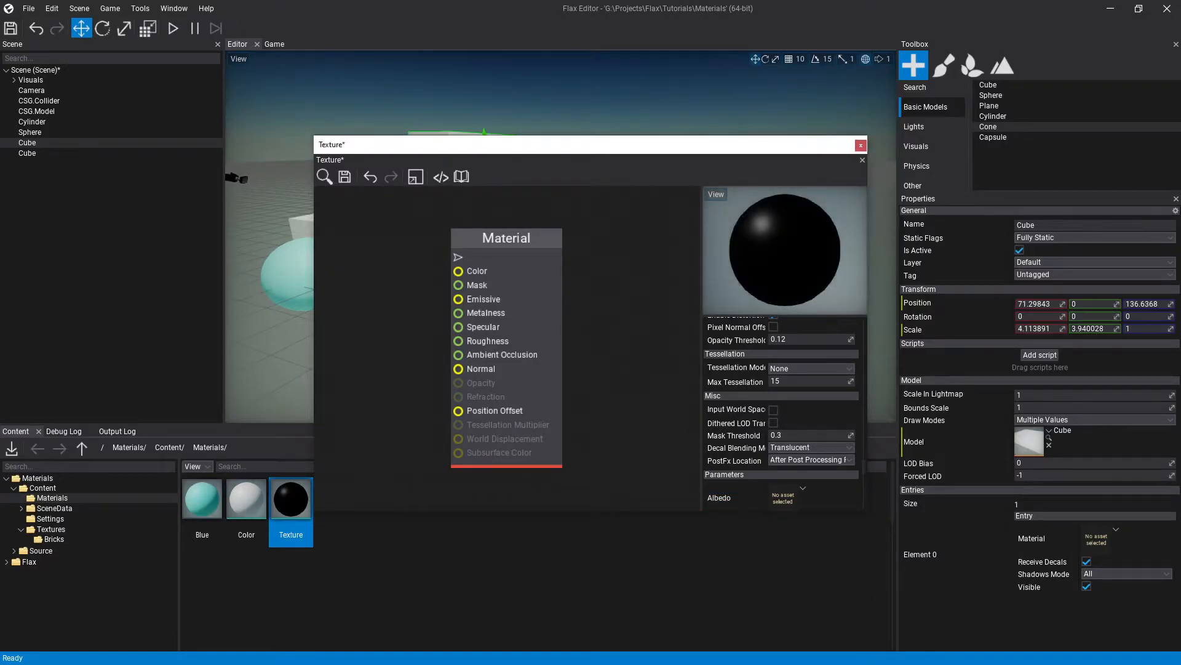
- Place a Get Albedo node beside the Material node and connect its Color output to the Material's Color input
{"action": "left_click_drag", "start_coordinate": [719, 498], "coordinate": [367, 260]}
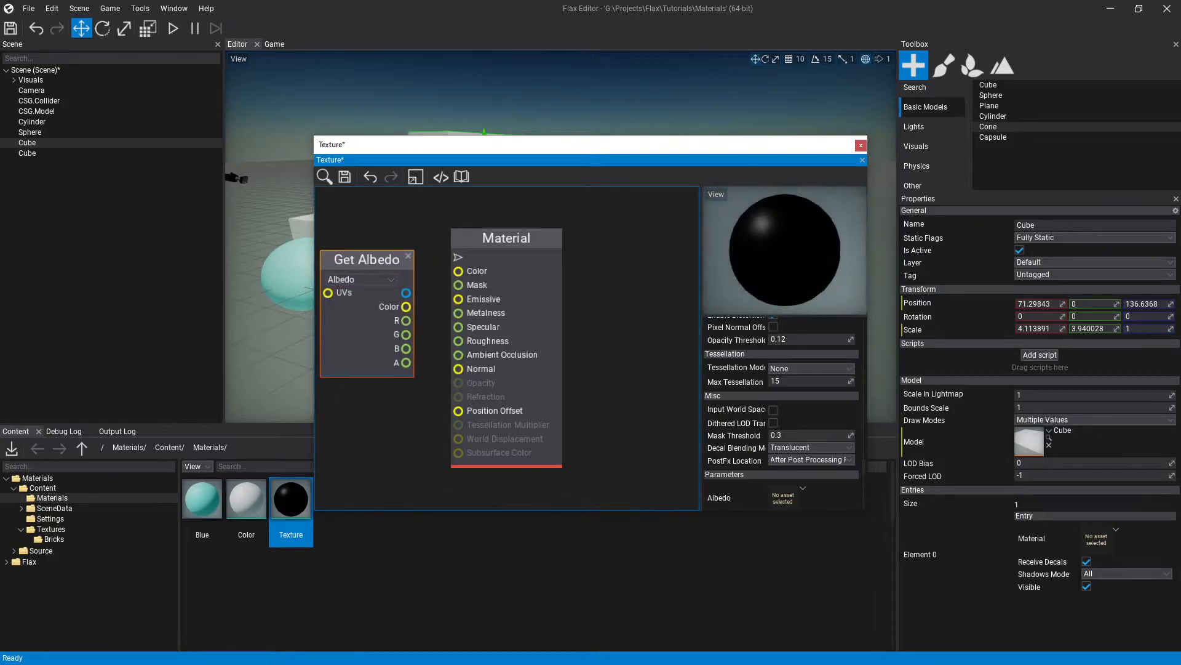
{"action": "left_click_drag", "start_coordinate": [407, 307], "coordinate": [459, 271]}
{"action": "left_click_drag", "start_coordinate": [367, 259], "coordinate": [371, 240]}
{"action": "right_click_drag", "start_coordinate": [394, 406], "coordinate": [458, 437]}
{"action": "left_click_drag", "start_coordinate": [435, 272], "coordinate": [437, 256]}
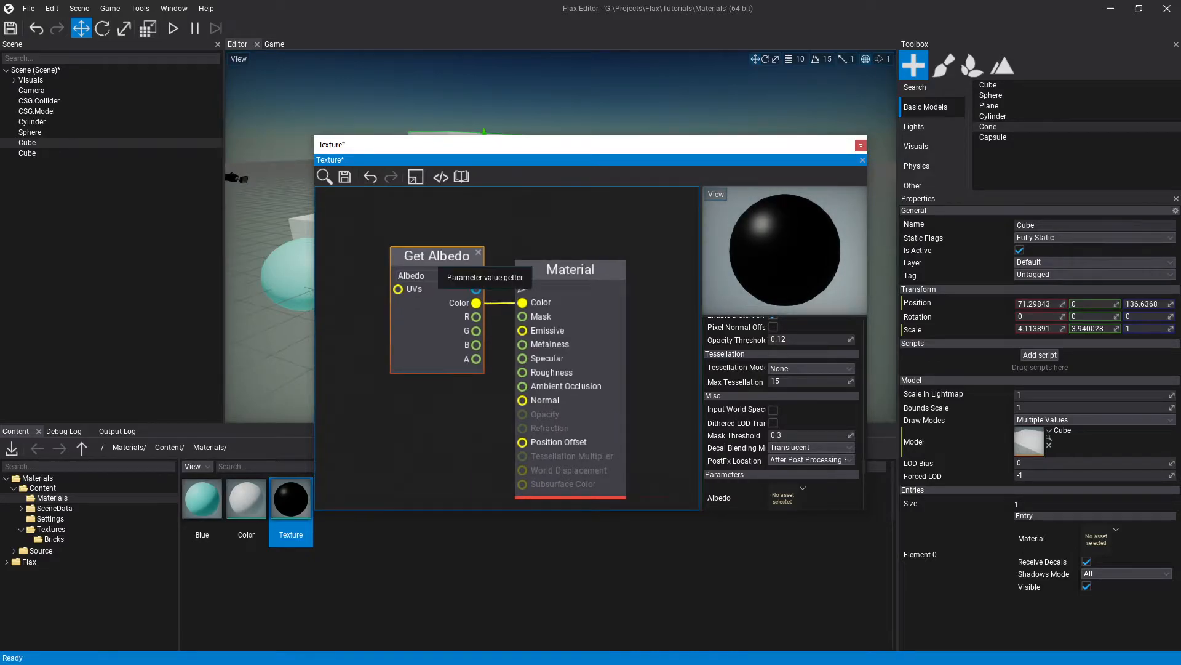
- Add a Float parameter named Scale to the Texture material
{"action": "scroll", "coordinate": [657, 400], "scroll_direction": "down", "scroll_amount": 4}
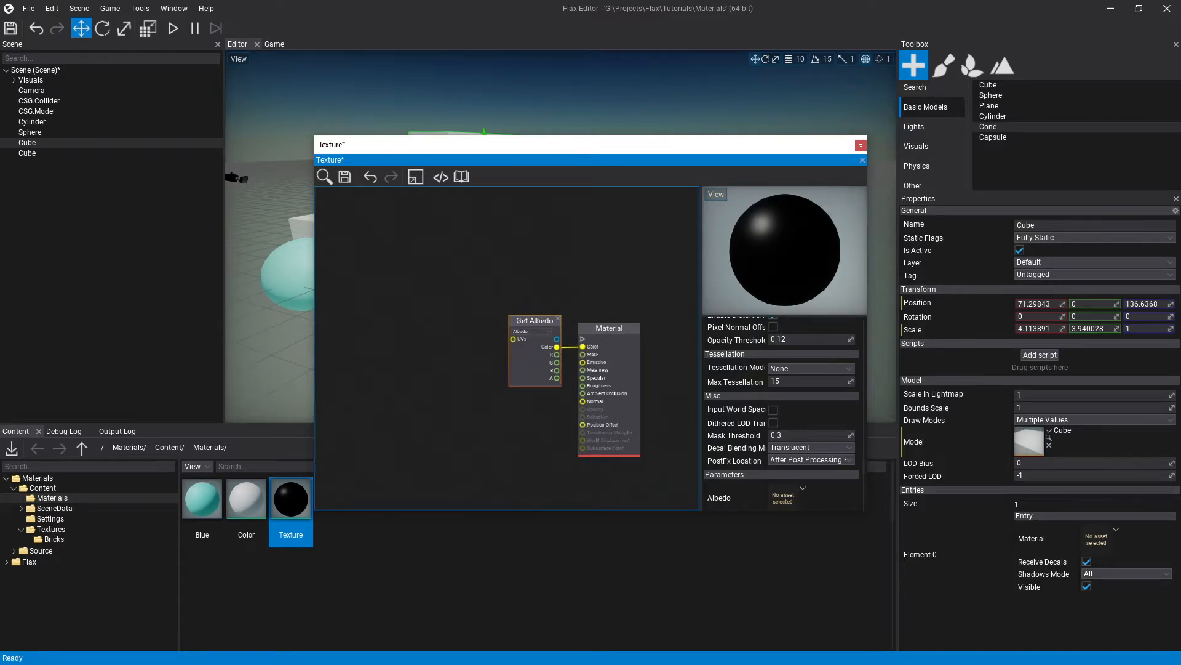
{"action": "scroll", "coordinate": [782, 410], "scroll_direction": "down", "scroll_amount": 2}
{"action": "left_click", "coordinate": [781, 492]}
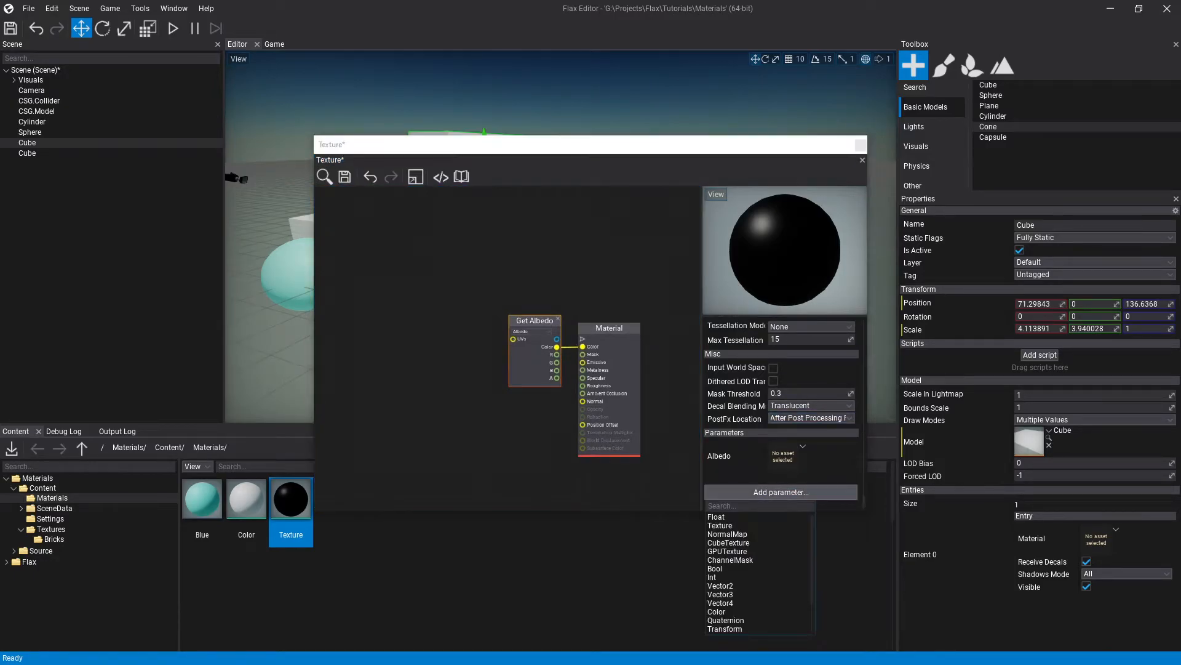
{"action": "left_click", "coordinate": [726, 517]}
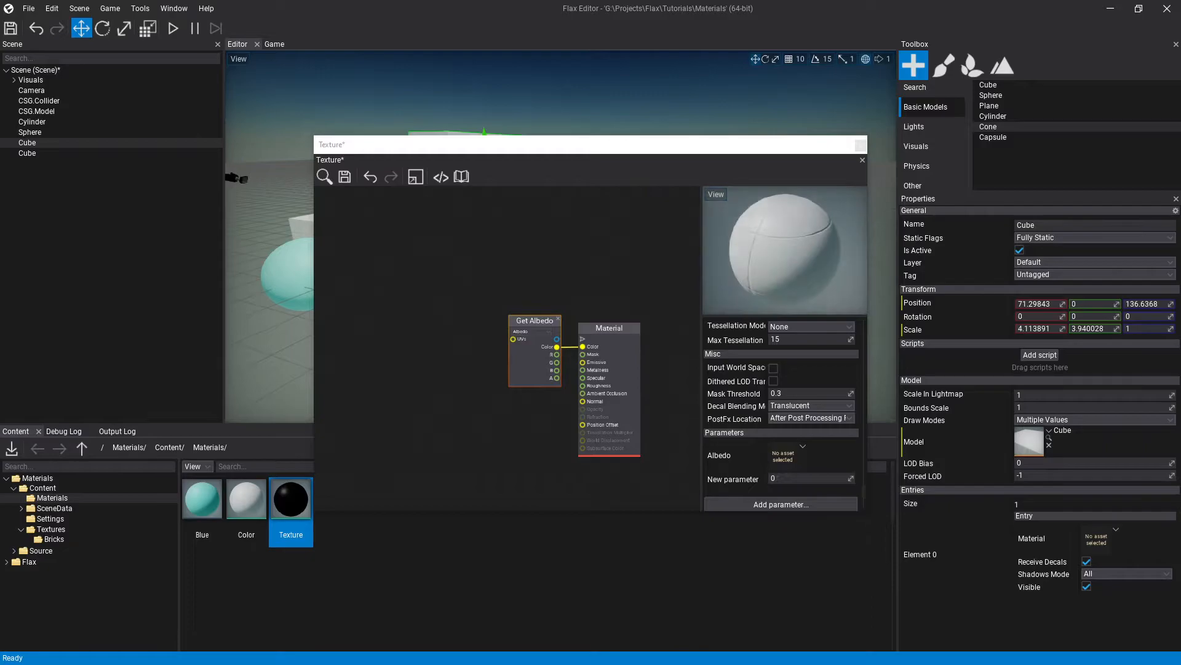
{"action": "key", "text": "shift+End"}
{"action": "key", "text": "BackSpace"}
{"action": "key", "text": "BackSpace"}
{"action": "key", "text": "BackSpace"}
{"action": "key", "text": "BackSpace"}
{"action": "type", "text": "Scae"}
{"action": "key", "text": "BackSpace"}
{"action": "type", "text": "le"}
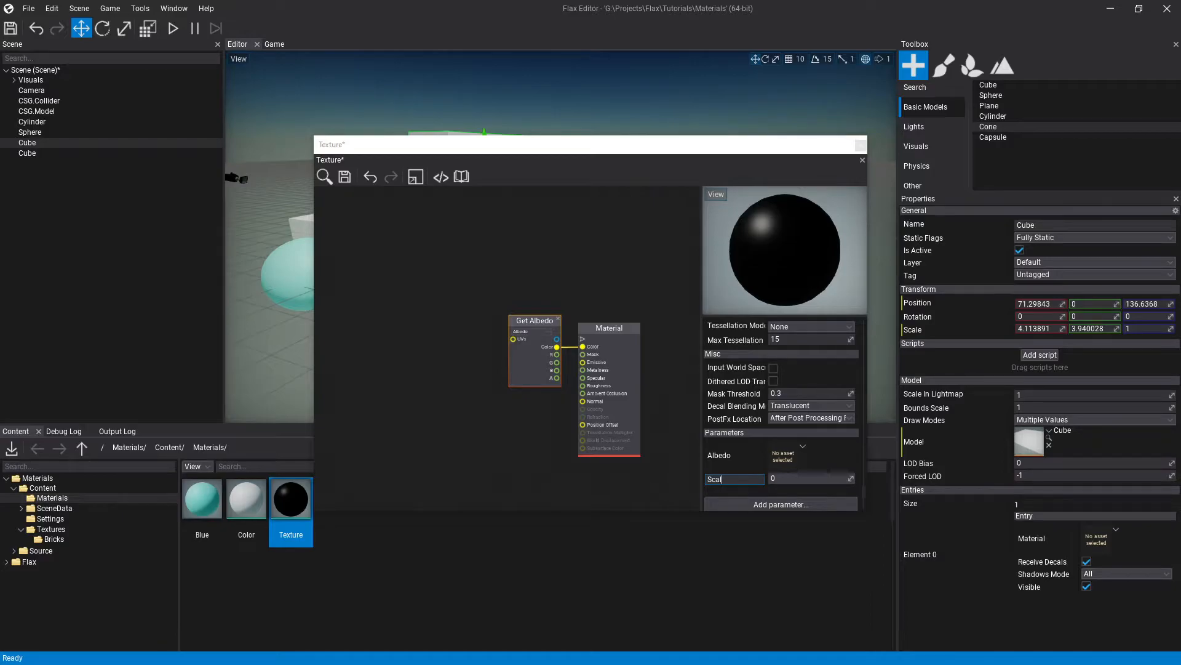
{"action": "key", "text": "Return"}
- Place a Get Scale node and a Texcoords node in the graph ahead of the Get Albedo node
{"action": "left_click_drag", "start_coordinate": [716, 479], "coordinate": [395, 285]}
{"action": "scroll", "coordinate": [396, 285], "scroll_direction": "up", "scroll_amount": 3}
{"action": "right_click_drag", "start_coordinate": [395, 285], "coordinate": [516, 297]}
{"action": "right_click_drag", "start_coordinate": [499, 366], "coordinate": [427, 317]}
{"action": "right_click", "coordinate": [426, 317]}
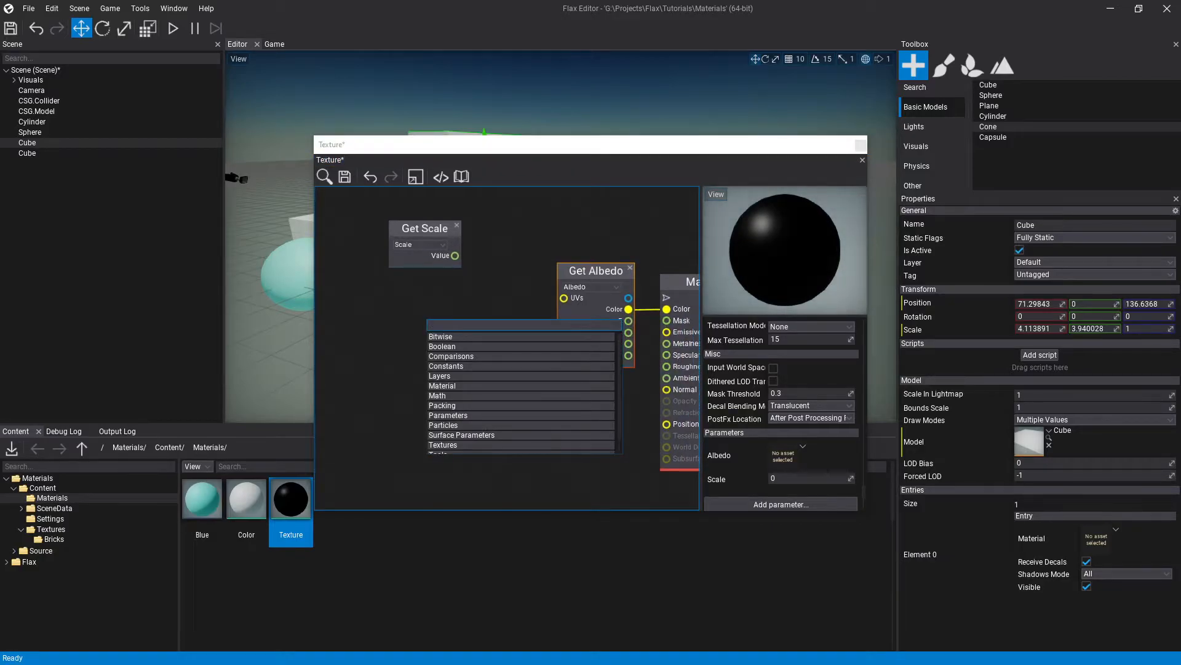
{"action": "type", "text": "tex"}
{"action": "left_click", "coordinate": [454, 345]}
{"action": "left_click_drag", "start_coordinate": [451, 326], "coordinate": [409, 334]}
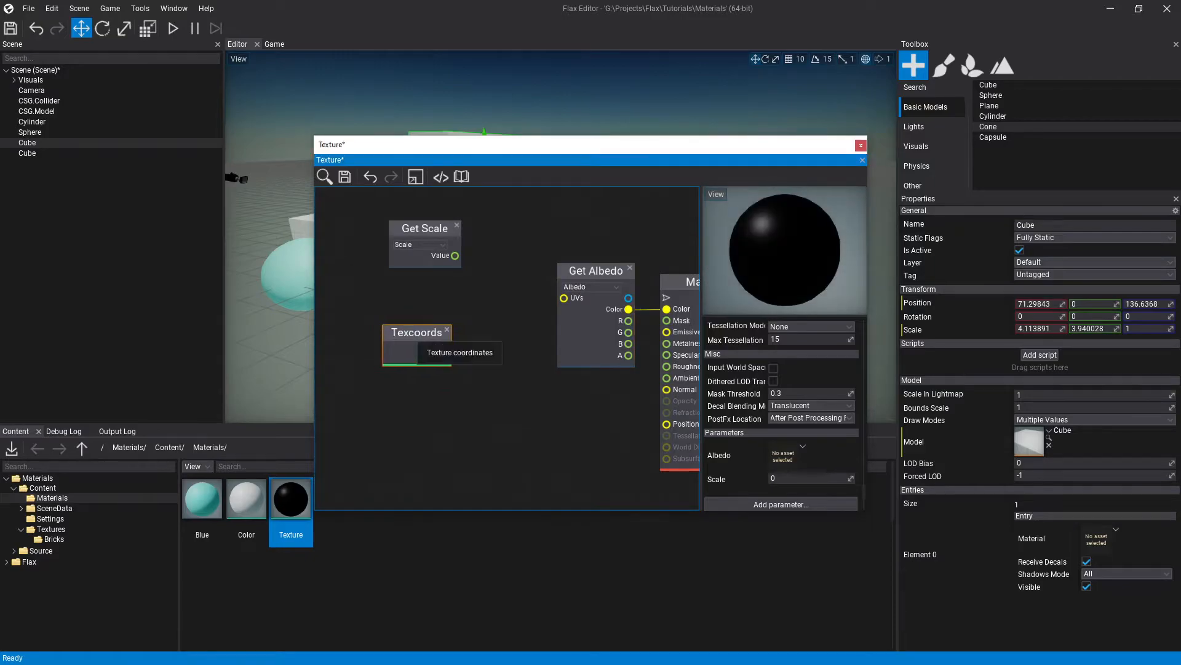
- Add a Multiply node between the Texcoords and Get Albedo nodes
{"action": "right_click", "coordinate": [529, 306]}
{"action": "type", "text": "mul"}
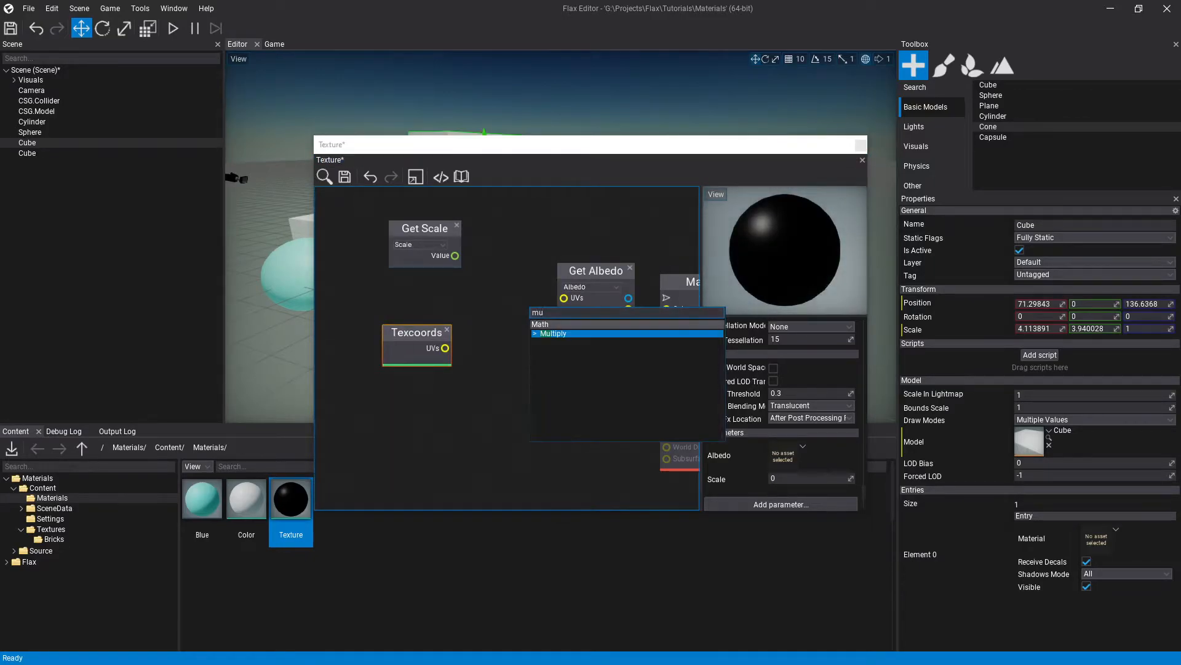
{"action": "key", "text": "Return"}
{"action": "left_click_drag", "start_coordinate": [504, 299], "coordinate": [498, 303]}
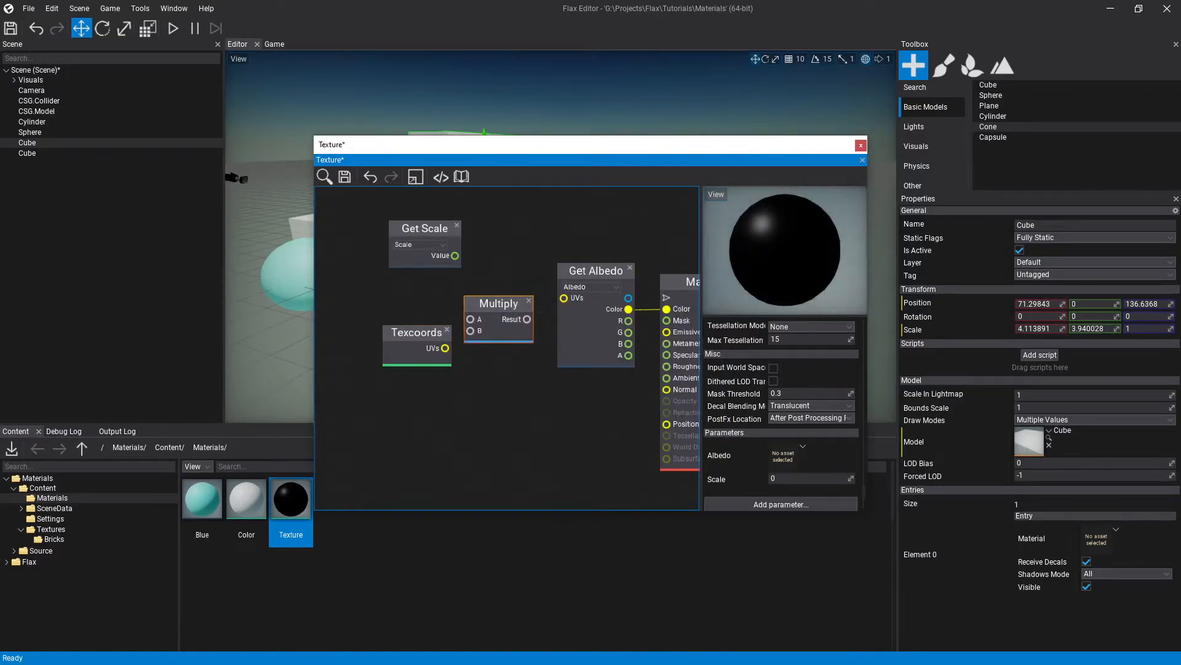
- Connect Texcoords to Multiply's A input, Get Scale to B, and the result to Get Albedo's UVs, arranging Texcoords above Get Scale
{"action": "left_click_drag", "start_coordinate": [425, 229], "coordinate": [337, 297]}
{"action": "left_click_drag", "start_coordinate": [417, 332], "coordinate": [384, 256]}
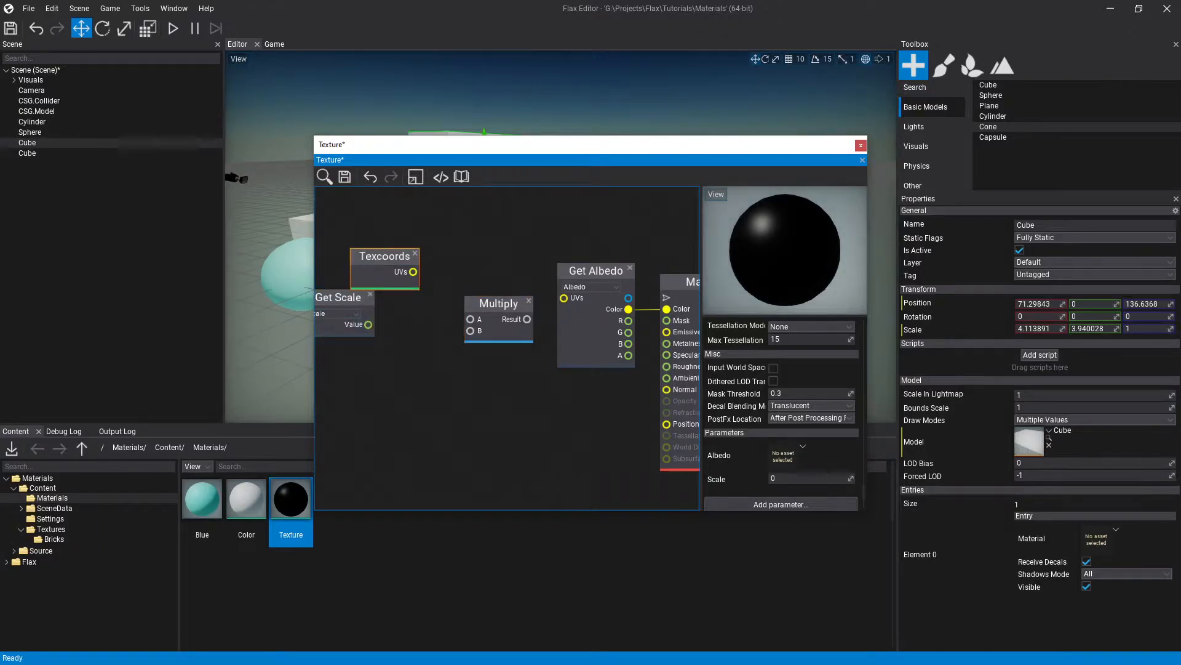
{"action": "left_click_drag", "start_coordinate": [443, 309], "coordinate": [470, 319]}
{"action": "left_click_drag", "start_coordinate": [368, 325], "coordinate": [470, 330]}
{"action": "left_click_drag", "start_coordinate": [344, 298], "coordinate": [373, 336]}
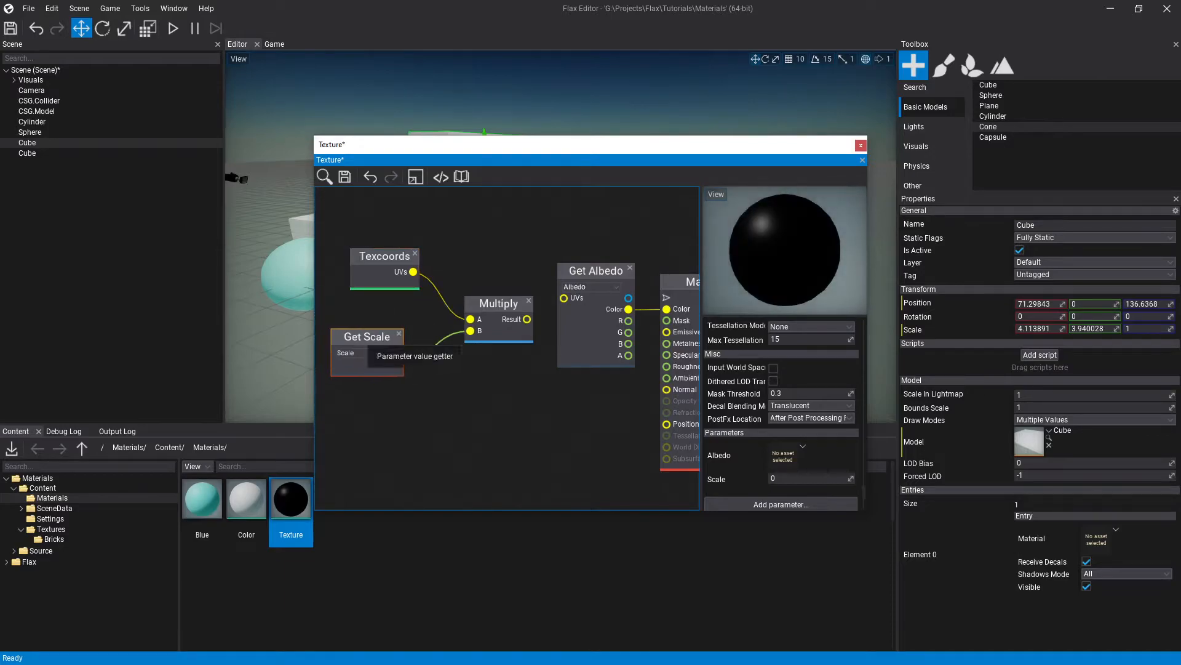
{"action": "left_click_drag", "start_coordinate": [527, 319], "coordinate": [563, 298]}
{"action": "scroll", "coordinate": [506, 351], "scroll_direction": "down", "scroll_amount": 2}
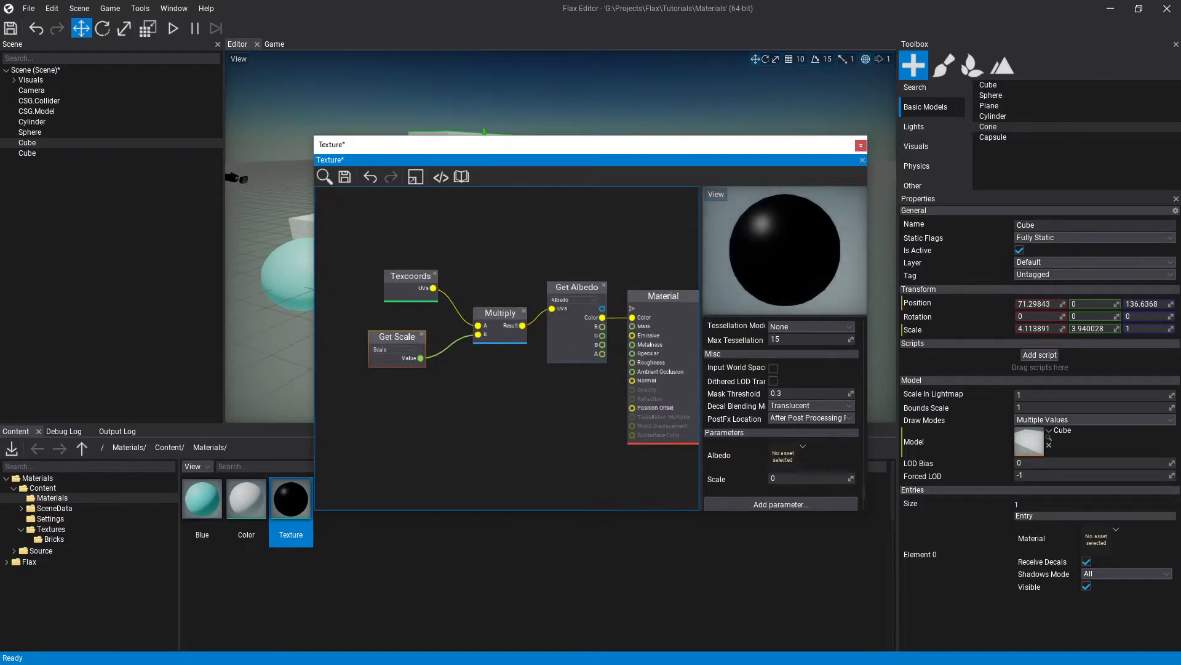
- Move the Texcoords, Get Scale and Multiply nodes above Get Albedo, and space Get Albedo further from the Material node
{"action": "scroll", "coordinate": [509, 348], "scroll_direction": "down", "scroll_amount": 2}
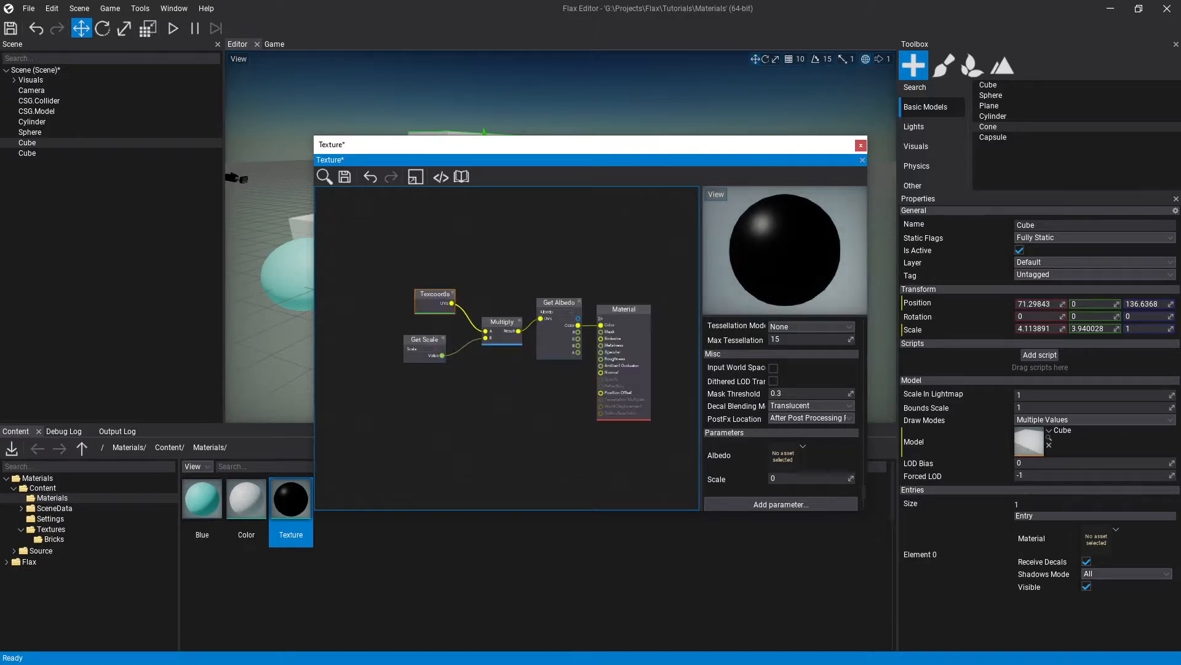
{"action": "left_click_drag", "start_coordinate": [435, 294], "coordinate": [427, 267]}
{"action": "left_click_drag", "start_coordinate": [502, 322], "coordinate": [461, 222]}
{"action": "left_click", "coordinate": [424, 339], "text": "ctrl"}
{"action": "left_click", "coordinate": [427, 268], "text": "ctrl"}
{"action": "key", "text": "Escape"}
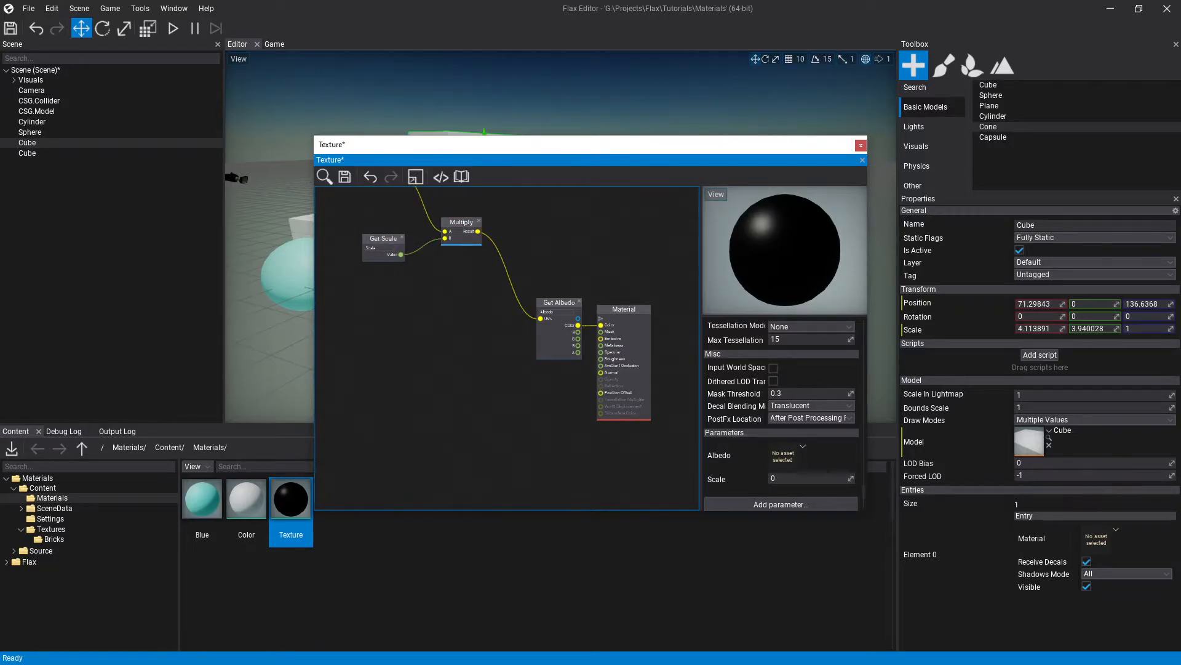
{"action": "scroll", "coordinate": [505, 348], "scroll_direction": "up", "scroll_amount": 2}
{"action": "left_click_drag", "start_coordinate": [548, 284], "coordinate": [520, 285]}
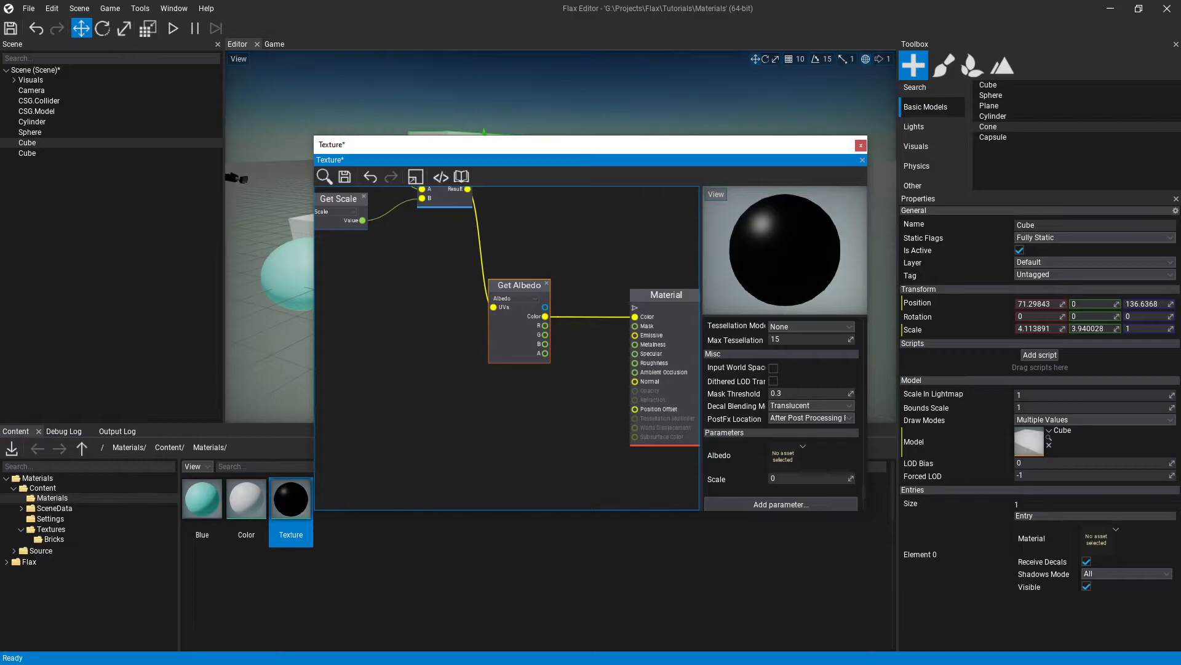
- Add a Texture parameter named Emmisive to the Texture material
{"action": "scroll", "coordinate": [781, 412], "scroll_direction": "down", "scroll_amount": 1}
{"action": "left_click", "coordinate": [781, 492]}
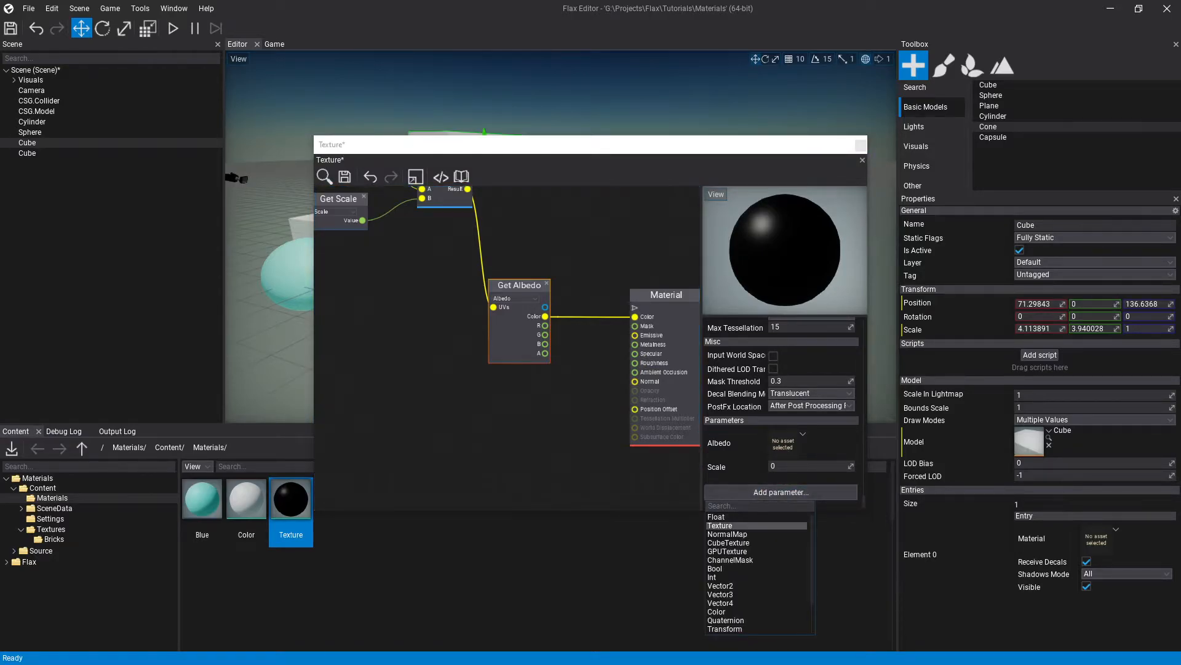
{"action": "left_click", "coordinate": [726, 525]}
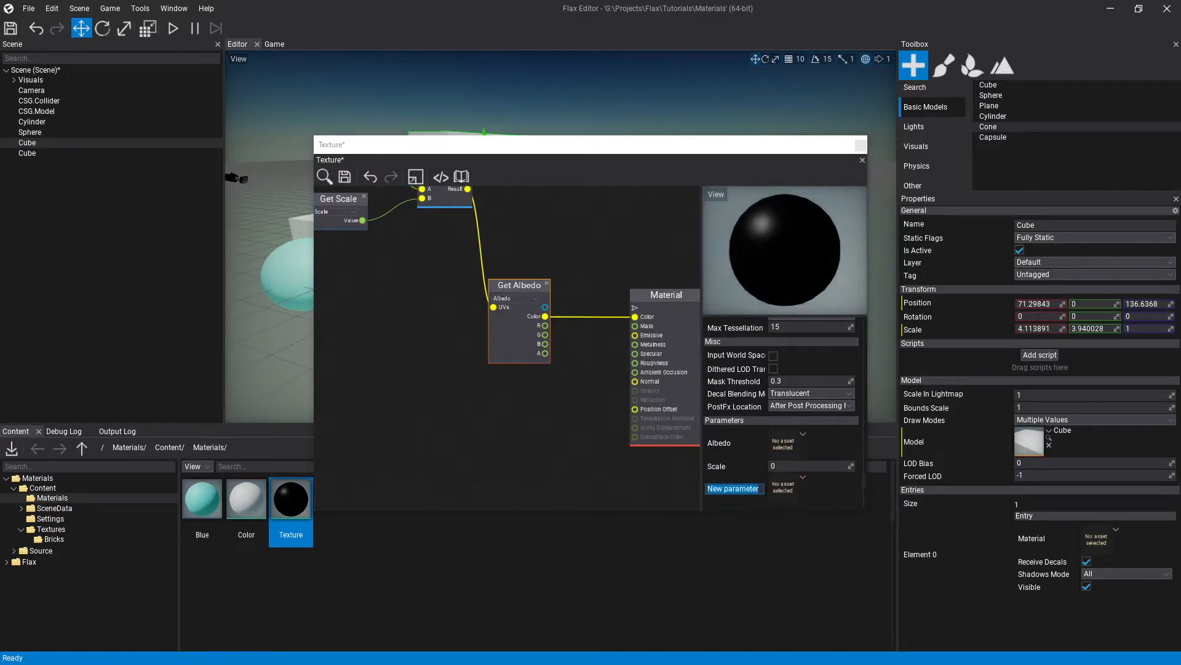
{"action": "type", "text": "Emmisive"}
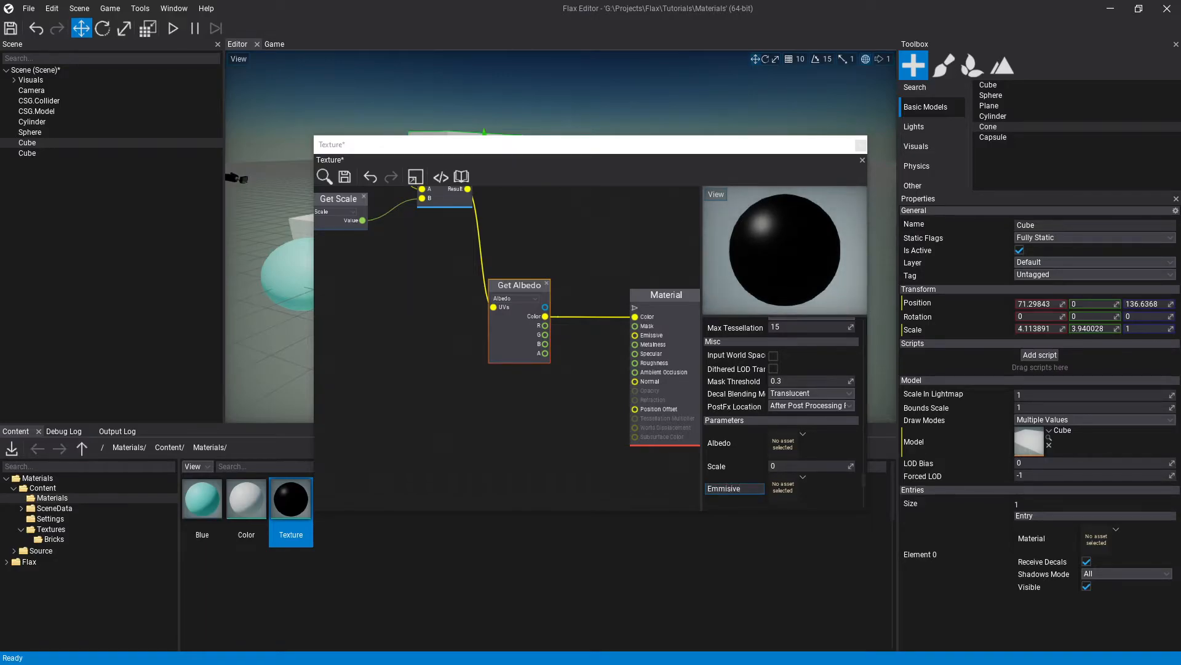
{"action": "key", "text": "Return"}
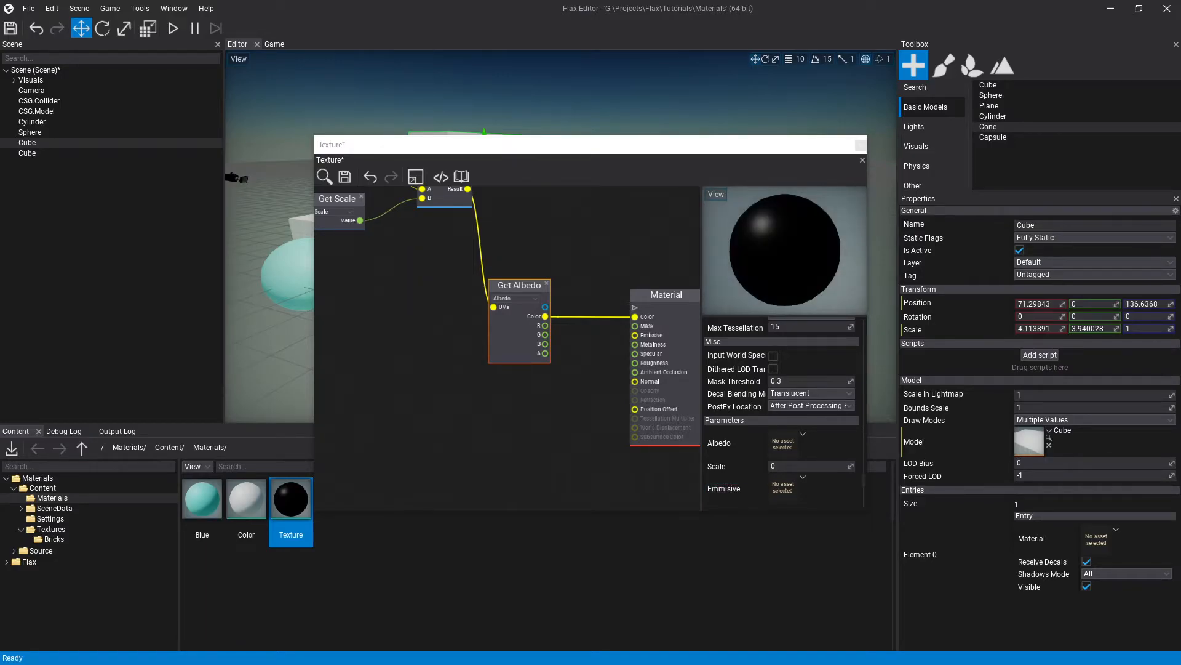
- Place a Get Emmisive node below Get Albedo, wiring its Color to the Material's Emissive input and Multiply's result to its UVs
{"action": "left_click_drag", "start_coordinate": [724, 488], "coordinate": [635, 335]}
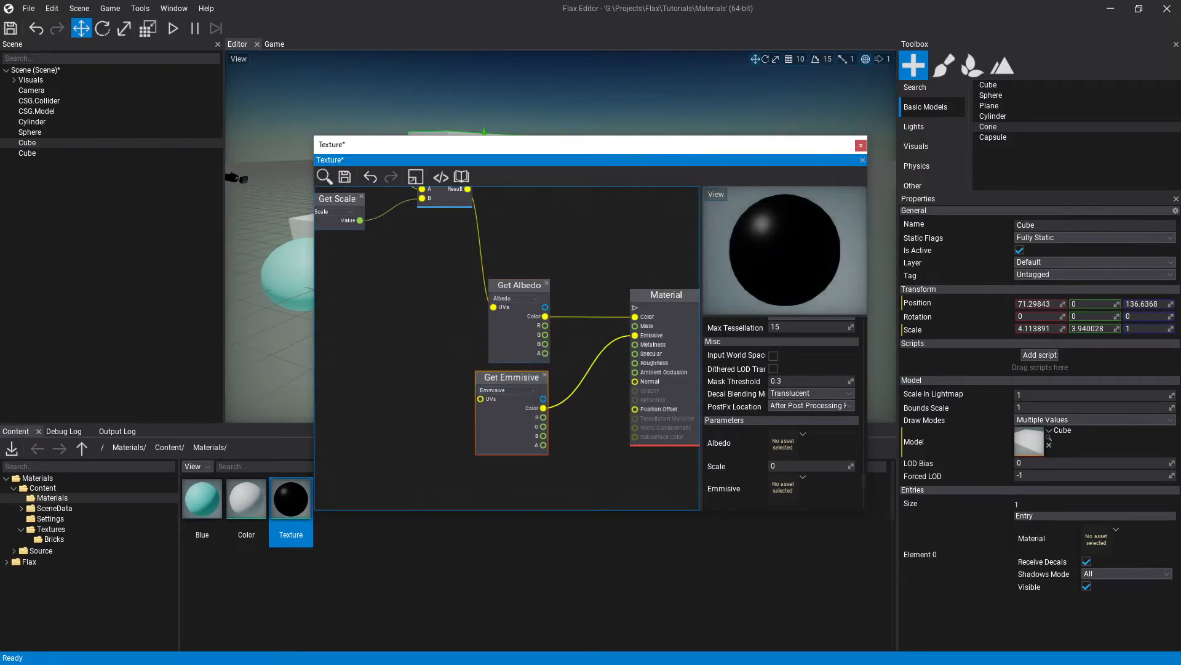
{"action": "scroll", "coordinate": [568, 358], "scroll_direction": "down", "scroll_amount": 4}
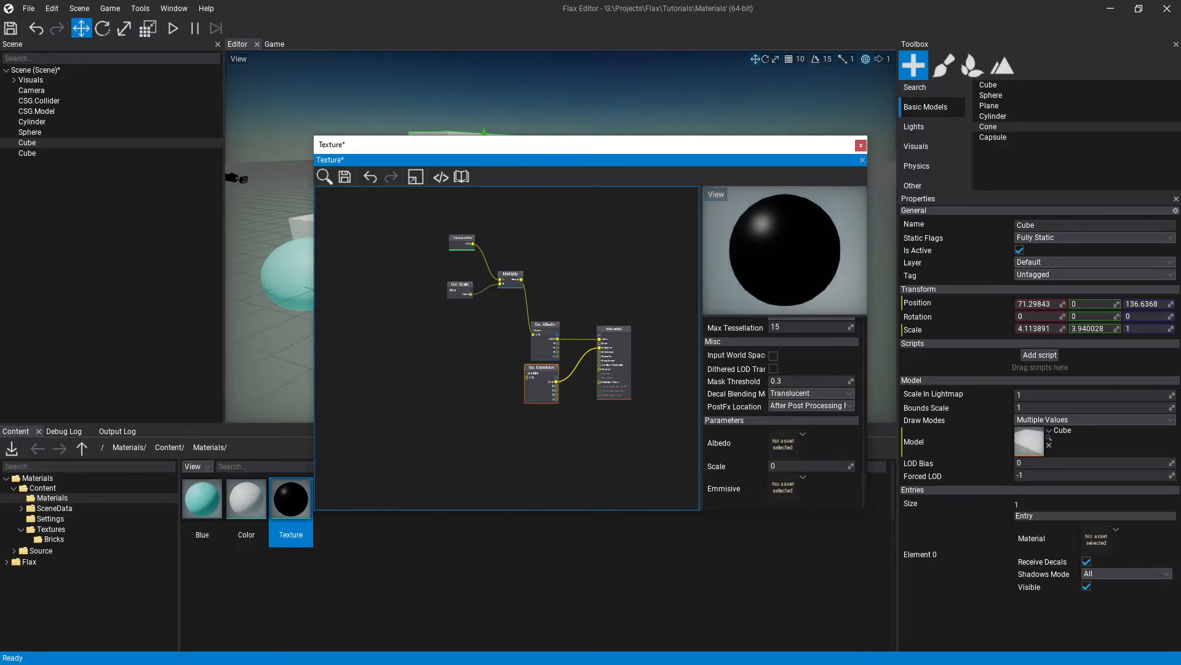
{"action": "scroll", "coordinate": [506, 349], "scroll_direction": "up", "scroll_amount": 4}
{"action": "left_click_drag", "start_coordinate": [537, 201], "coordinate": [551, 411]}
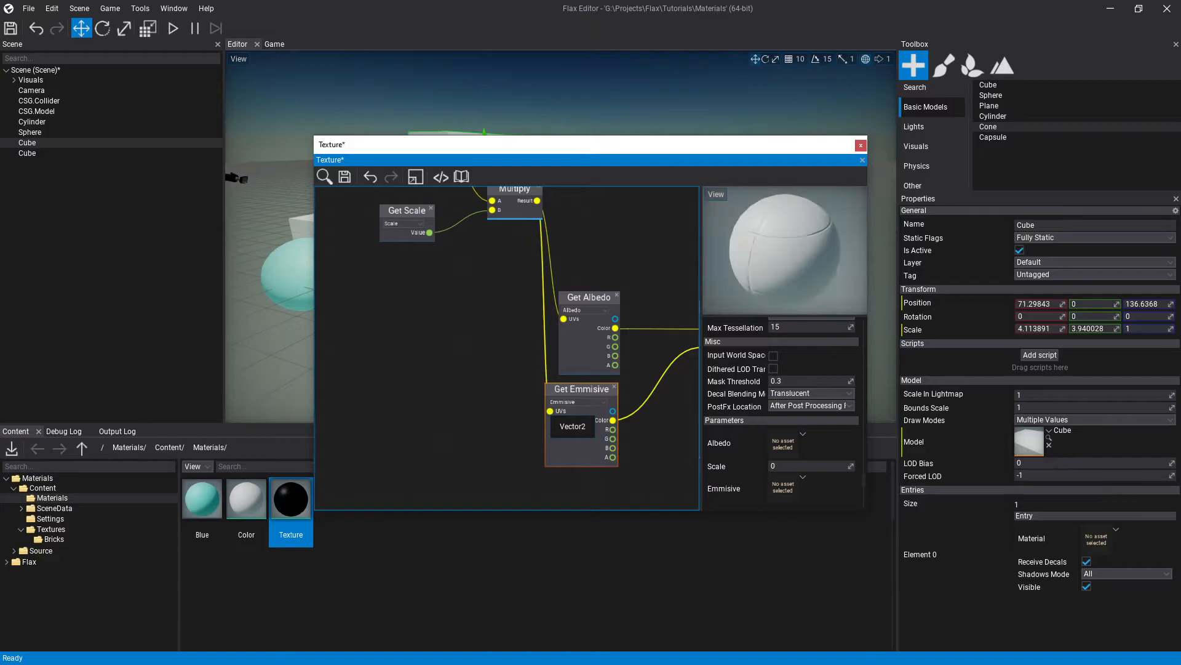
- Add a NormalMap parameter named Normal to the Texture material
{"action": "right_click_drag", "start_coordinate": [643, 443], "coordinate": [591, 274]}
{"action": "scroll", "coordinate": [819, 392], "scroll_direction": "down", "scroll_amount": 1}
{"action": "right_click_drag", "start_coordinate": [688, 319], "coordinate": [665, 350]}
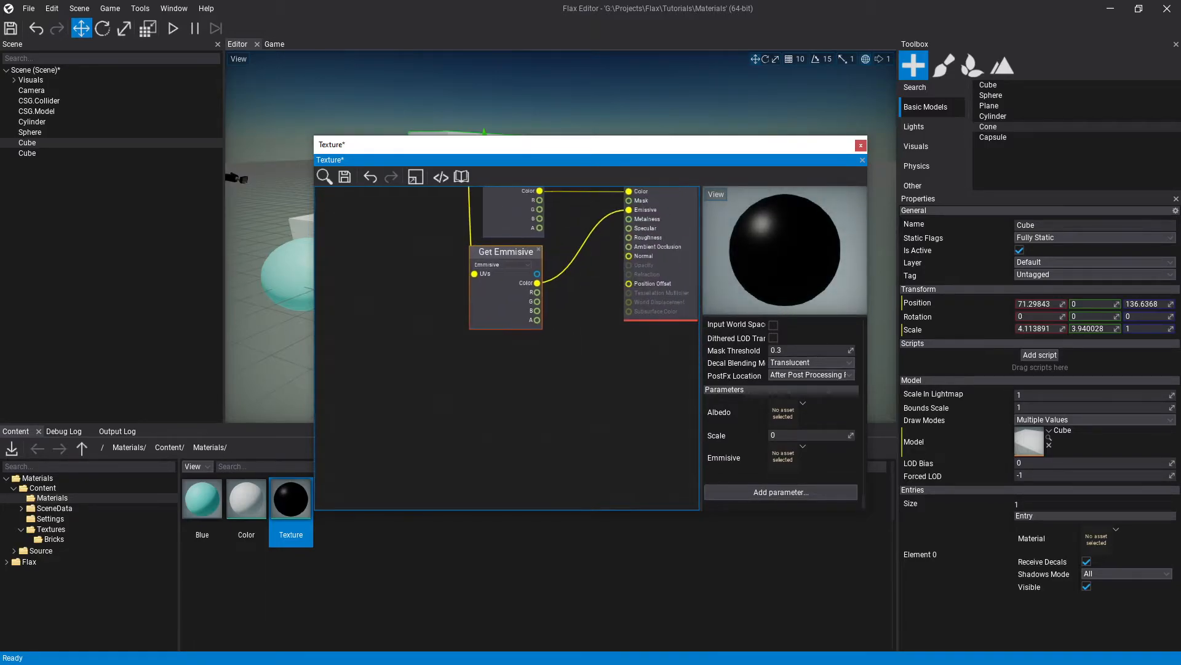
{"action": "left_click", "coordinate": [781, 492]}
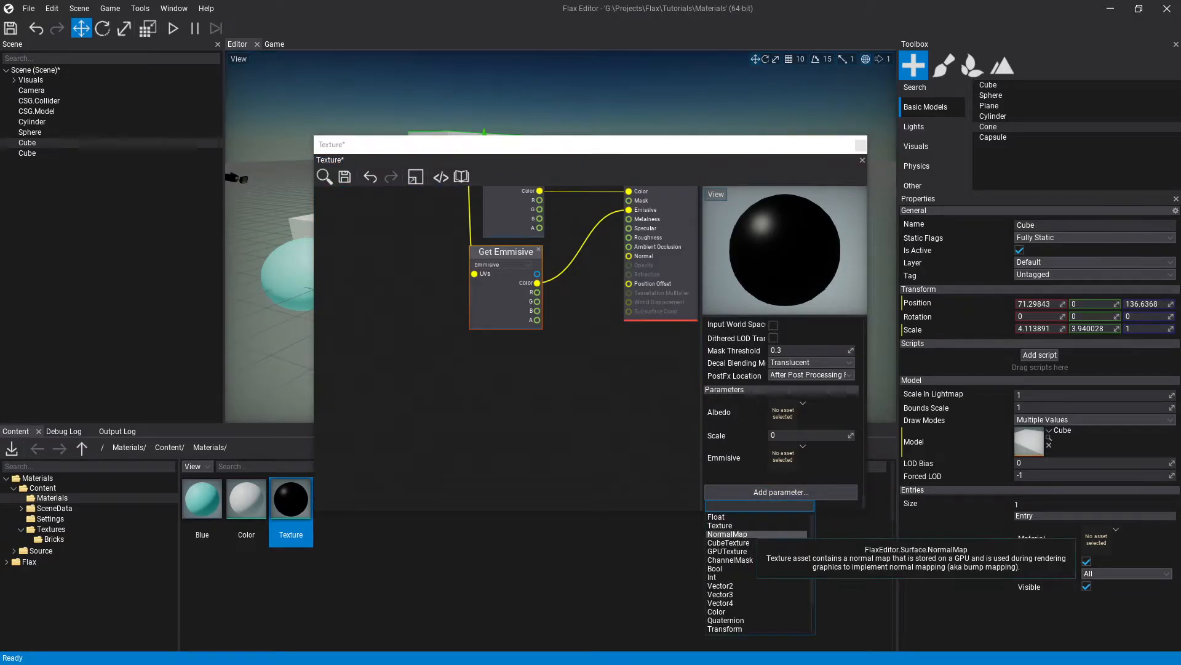
{"action": "left_click", "coordinate": [727, 533]}
{"action": "double_click", "coordinate": [733, 489]}
{"action": "key", "text": "BackSpace"}
{"action": "type", "text": "N"}
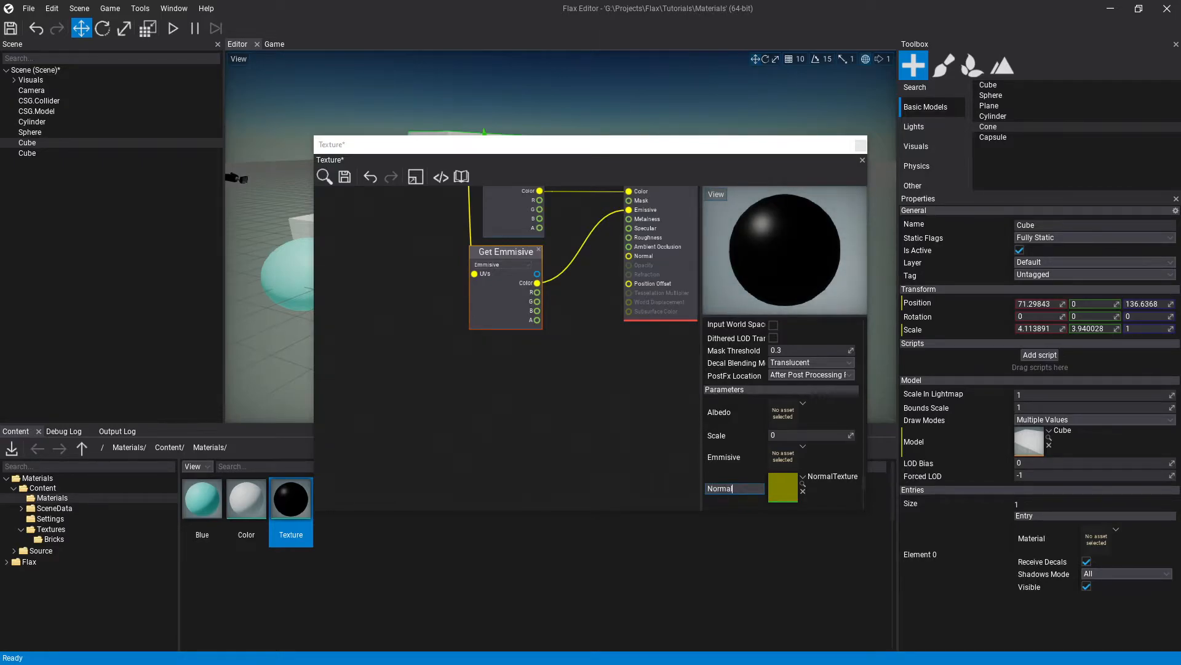
{"action": "type", "text": "ormal"}
{"action": "key", "text": "Return"}
- Place a Get Normal node below Get Emmisive and wire Multiply's result to its UVs
{"action": "left_click_drag", "start_coordinate": [720, 489], "coordinate": [452, 348]}
{"action": "right_click_drag", "start_coordinate": [407, 295], "coordinate": [530, 486]}
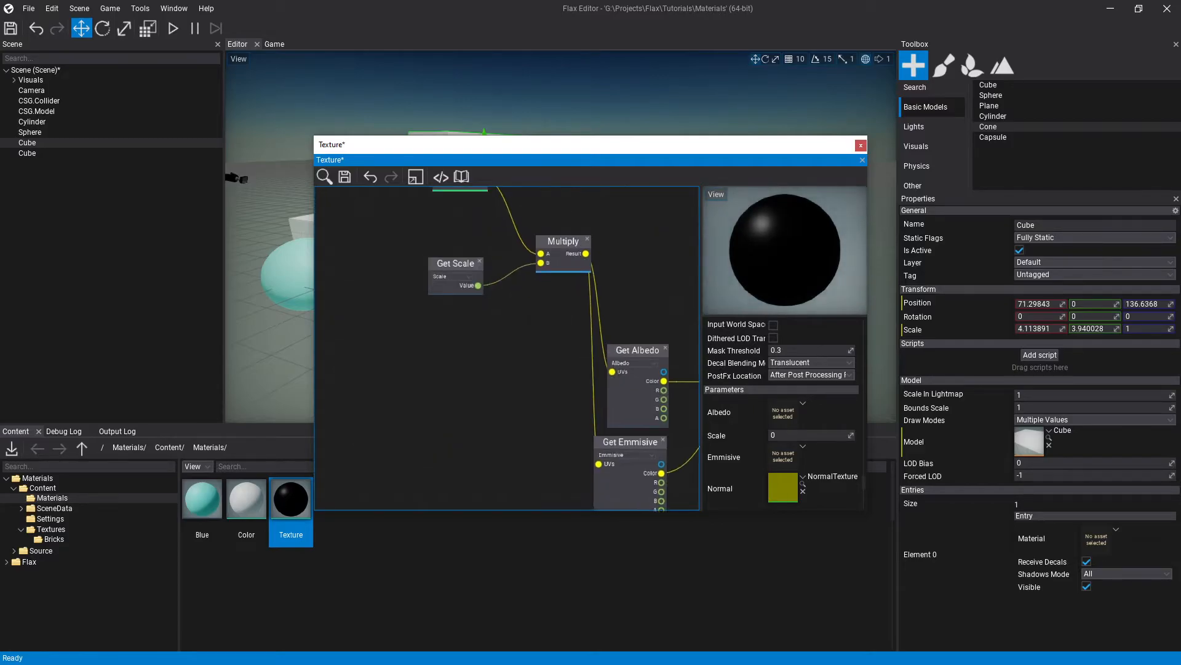
{"action": "scroll", "coordinate": [473, 291], "scroll_direction": "down", "scroll_amount": 5}
{"action": "right_click", "coordinate": [503, 278]}
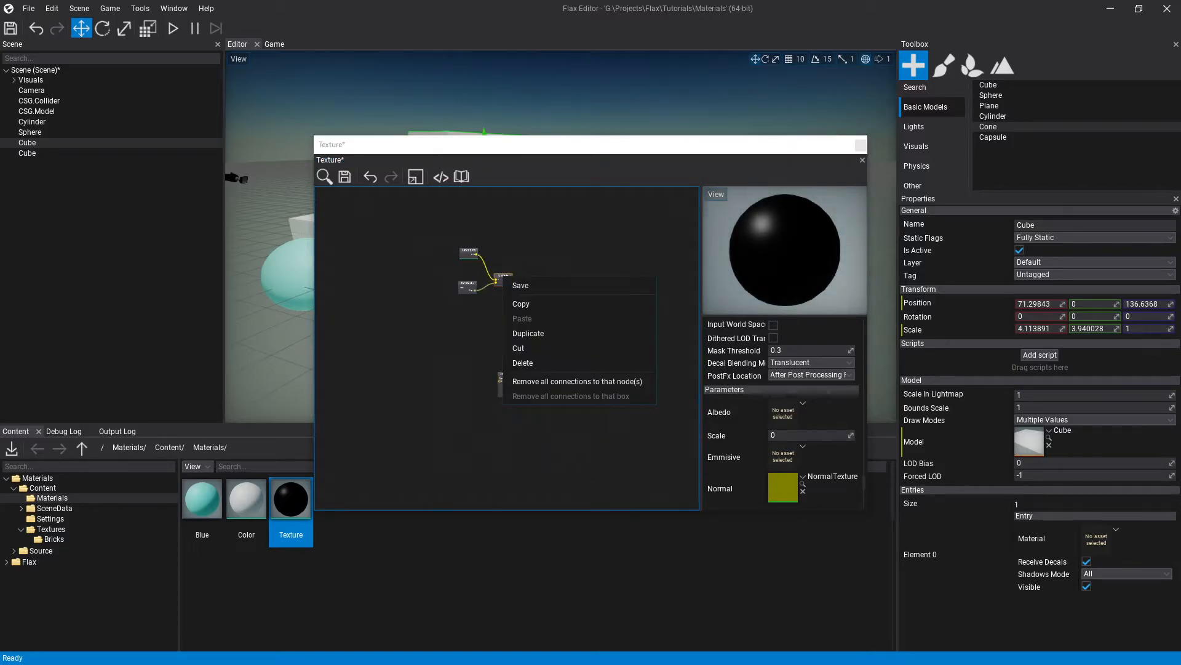
{"action": "key", "text": "Escape"}
{"action": "scroll", "coordinate": [506, 348], "scroll_direction": "up", "scroll_amount": 3}
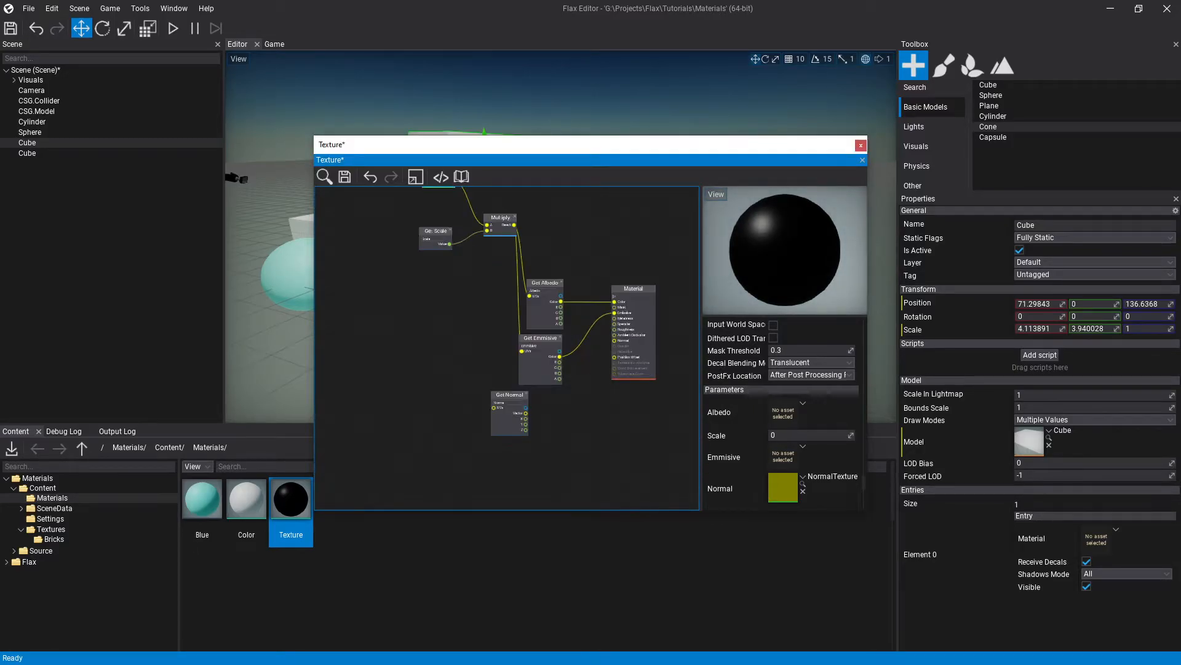
{"action": "left_click_drag", "start_coordinate": [515, 225], "coordinate": [621, 320]}
- Wire Get Normal's Vector to the Material's Normal input, and save and close the Texture material
{"action": "scroll", "coordinate": [608, 373], "scroll_direction": "up", "scroll_amount": 3}
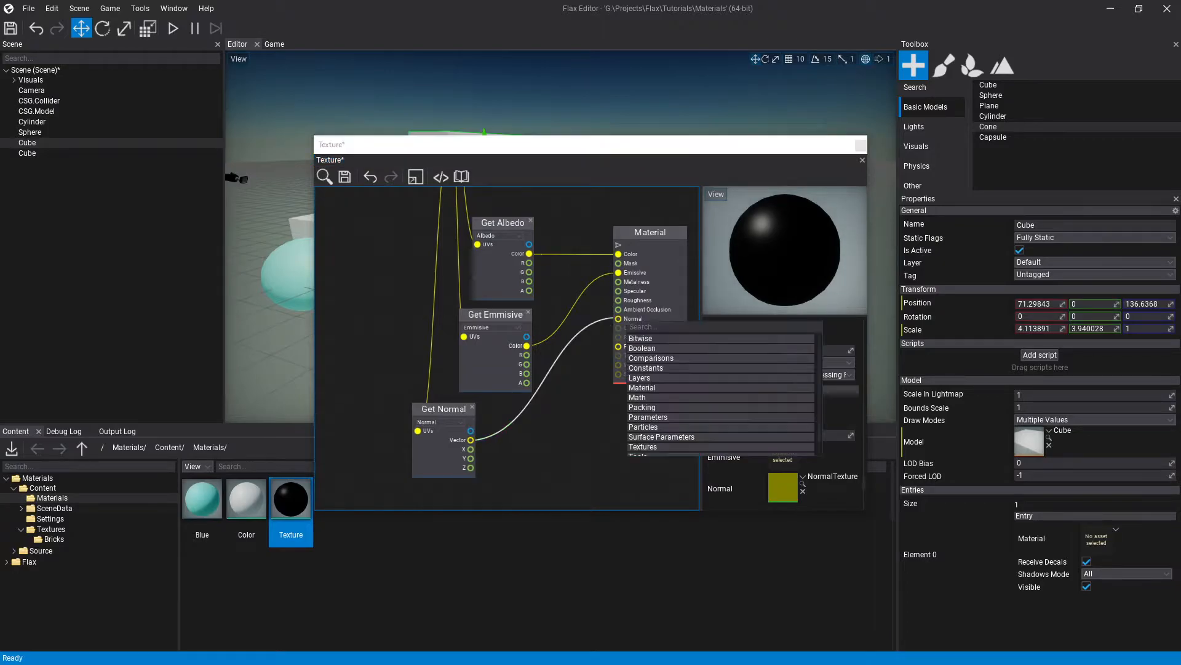
{"action": "key", "text": "Escape"}
{"action": "left_click_drag", "start_coordinate": [577, 372], "coordinate": [618, 319]}
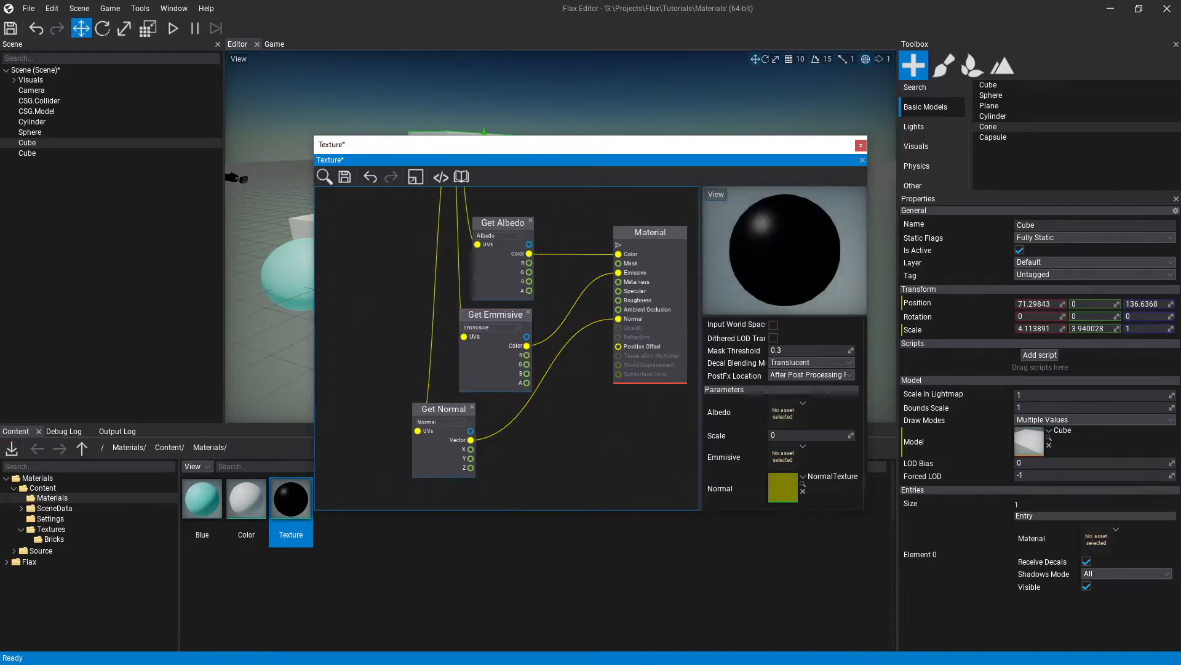
{"action": "scroll", "coordinate": [507, 347], "scroll_direction": "down", "scroll_amount": 3}
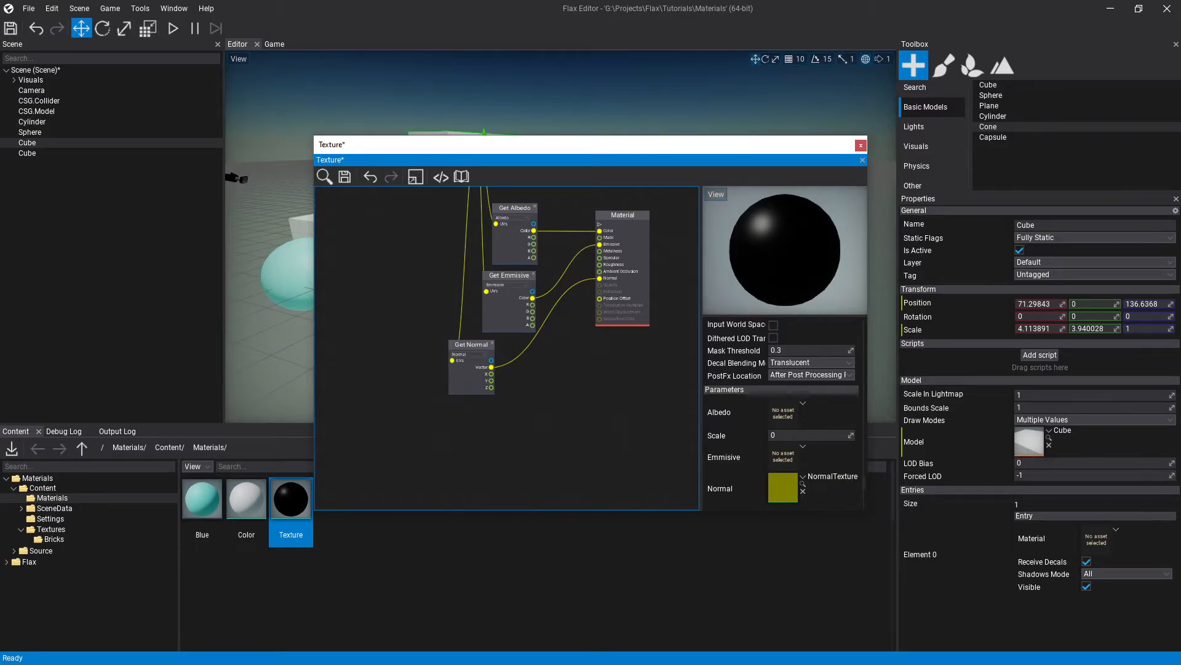
{"action": "left_click", "coordinate": [345, 177]}
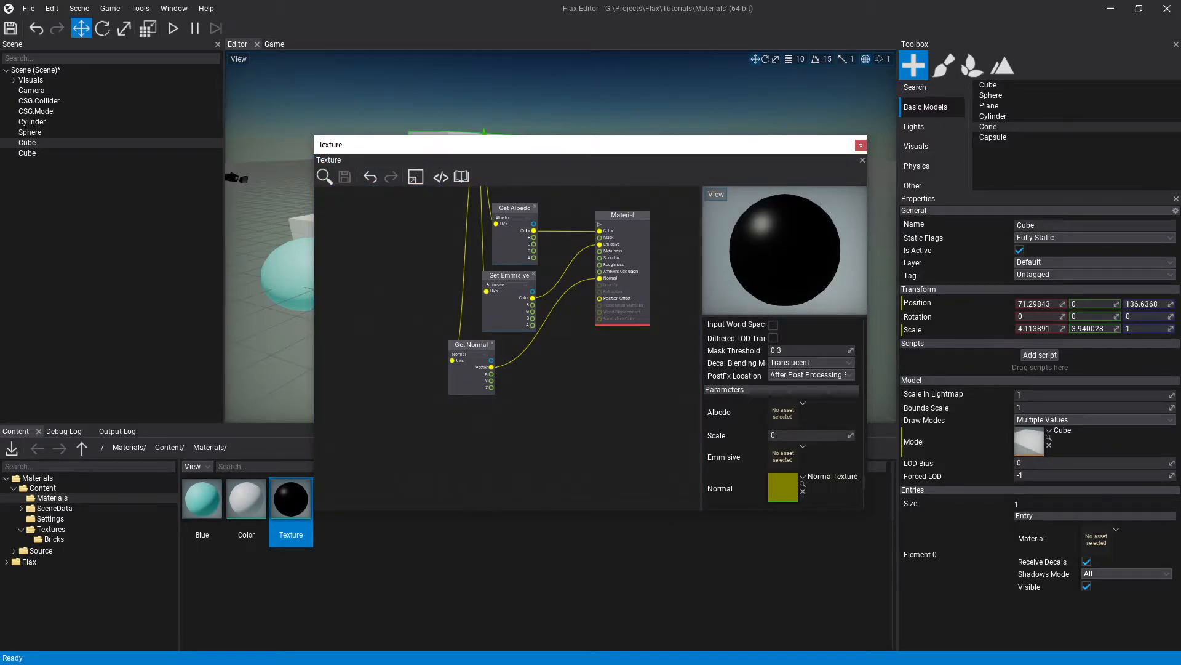
{"action": "left_click_drag", "start_coordinate": [431, 144], "coordinate": [409, 143]}
{"action": "left_click", "coordinate": [839, 145]}
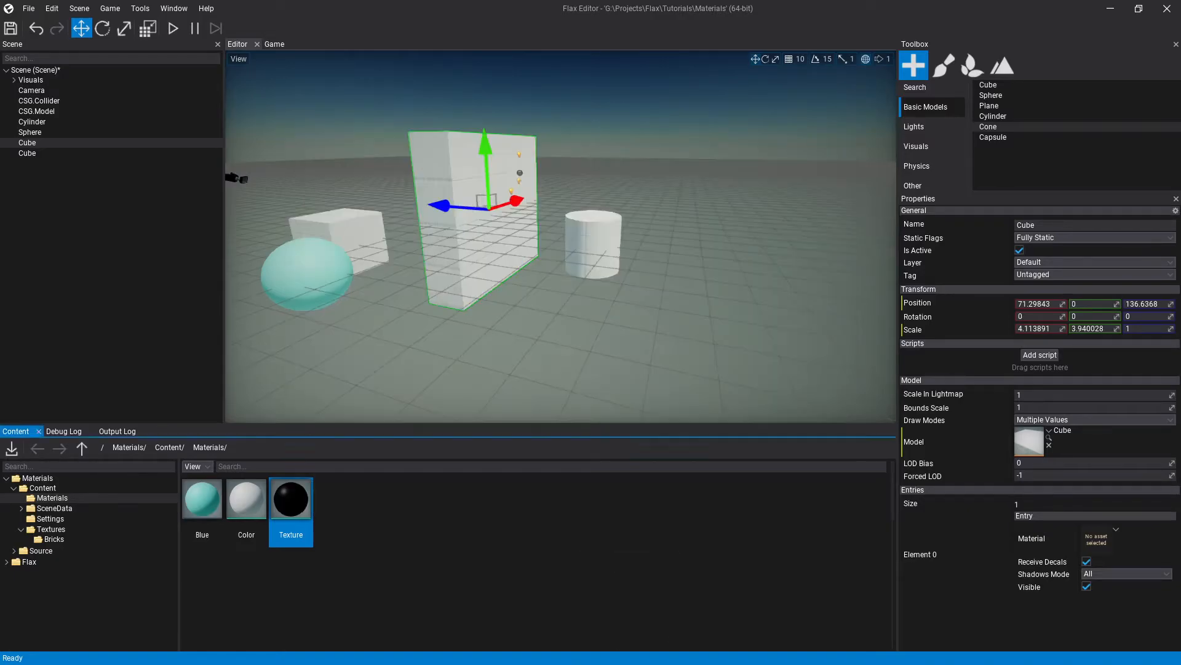
{"action": "right_click", "coordinate": [580, 552]}
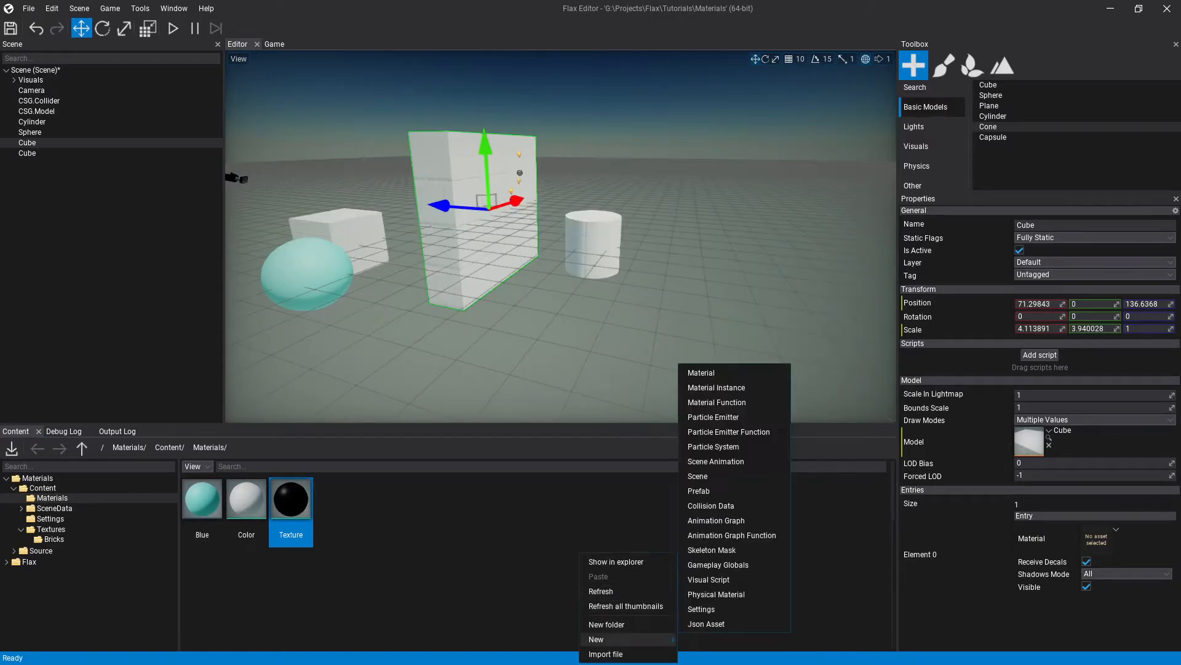
{"action": "mouse_move", "coordinate": [615, 639]}
{"action": "left_click", "coordinate": [702, 372]}
{"action": "key", "text": "BackSpace"}
{"action": "type", "text": "Br"}
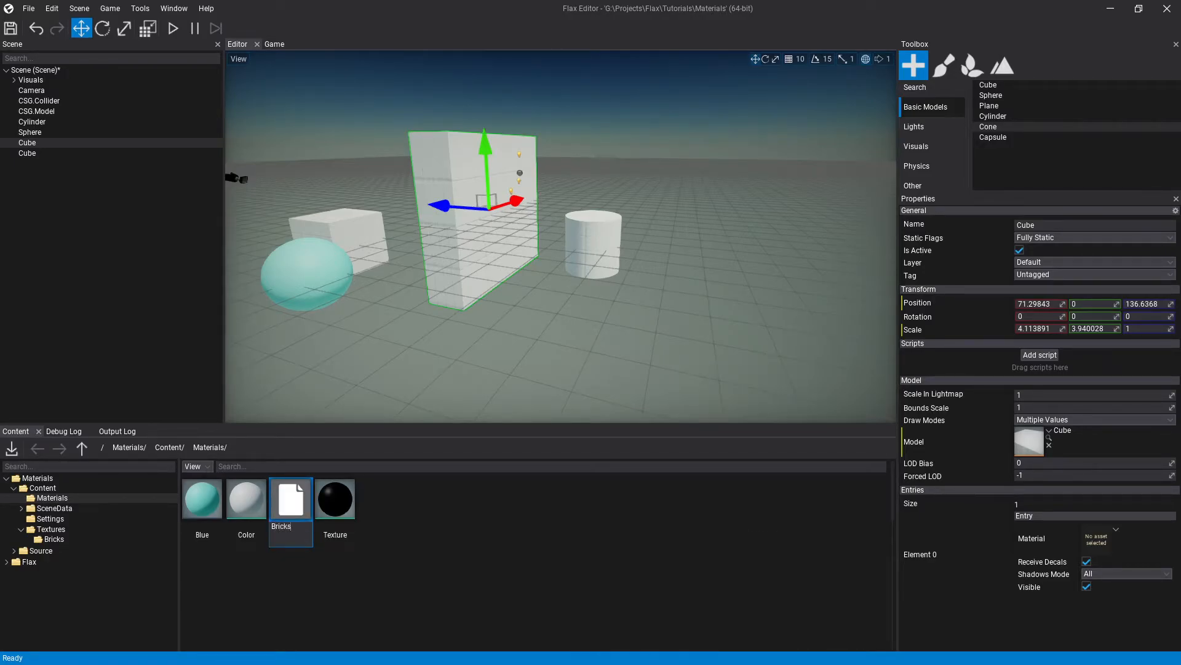
{"action": "type", "text": "icks"}
{"action": "key", "text": "Return"}
{"action": "double_click", "coordinate": [246, 499]}
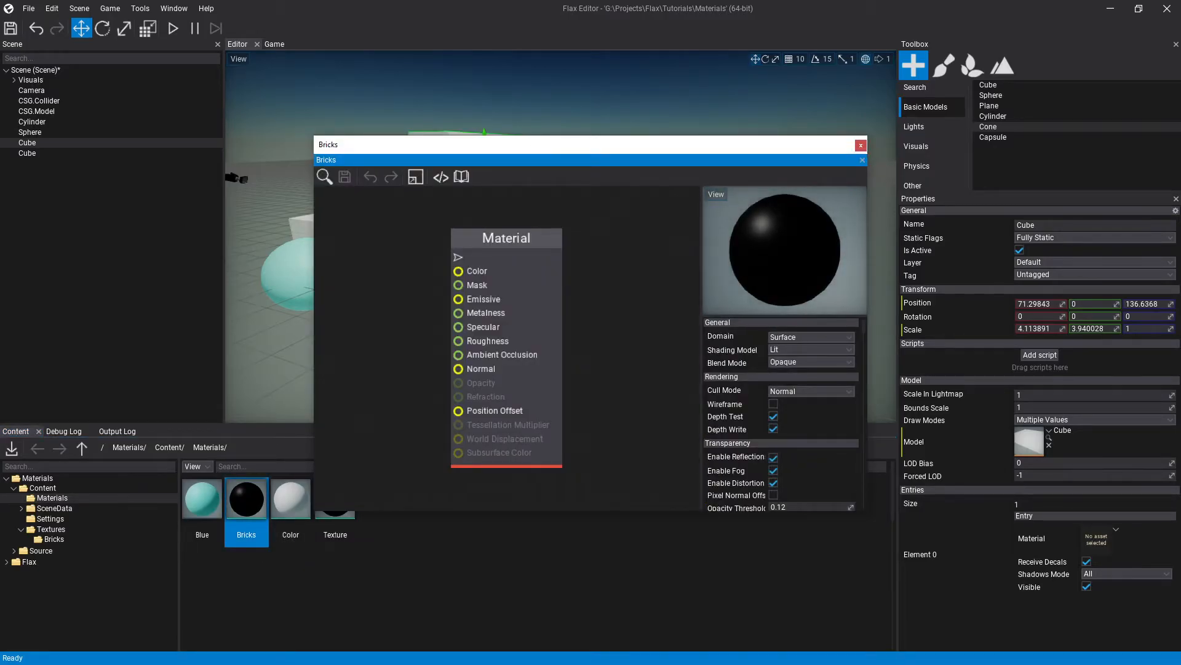
{"action": "left_click", "coordinate": [861, 145]}
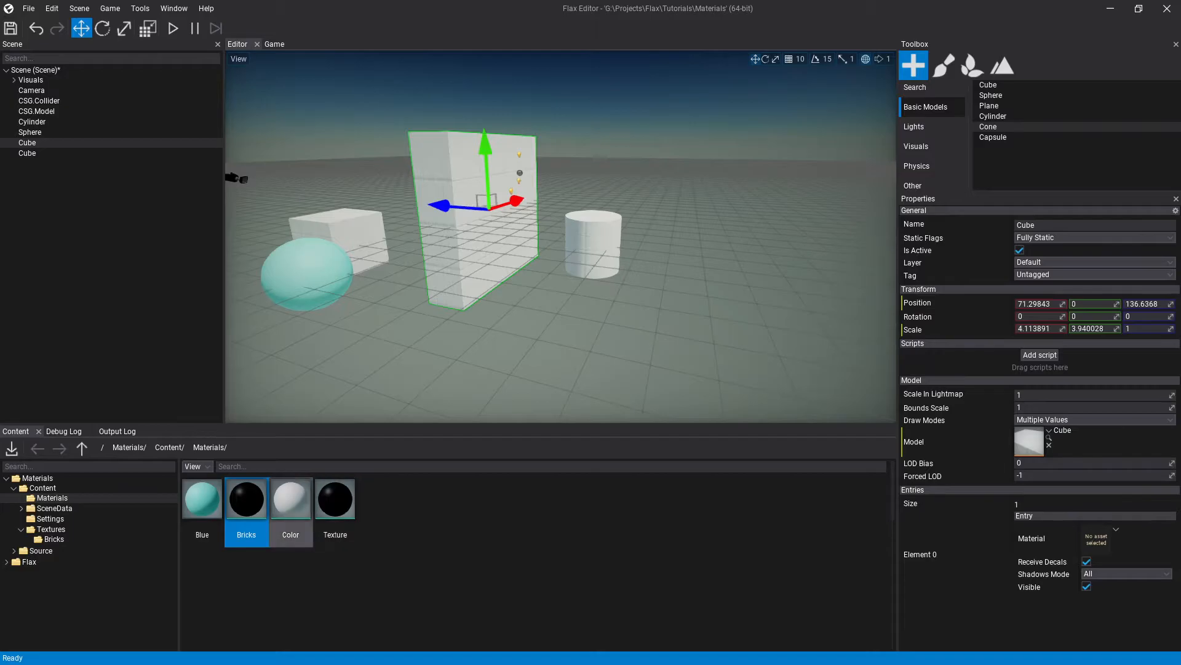
{"action": "left_click", "coordinate": [246, 498]}
{"action": "key", "text": "Delete"}
{"action": "key", "text": "Return"}
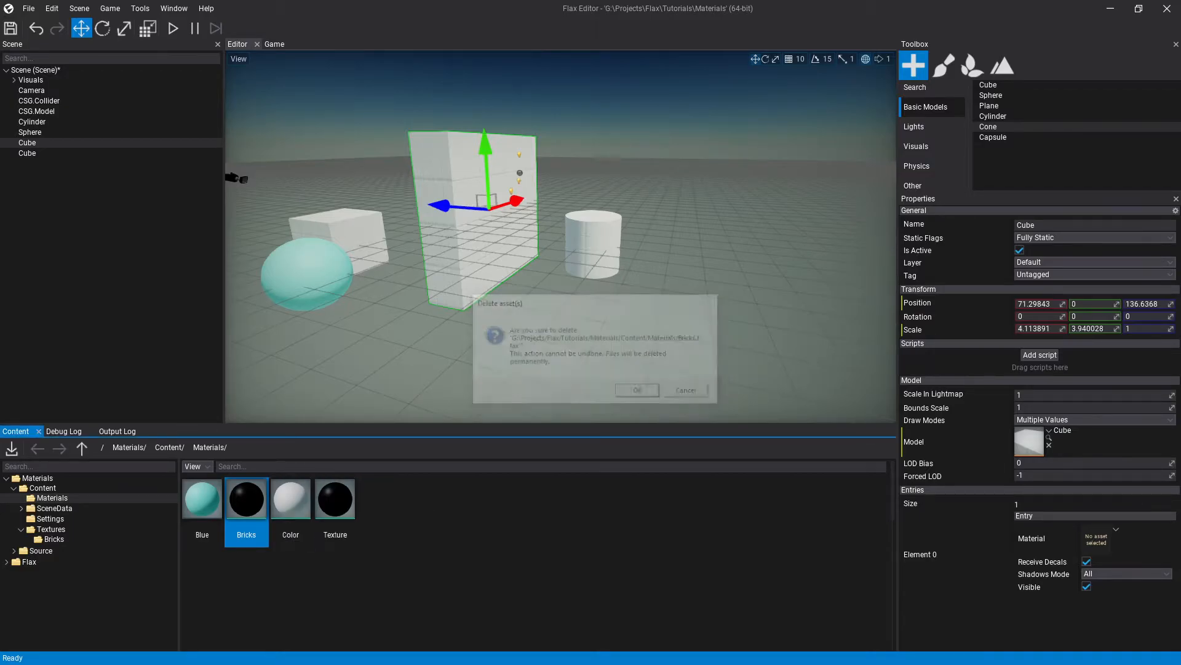
- Create a Material Instance named Bricks in the Materials folder
{"action": "right_click", "coordinate": [479, 554]}
{"action": "mouse_move", "coordinate": [523, 638]}
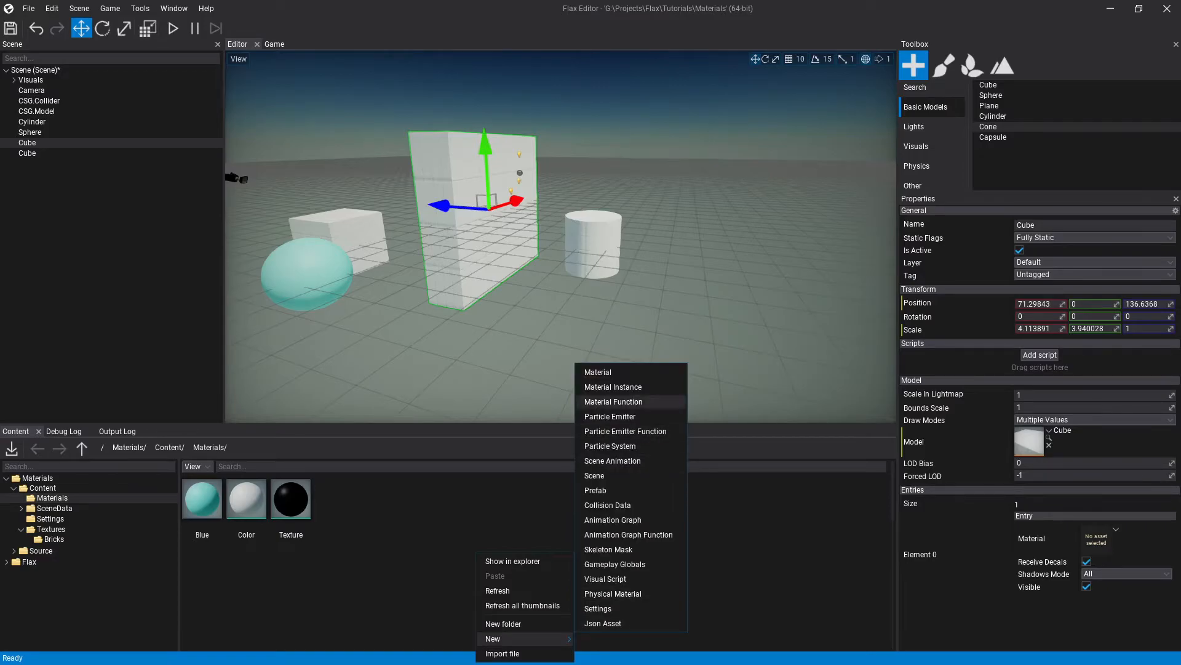
{"action": "left_click", "coordinate": [613, 387]}
{"action": "type", "text": "E"}
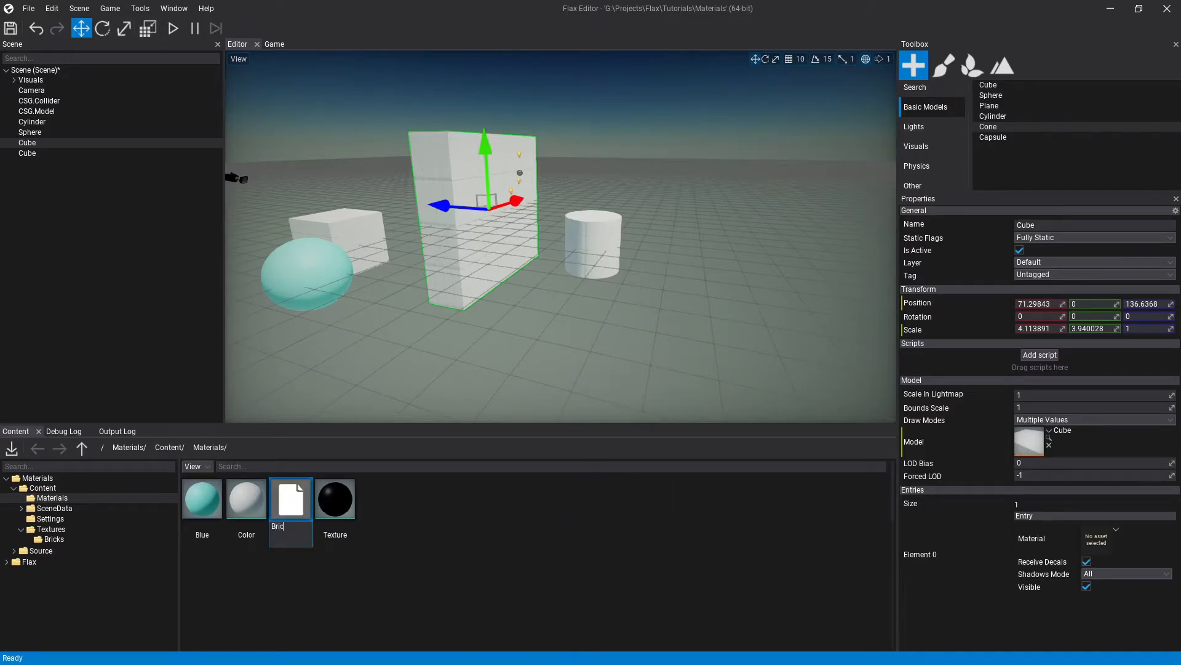
{"action": "key", "text": "Return"}
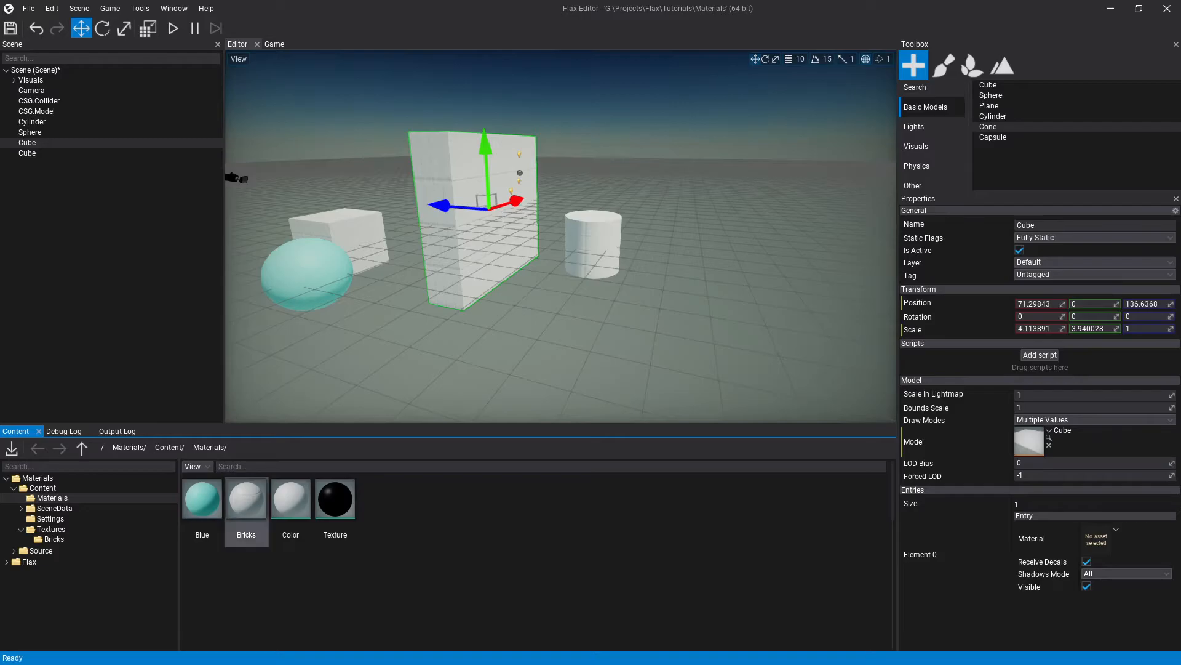
- Open the Bricks material instance and set its Base Material to Texture
{"action": "double_click", "coordinate": [246, 510]}
{"action": "left_click", "coordinate": [720, 214]}
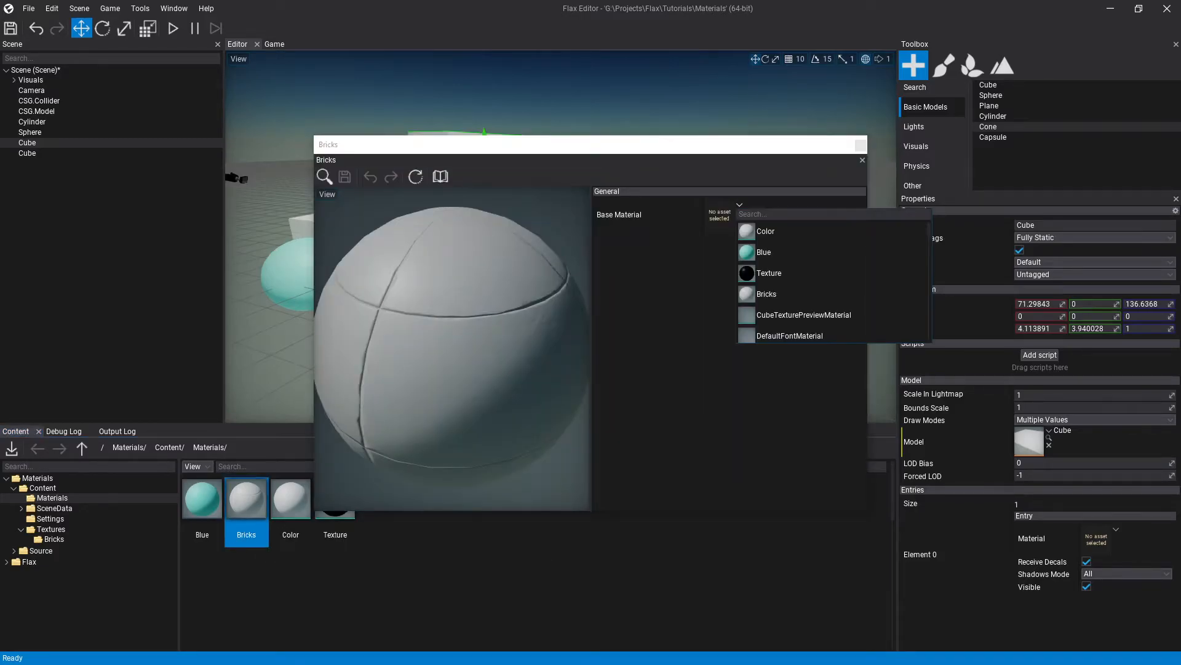
{"action": "left_click", "coordinate": [763, 271]}
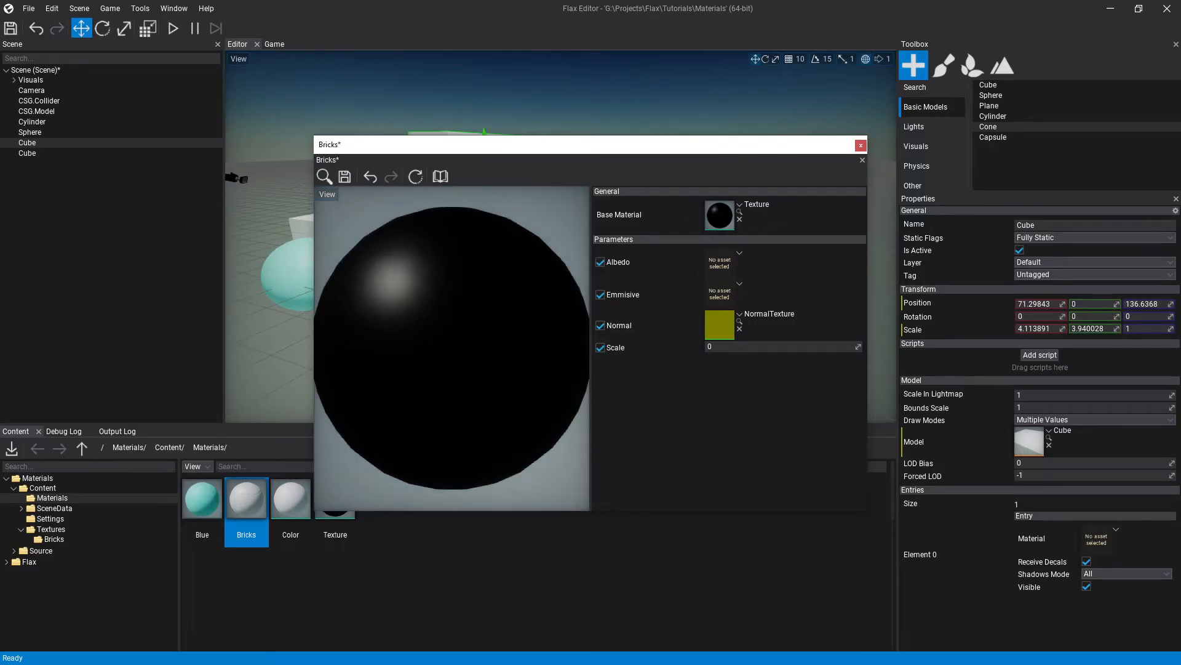
- Assign Bricks_diffuseOriginal to the Albedo and Emmisive parameters and Bricks_normal to the Normal parameter
{"action": "left_click", "coordinate": [720, 261]}
{"action": "left_click", "coordinate": [793, 342]}
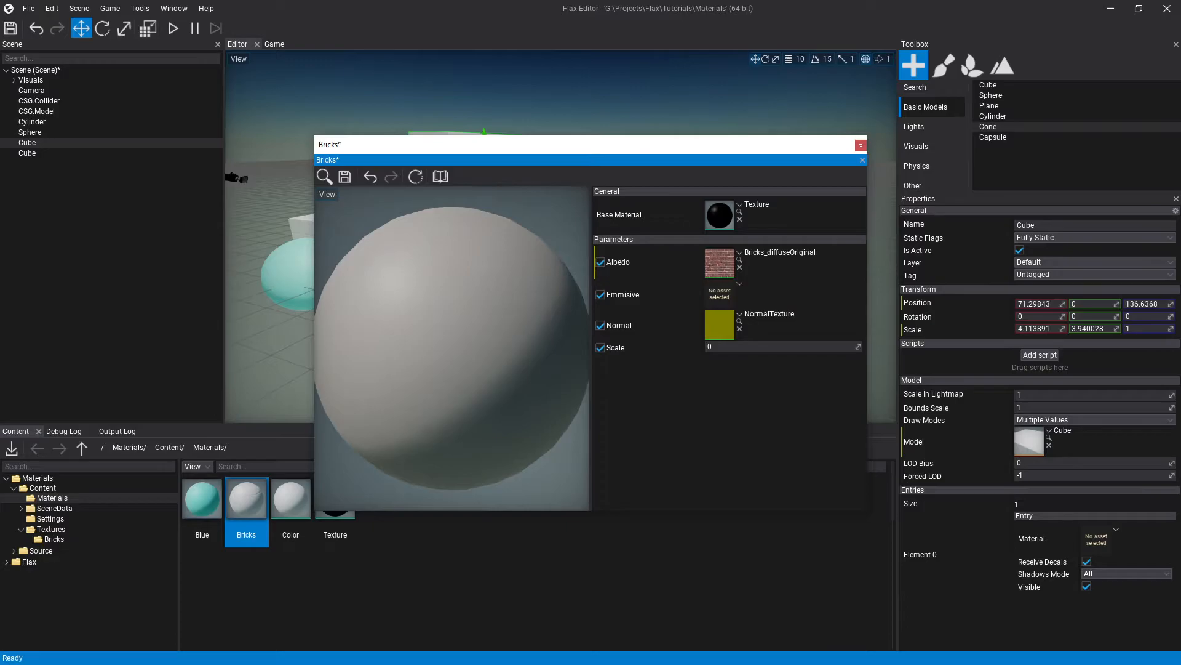
{"action": "left_click", "coordinate": [720, 294]}
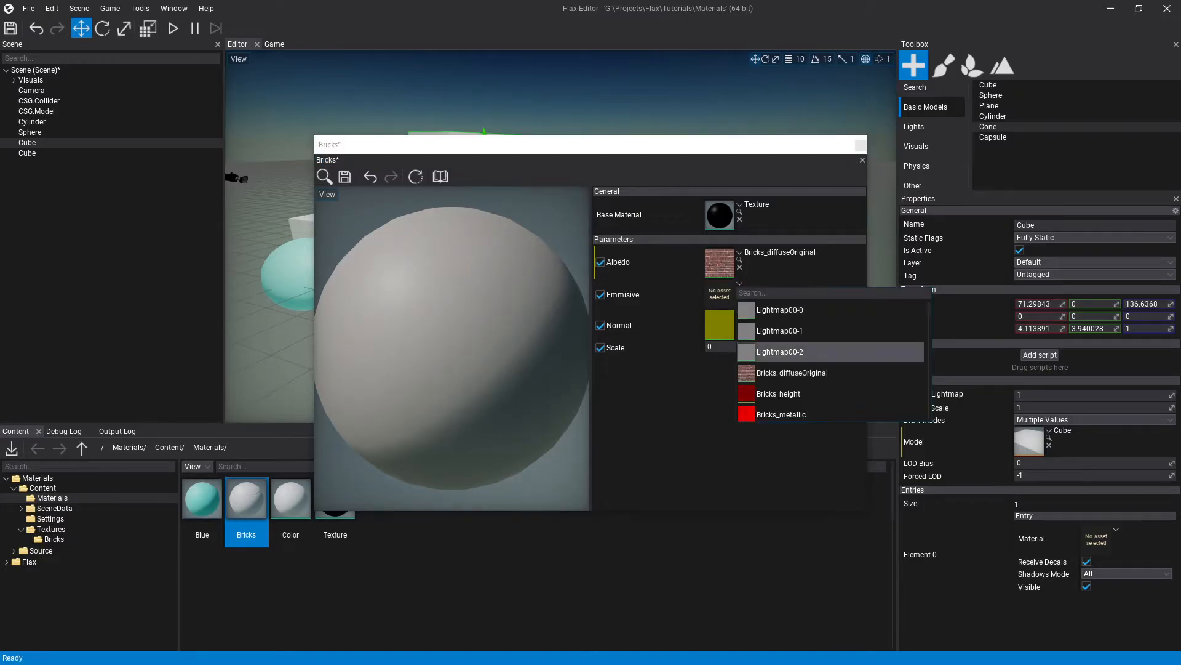
{"action": "left_click", "coordinate": [794, 372]}
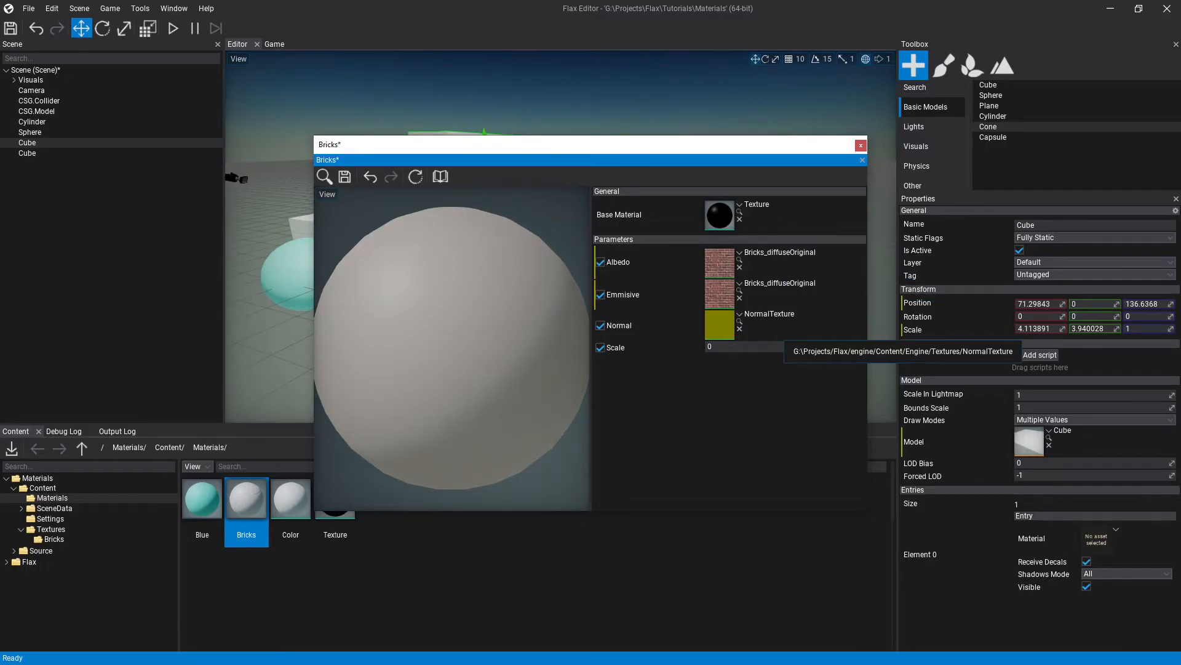
{"action": "left_click", "coordinate": [739, 314]}
{"action": "scroll", "coordinate": [799, 400], "scroll_direction": "down", "scroll_amount": 2}
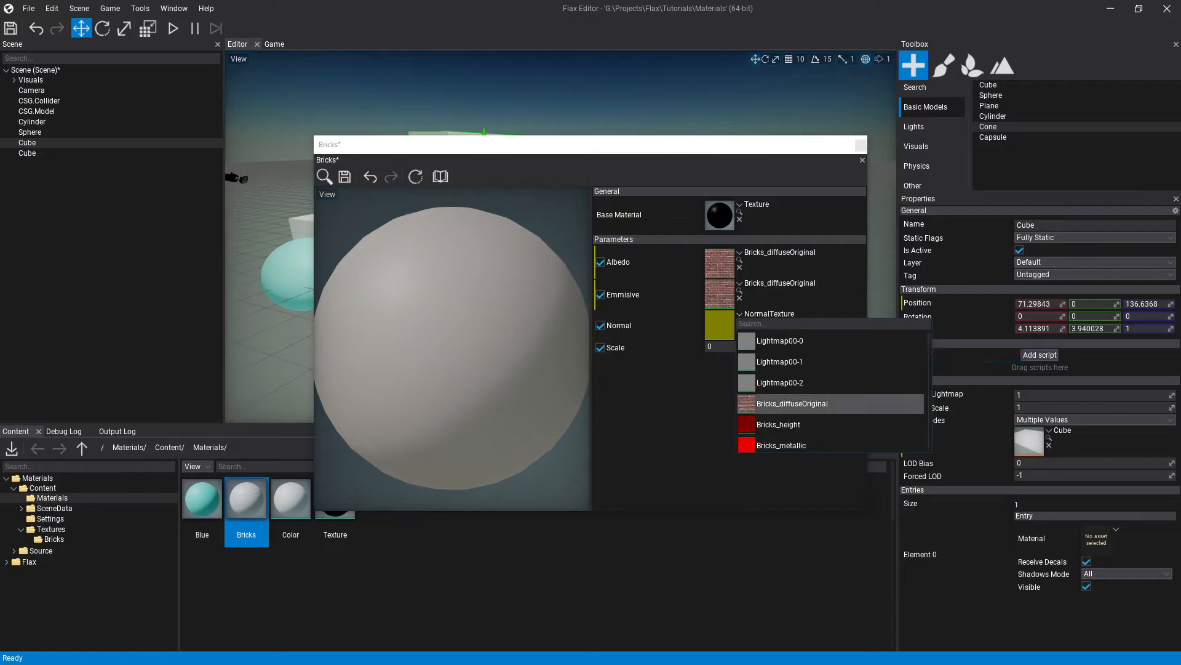
{"action": "left_click", "coordinate": [782, 409]}
- Try the Bricks instance's Scale parameter at 1 and 5
{"action": "left_click", "coordinate": [781, 346]}
{"action": "scroll", "coordinate": [452, 349], "scroll_direction": "down", "scroll_amount": 3}
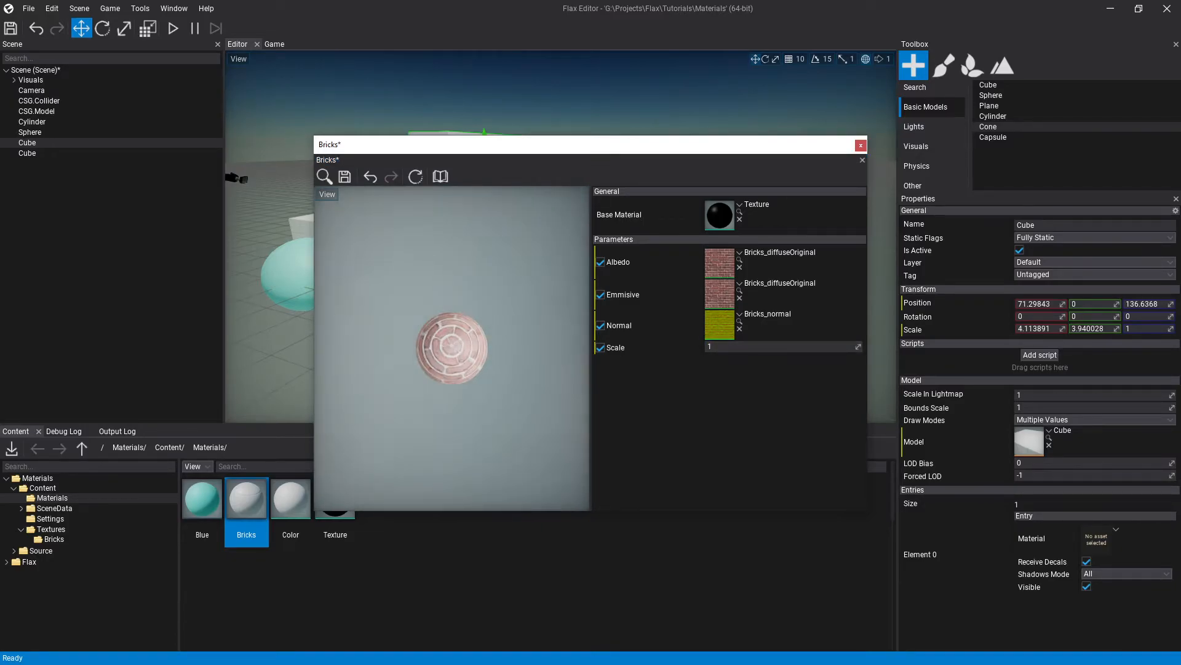
{"action": "type", "text": "5"}
{"action": "key", "text": "Return"}
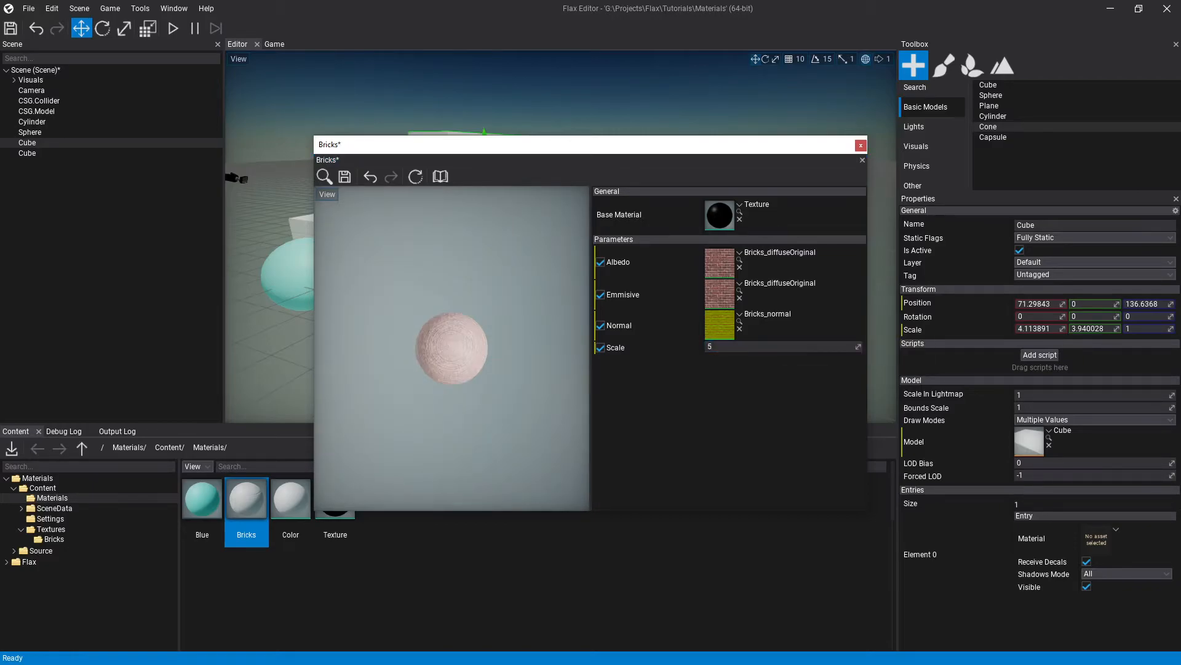
- Set the Scale parameter of Bricks to 2.5, and save and close the instance
{"action": "left_click", "coordinate": [709, 346]}
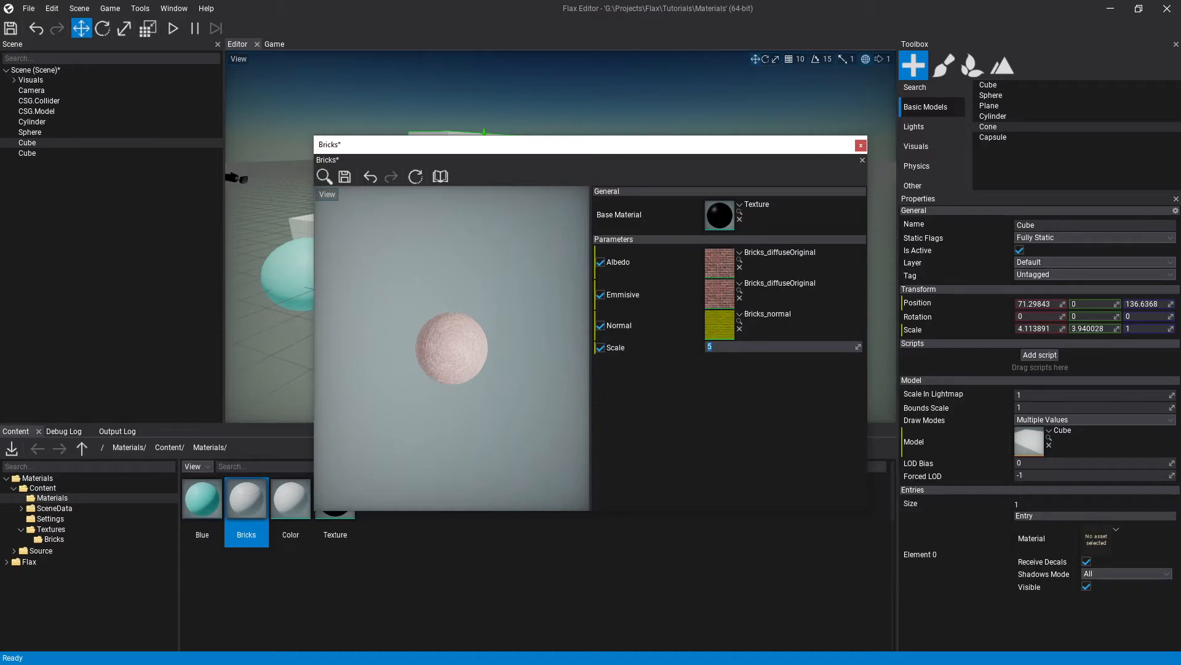
{"action": "left_click", "coordinate": [711, 347]}
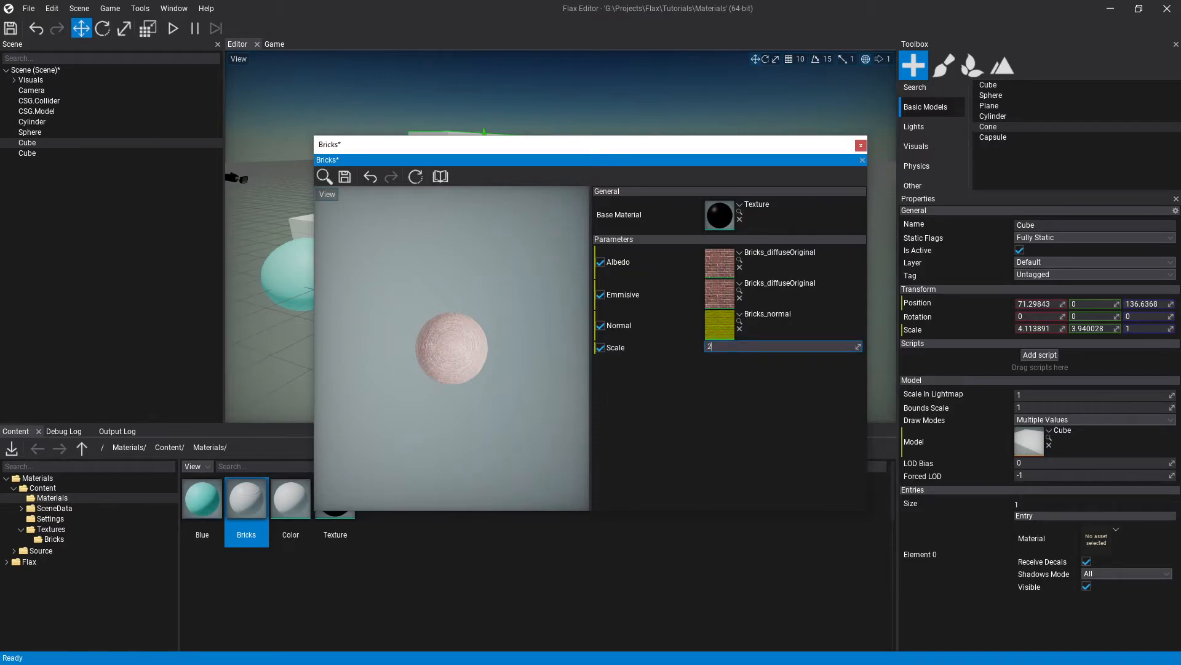
{"action": "type", "text": "2.5"}
{"action": "key", "text": "Return"}
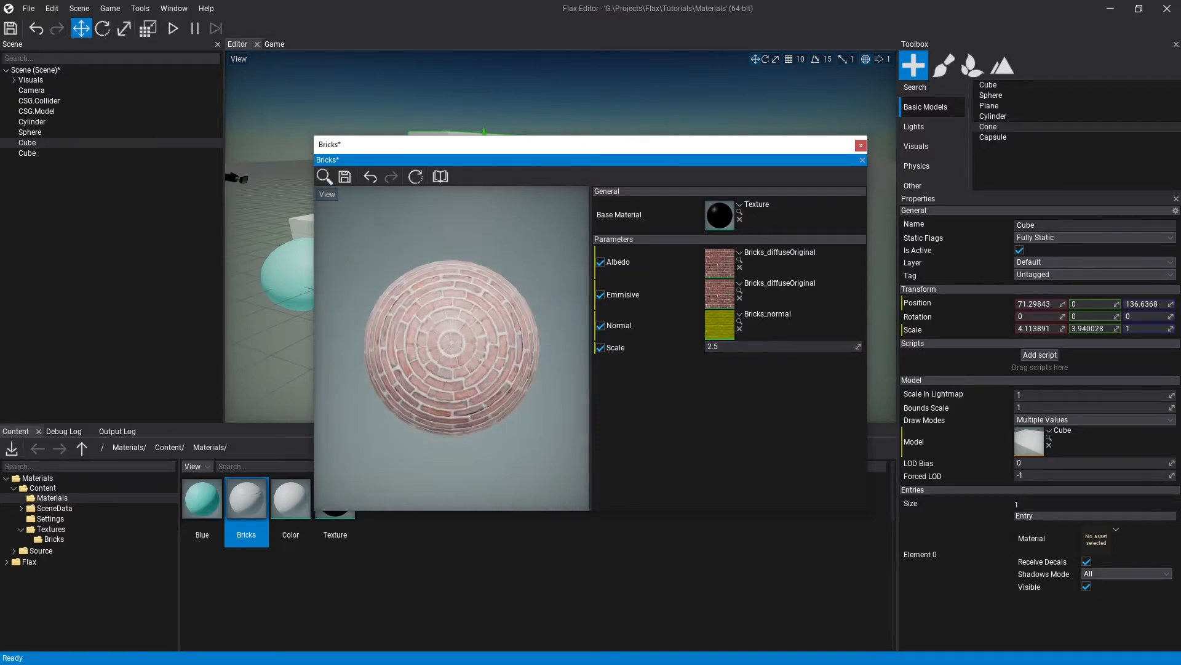
{"action": "right_click_drag", "start_coordinate": [451, 348], "coordinate": [451, 277]}
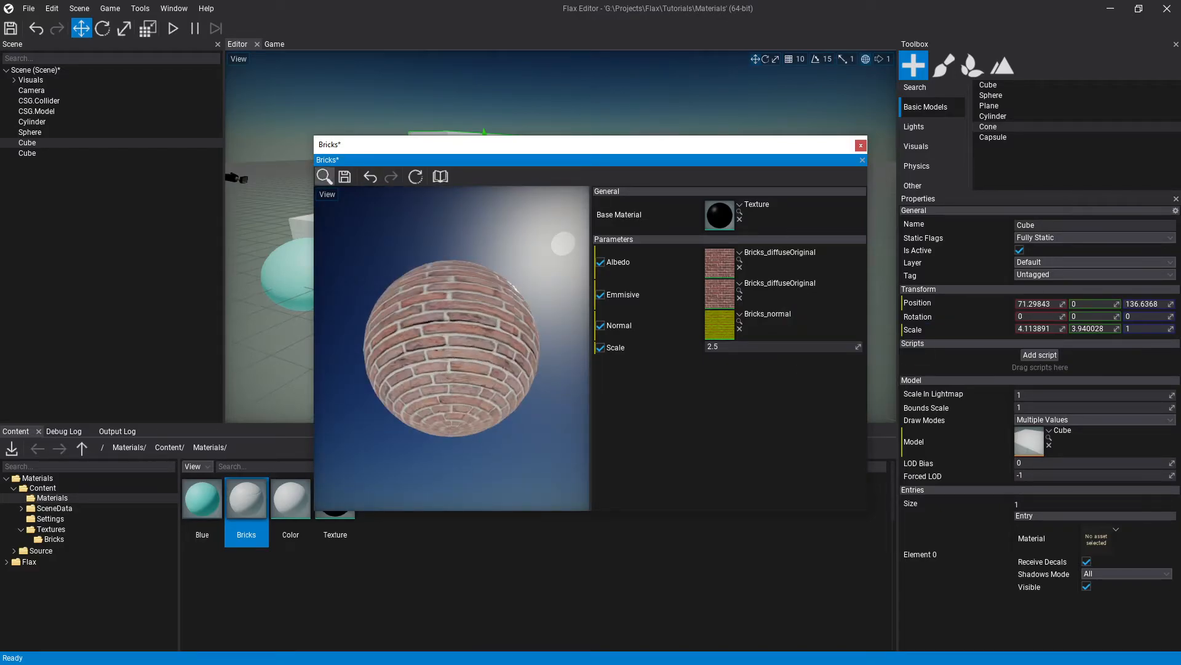
{"action": "left_click", "coordinate": [344, 176]}
{"action": "left_click", "coordinate": [860, 145]}
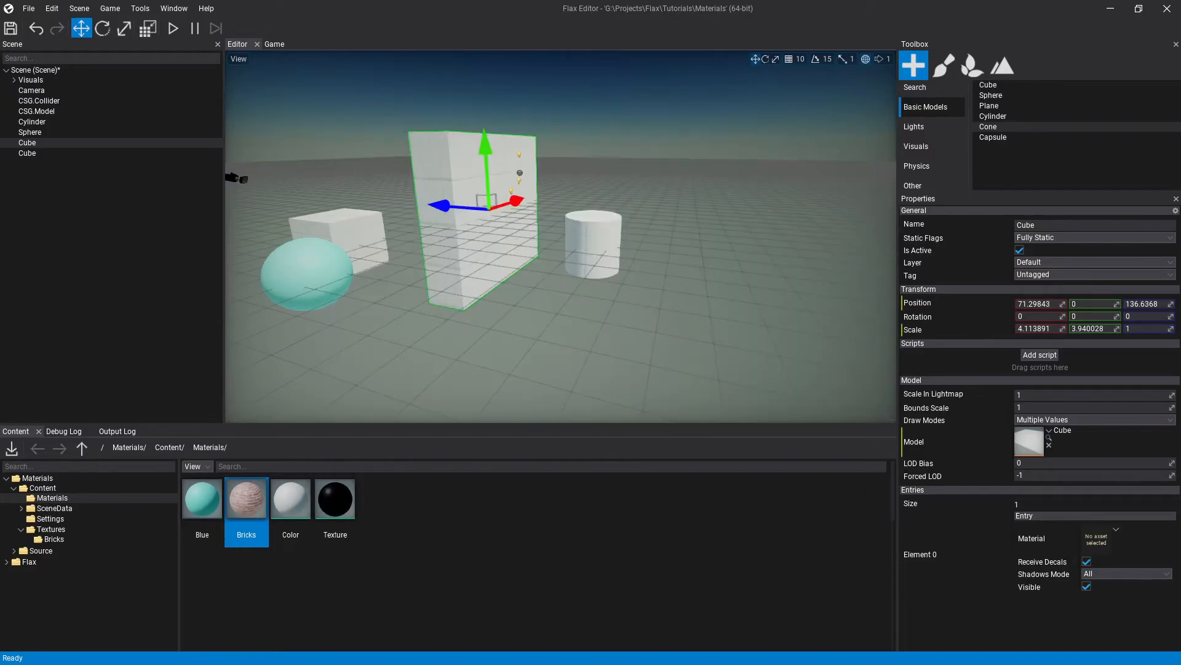
- Apply the Bricks material instance to the cylinder in the scene and inspect its surface up close
{"action": "left_click", "coordinate": [255, 503]}
{"action": "left_click_drag", "start_coordinate": [254, 503], "coordinate": [592, 245]}
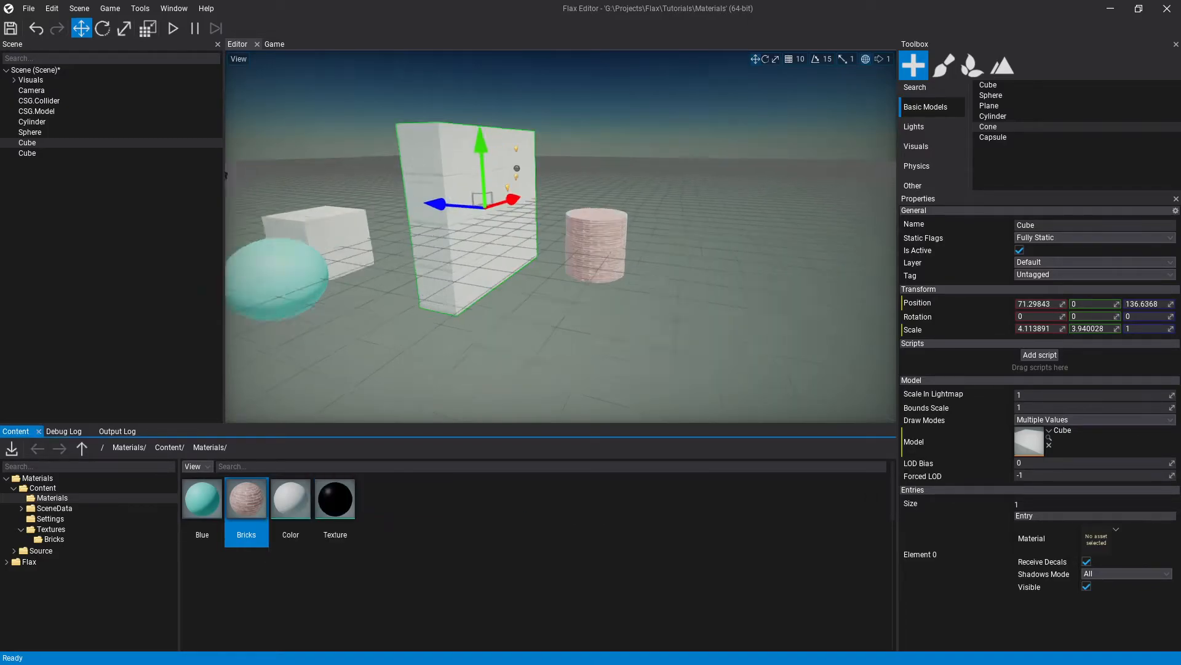
{"action": "scroll", "coordinate": [592, 245], "scroll_direction": "up", "scroll_amount": 5}
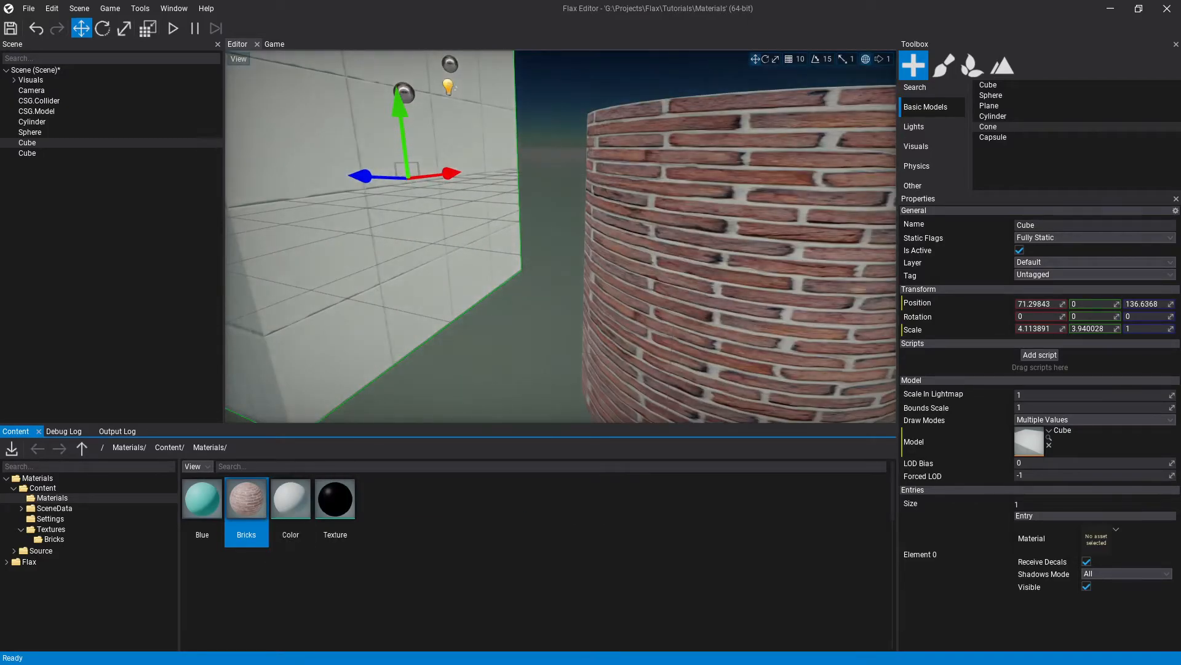
- Reopen the Bricks instance and toggle the Emmisive parameter on and off to compare the look, leaving it disabled
{"action": "double_click", "coordinate": [254, 506]}
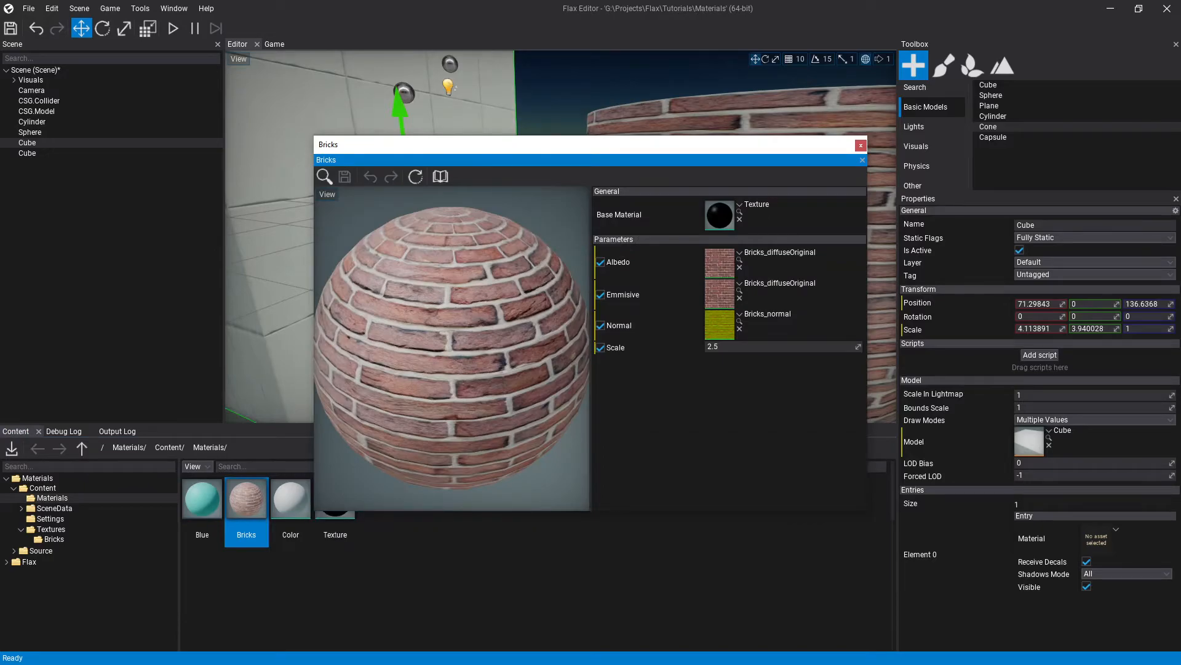
{"action": "scroll", "coordinate": [452, 348], "scroll_direction": "down", "scroll_amount": 3}
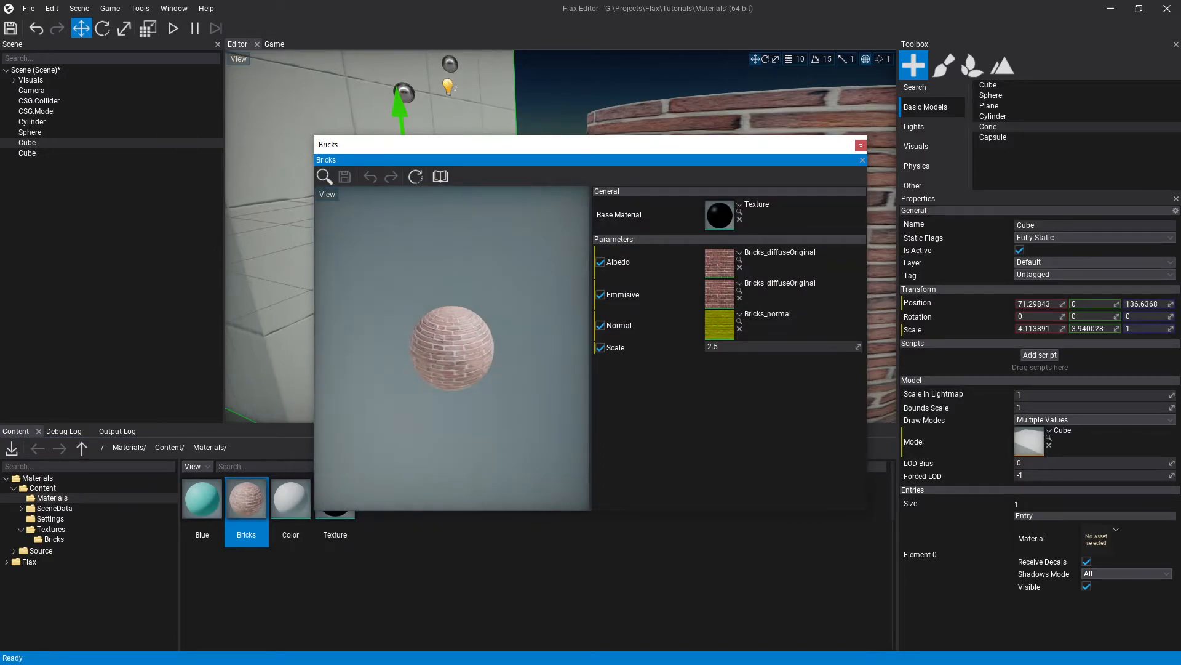
{"action": "left_click", "coordinate": [600, 294]}
{"action": "left_click", "coordinate": [600, 295]}
{"action": "left_click", "coordinate": [600, 294]}
{"action": "left_click", "coordinate": [600, 294]}
{"action": "left_click", "coordinate": [599, 295]}
{"action": "left_click", "coordinate": [600, 295]}
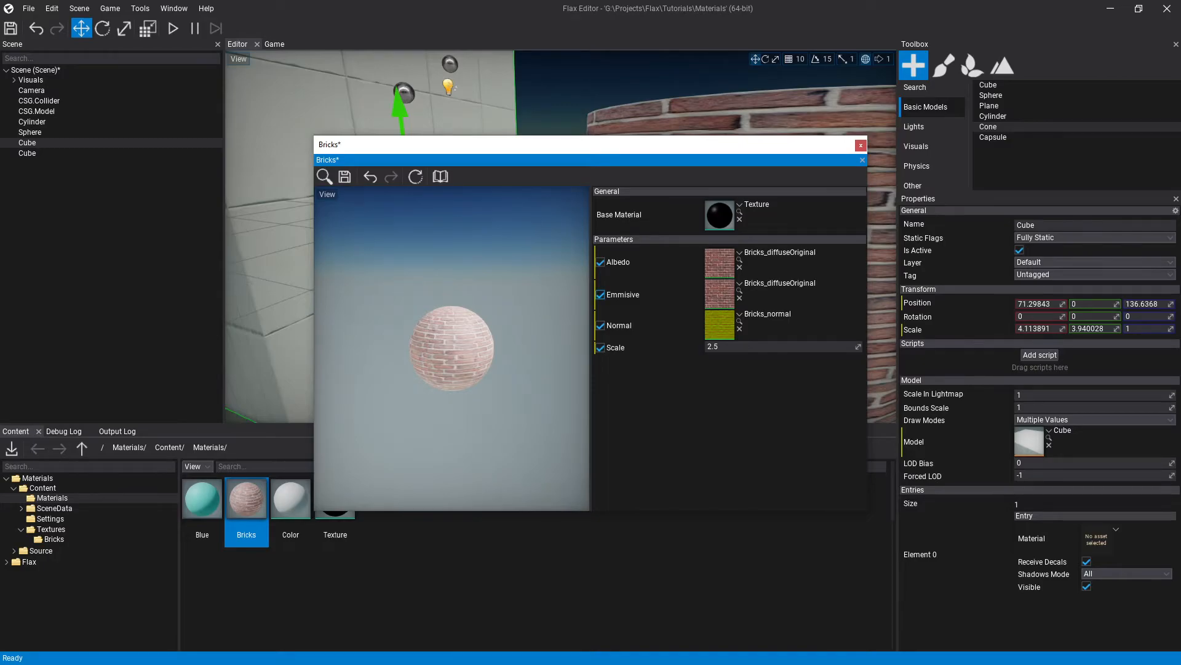
{"action": "left_click", "coordinate": [600, 294]}
{"action": "left_click", "coordinate": [600, 294]}
{"action": "left_click", "coordinate": [600, 295]}
{"action": "left_click", "coordinate": [600, 295]}
{"action": "left_click", "coordinate": [600, 295]}
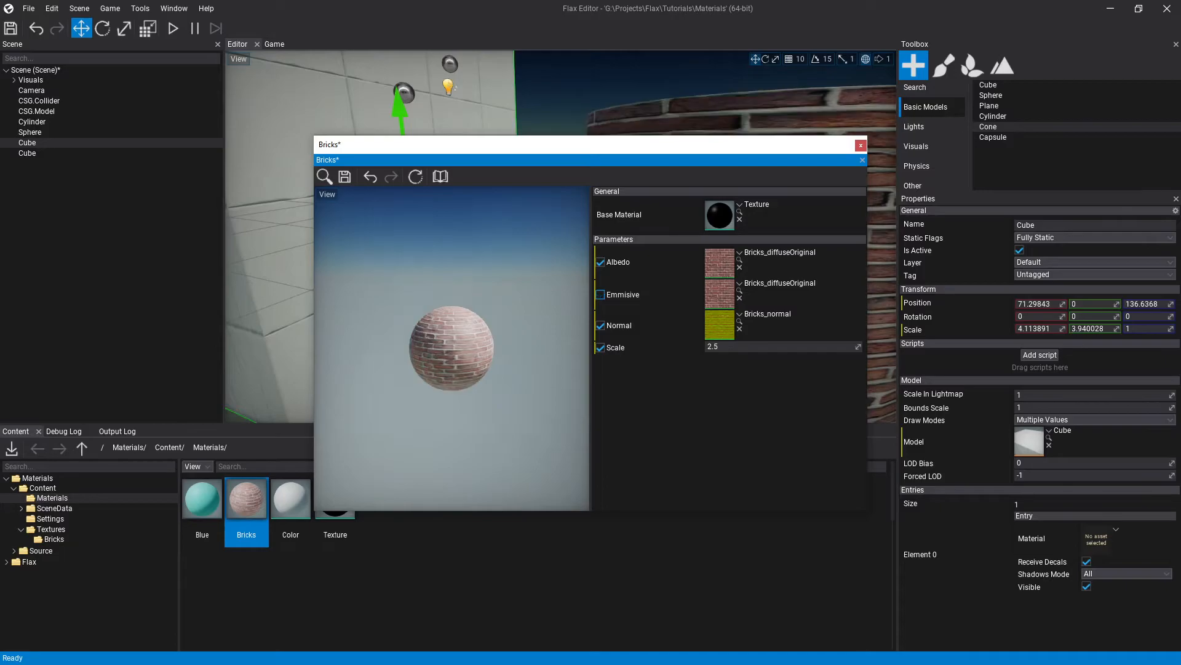
- Re-enable the Emmisive parameter of the Bricks instance and close its editor
{"action": "left_click", "coordinate": [600, 295]}
{"action": "left_click", "coordinate": [861, 145]}
{"action": "left_click", "coordinate": [589, 381]}
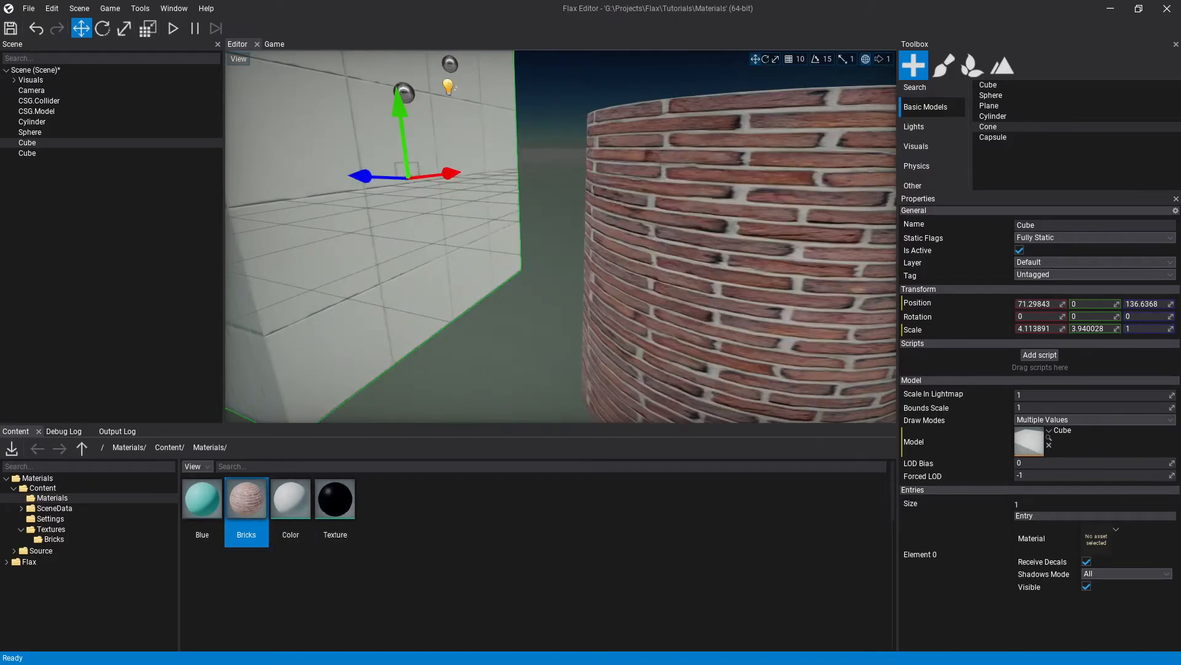
- Open the Texture material for editing and inspect the connections into its Material node
{"action": "double_click", "coordinate": [335, 499]}
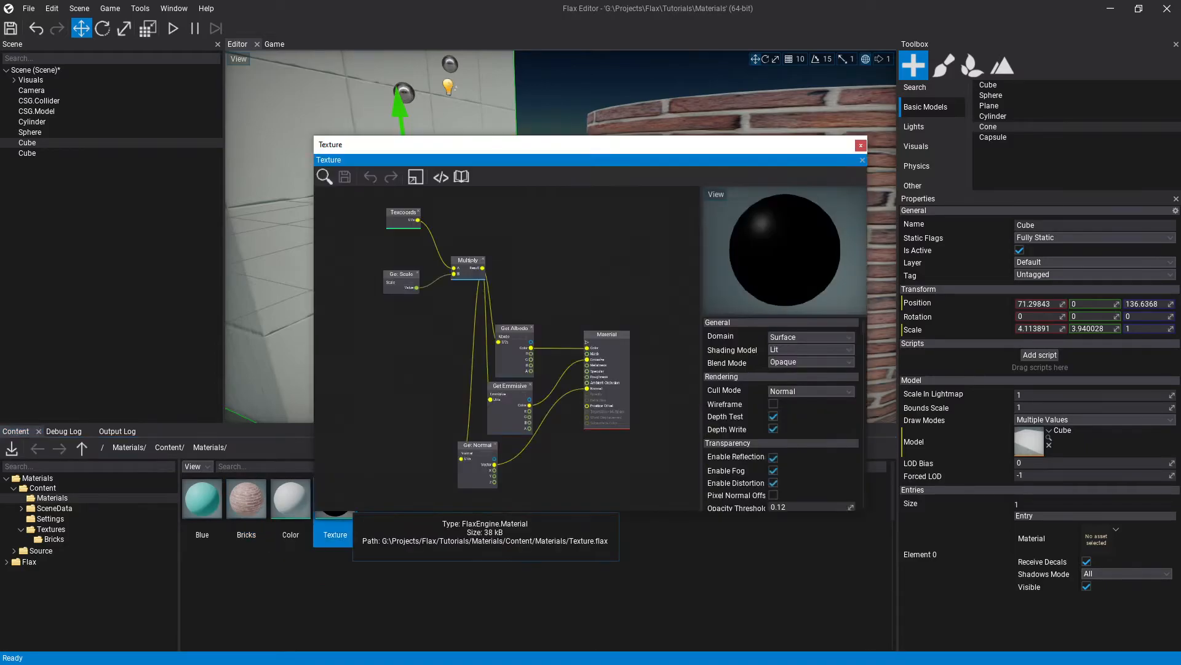
{"action": "scroll", "coordinate": [506, 348], "scroll_direction": "up", "scroll_amount": 5}
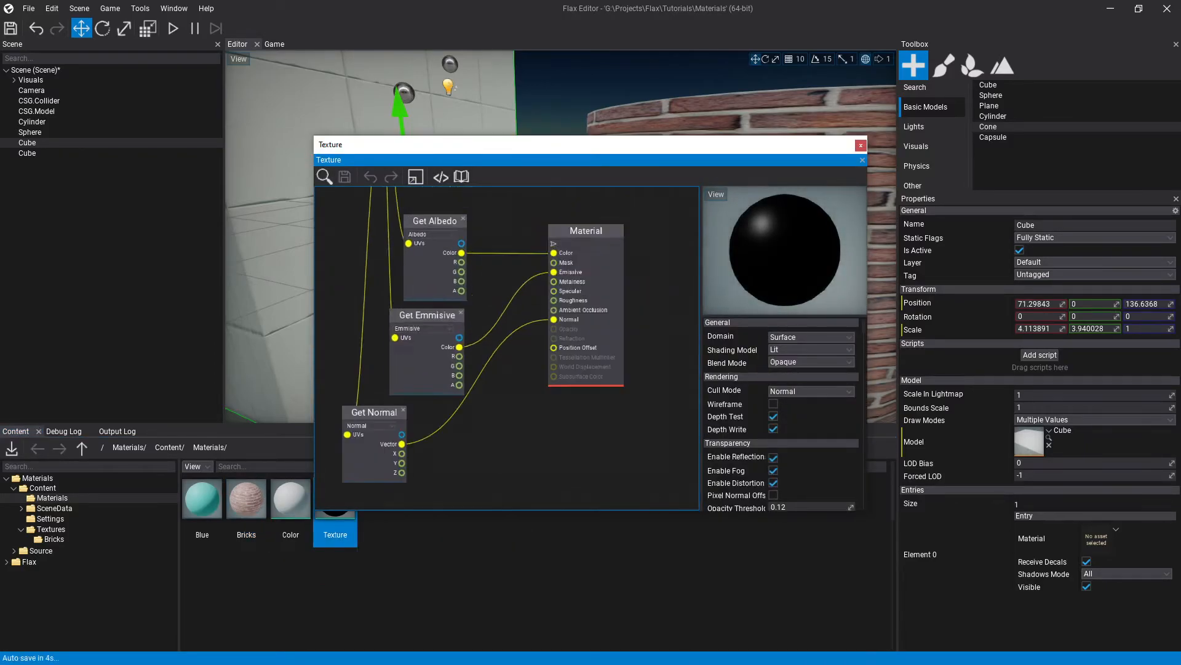
{"action": "right_click_drag", "start_coordinate": [472, 295], "coordinate": [466, 306]}
{"action": "scroll", "coordinate": [492, 344], "scroll_direction": "up", "scroll_amount": 1}
{"action": "right_click", "coordinate": [463, 322]}
{"action": "right_click_drag", "start_coordinate": [425, 395], "coordinate": [438, 498]}
{"action": "left_click", "coordinate": [523, 301]}
{"action": "scroll", "coordinate": [523, 344], "scroll_direction": "up", "scroll_amount": 2}
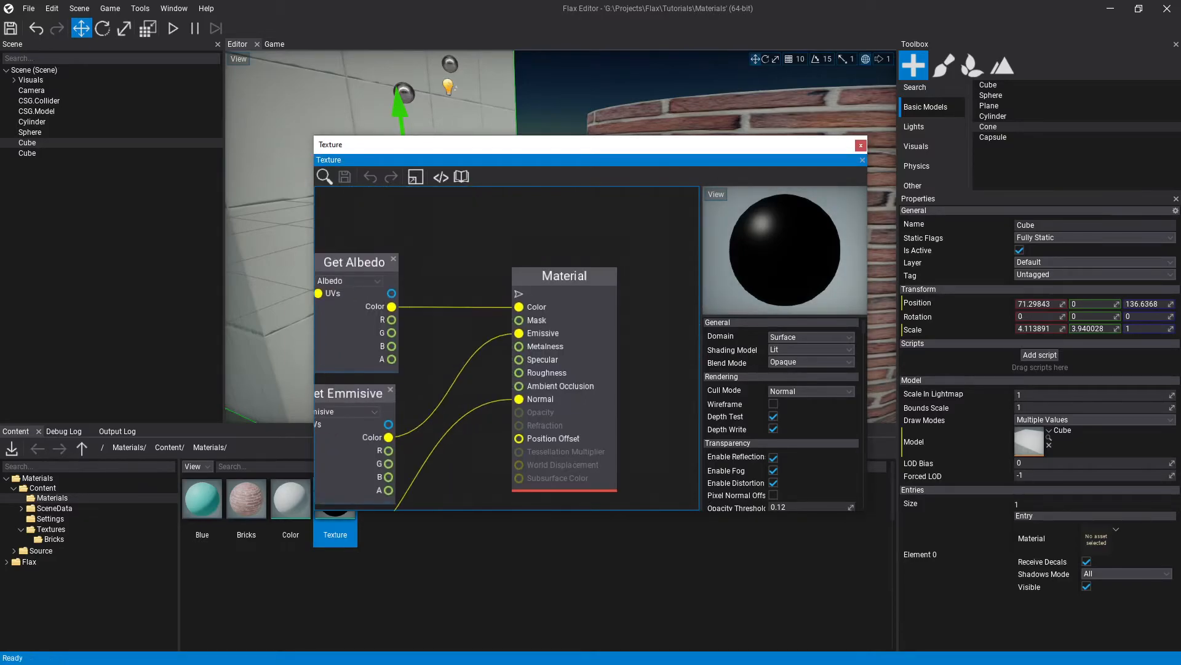
- Add a Float parameter named Emmisive multiplier to the Texture material
{"action": "scroll", "coordinate": [782, 412], "scroll_direction": "down", "scroll_amount": 5}
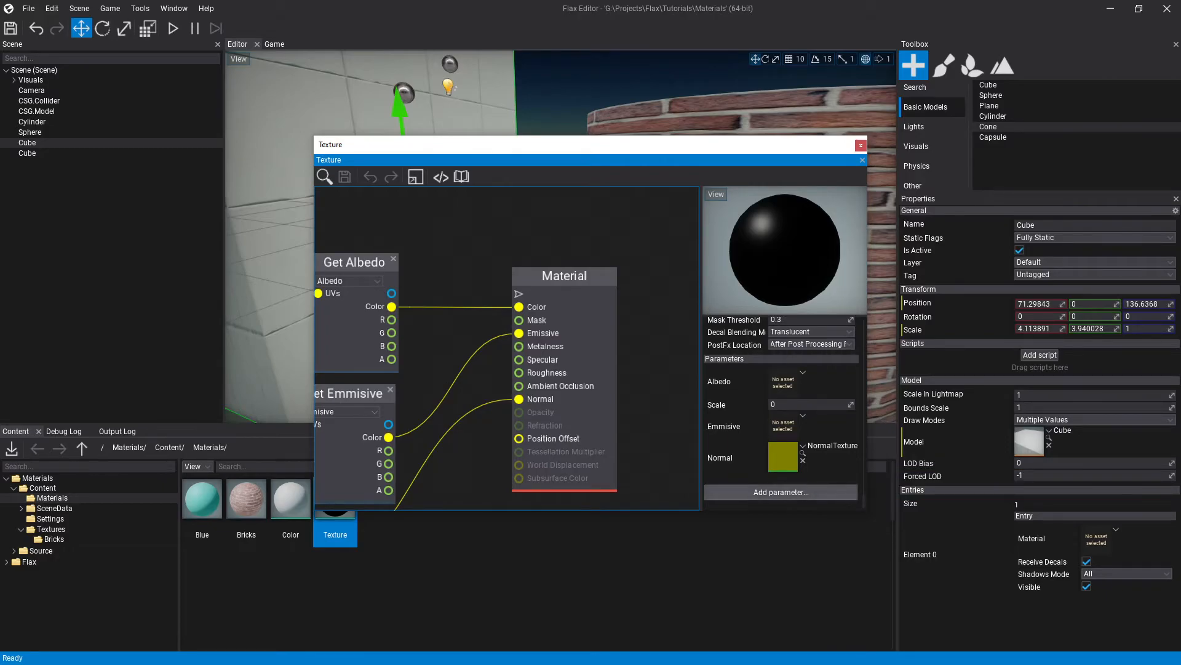
{"action": "left_click", "coordinate": [781, 491]}
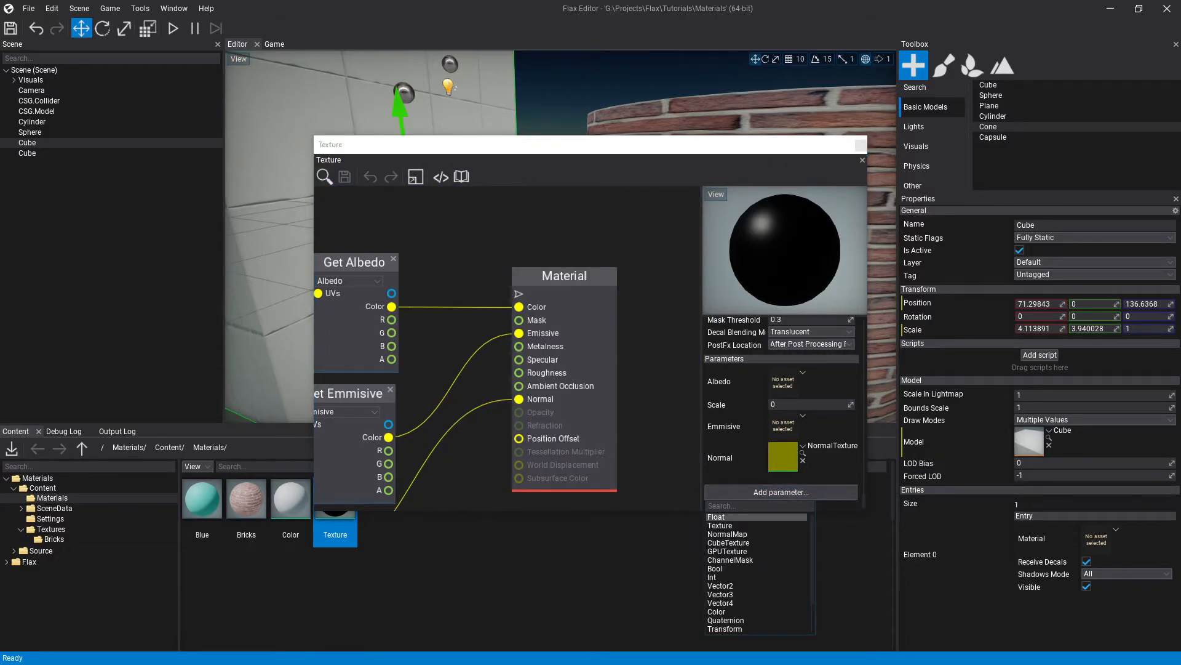
{"action": "left_click", "coordinate": [756, 516]}
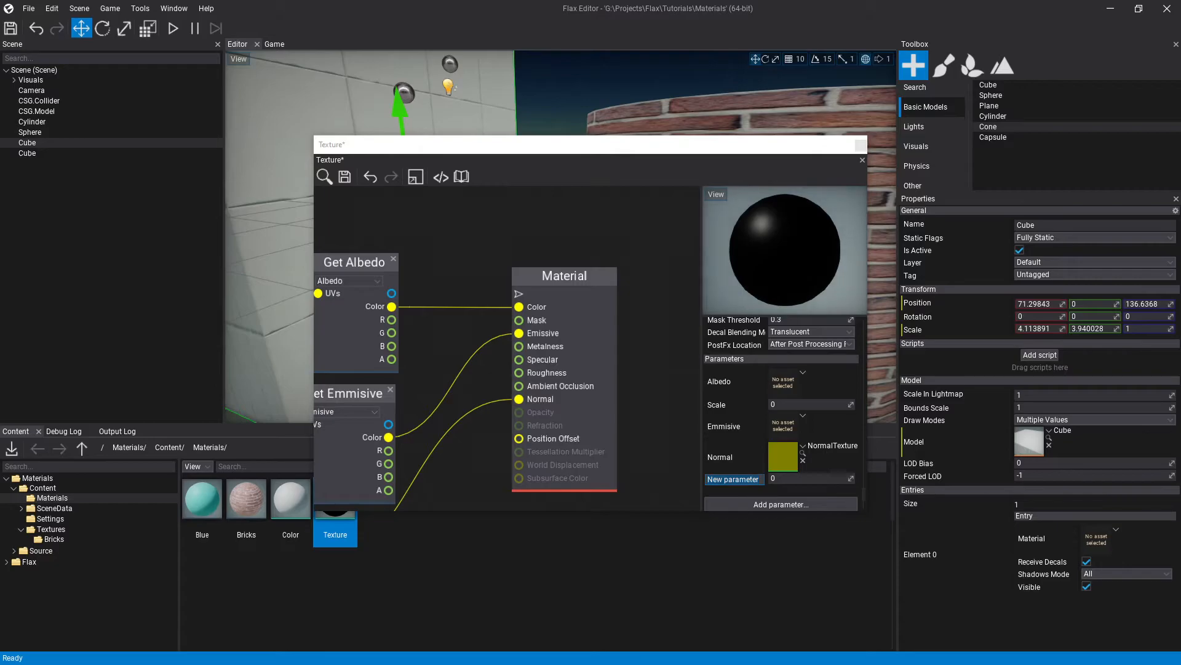
{"action": "key", "text": "BackSpace"}
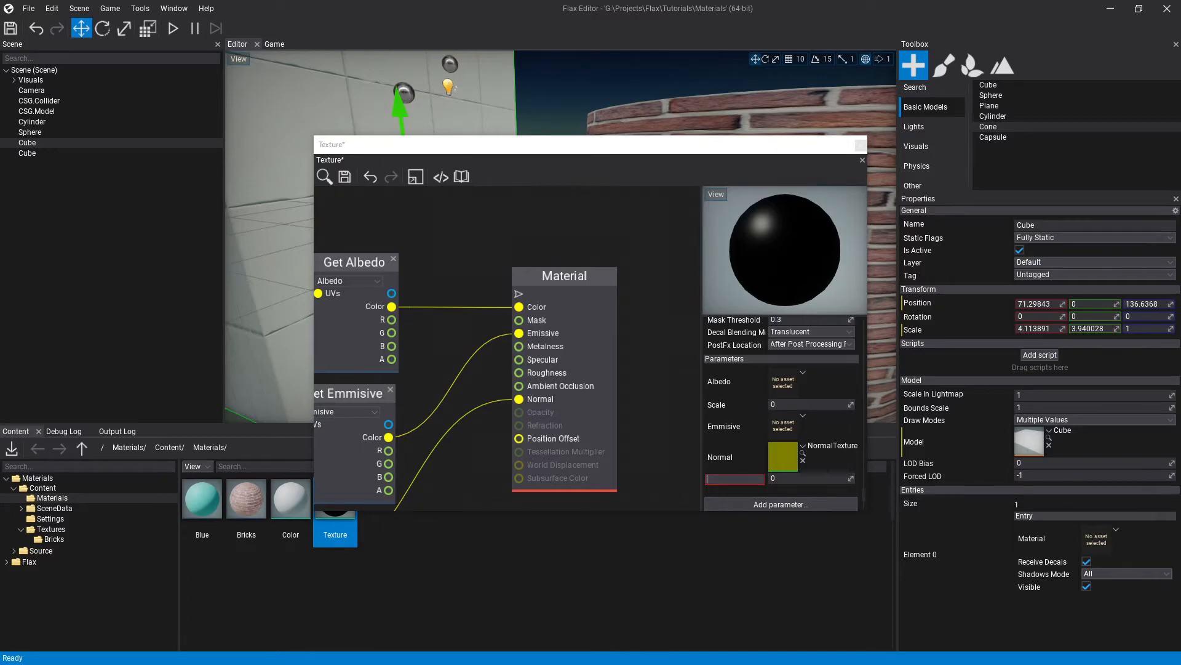
{"action": "type", "text": "Albedo"}
{"action": "key", "text": "BackSpace"}
{"action": "key", "text": "BackSpace"}
{"action": "key", "text": "BackSpace"}
{"action": "key", "text": "BackSpace"}
{"action": "key", "text": "BackSpace"}
{"action": "key", "text": "BackSpace"}
{"action": "type", "text": "Emmisive multiplier"}
{"action": "key", "text": "Return"}
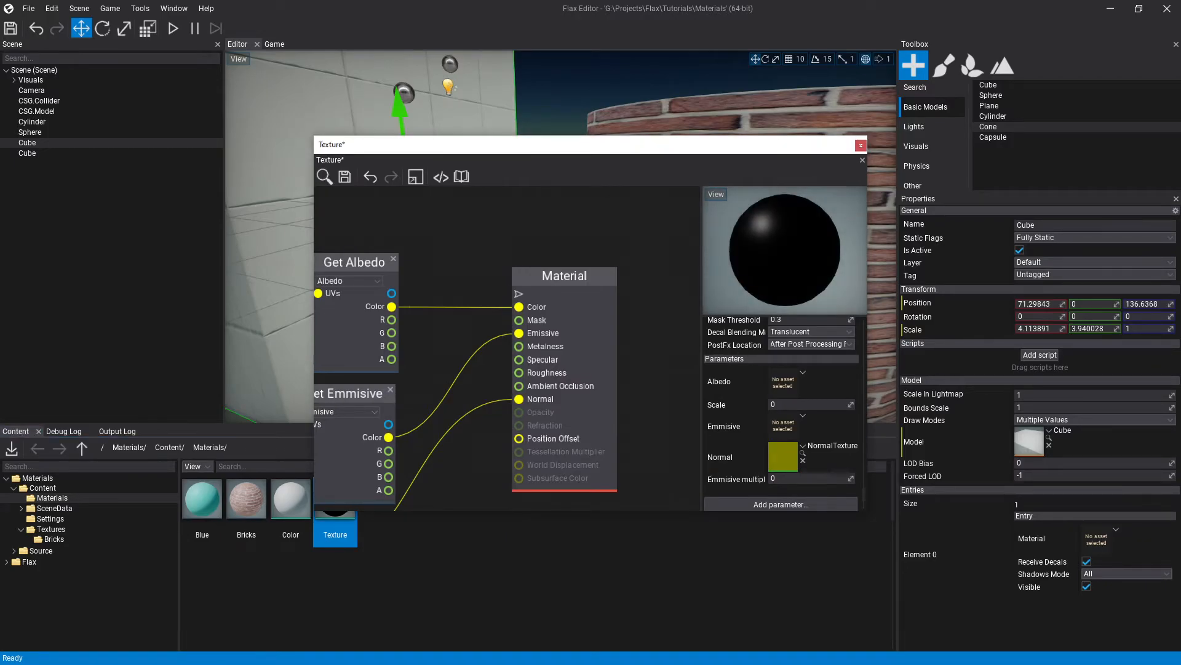
- Place the Emmisive multiplier parameter and a Multiply node in the graph, feeding Get Emmisive's Color into A and the multiplier into B
{"action": "left_click_drag", "start_coordinate": [736, 478], "coordinate": [435, 458]}
{"action": "right_click_drag", "start_coordinate": [432, 427], "coordinate": [434, 391]}
{"action": "right_click", "coordinate": [433, 391]}
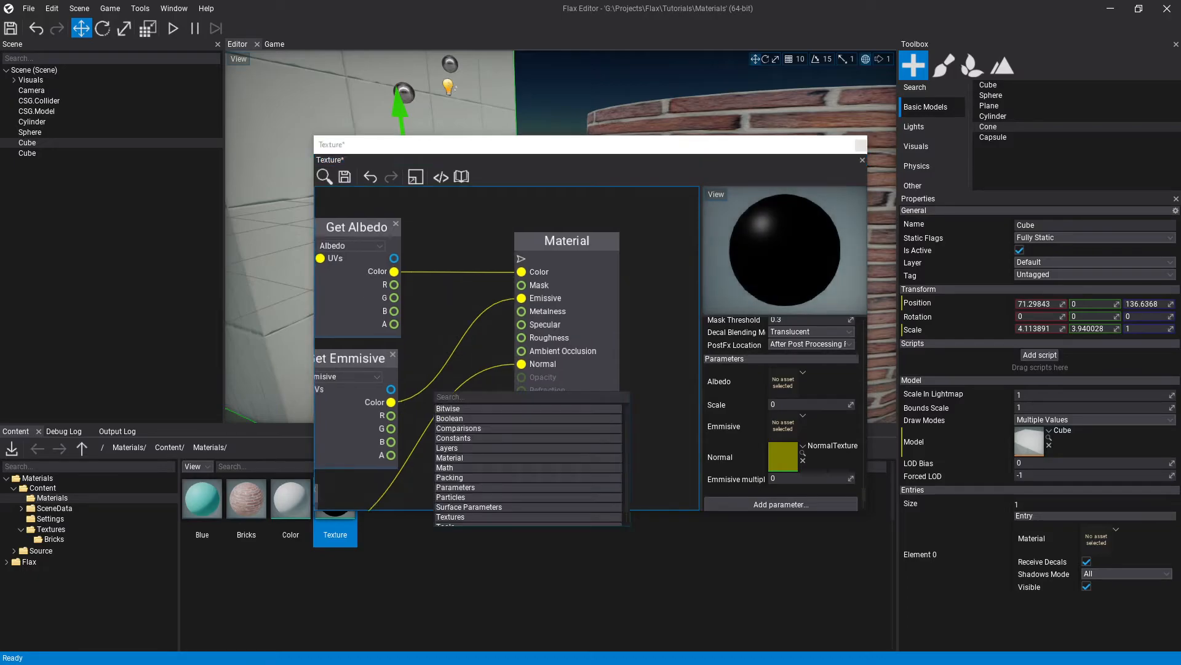
{"action": "type", "text": "mul"}
{"action": "left_click", "coordinate": [449, 418]}
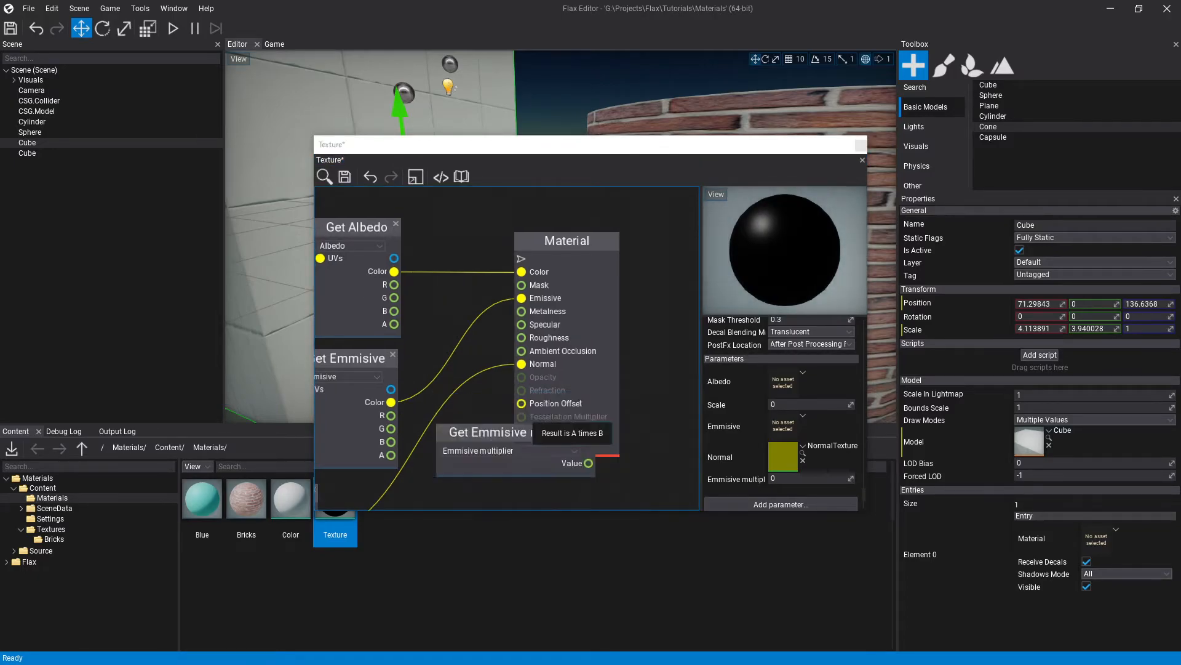
{"action": "left_click_drag", "start_coordinate": [391, 402], "coordinate": [438, 414]}
{"action": "left_click_drag", "start_coordinate": [548, 432], "coordinate": [437, 427]}
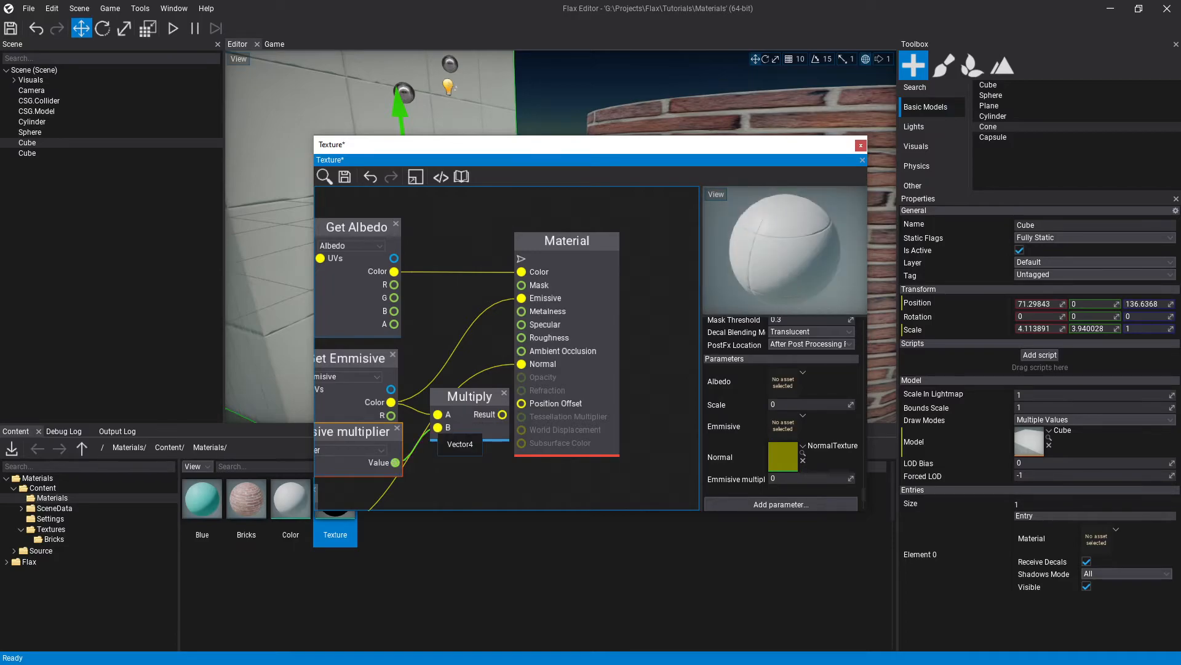
- Connect the Multiply node's Result to the Emissive input of the Material node
{"action": "scroll", "coordinate": [514, 337], "scroll_direction": "down", "scroll_amount": 1}
{"action": "scroll", "coordinate": [506, 349], "scroll_direction": "down", "scroll_amount": 1}
{"action": "left_click_drag", "start_coordinate": [476, 387], "coordinate": [511, 311]}
{"action": "left_click_drag", "start_coordinate": [462, 354], "coordinate": [518, 307]}
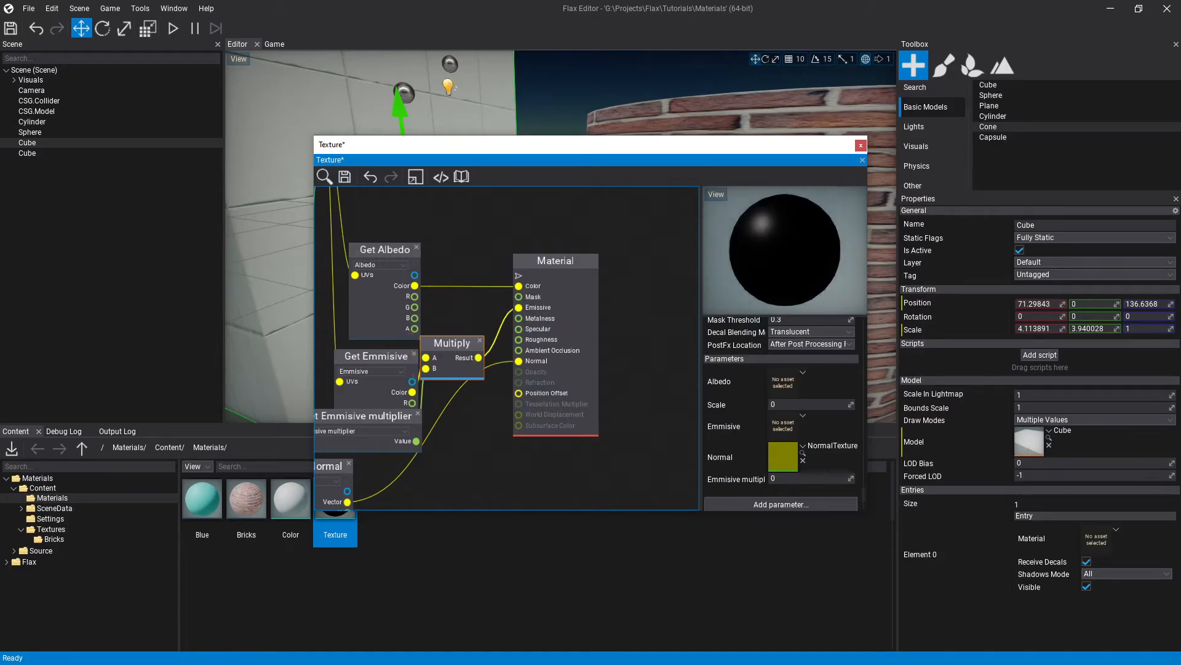
- Rearrange the Get Emmisive multiplier and Multiply nodes so they no longer overlap the neighbouring nodes
{"action": "scroll", "coordinate": [505, 345], "scroll_direction": "down", "scroll_amount": 2}
{"action": "right_click_drag", "start_coordinate": [507, 348], "coordinate": [507, 318]}
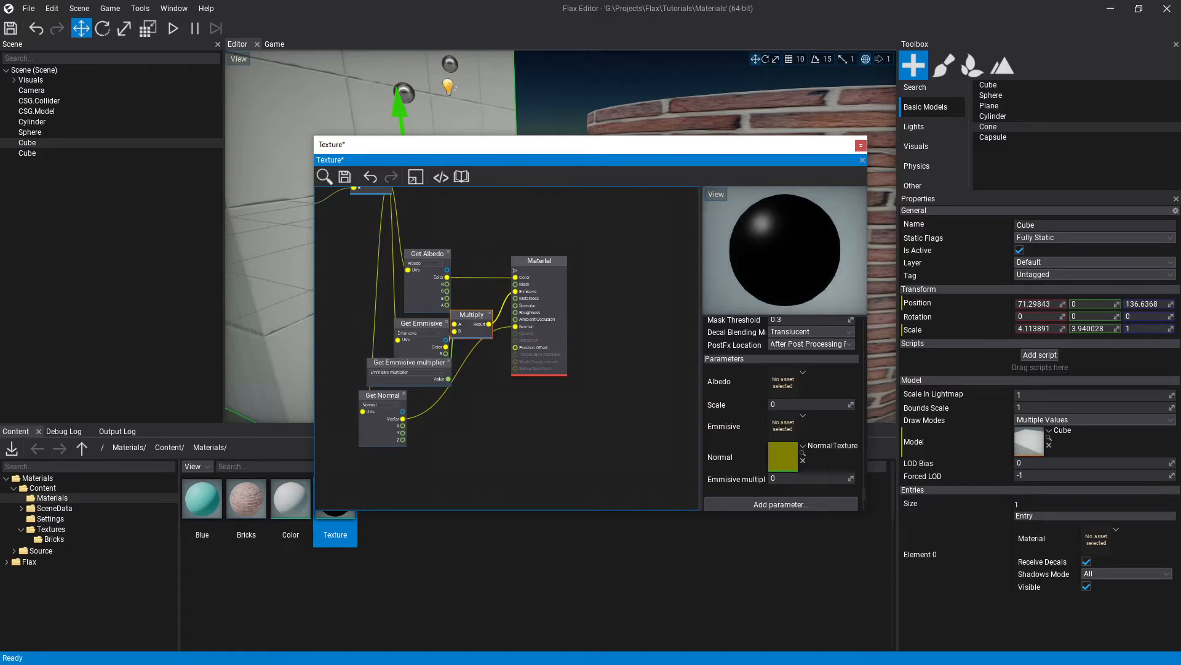
{"action": "scroll", "coordinate": [506, 349], "scroll_direction": "up", "scroll_amount": 2}
{"action": "left_click_drag", "start_coordinate": [369, 371], "coordinate": [460, 439]}
{"action": "left_click_drag", "start_coordinate": [453, 297], "coordinate": [473, 355]}
{"action": "scroll", "coordinate": [473, 355], "scroll_direction": "down", "scroll_amount": 1}
{"action": "right_click_drag", "start_coordinate": [473, 354], "coordinate": [582, 249]}
- Paste a copy of the Multiply node and place it below the Get Emmisive multiplier node
{"action": "right_click", "coordinate": [581, 248]}
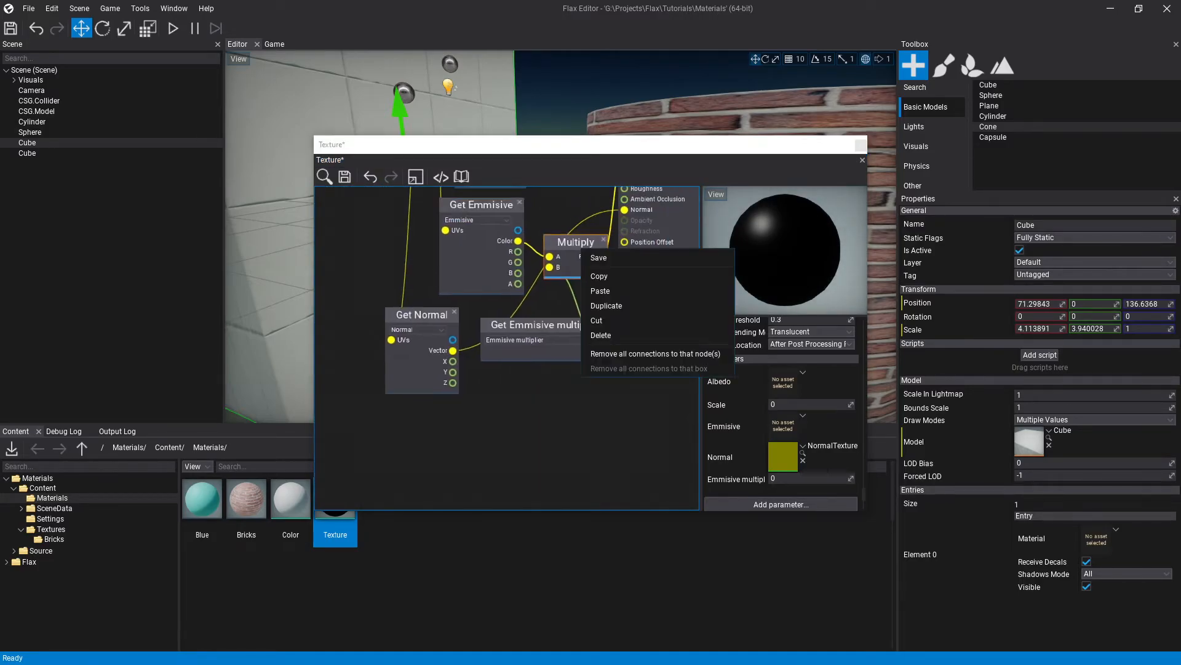
{"action": "key", "text": "Escape"}
{"action": "scroll", "coordinate": [507, 347], "scroll_direction": "down", "scroll_amount": 5}
{"action": "right_click_drag", "start_coordinate": [507, 348], "coordinate": [494, 339]}
{"action": "key", "text": "ctrl+v"}
{"action": "left_click_drag", "start_coordinate": [544, 416], "coordinate": [531, 384]}
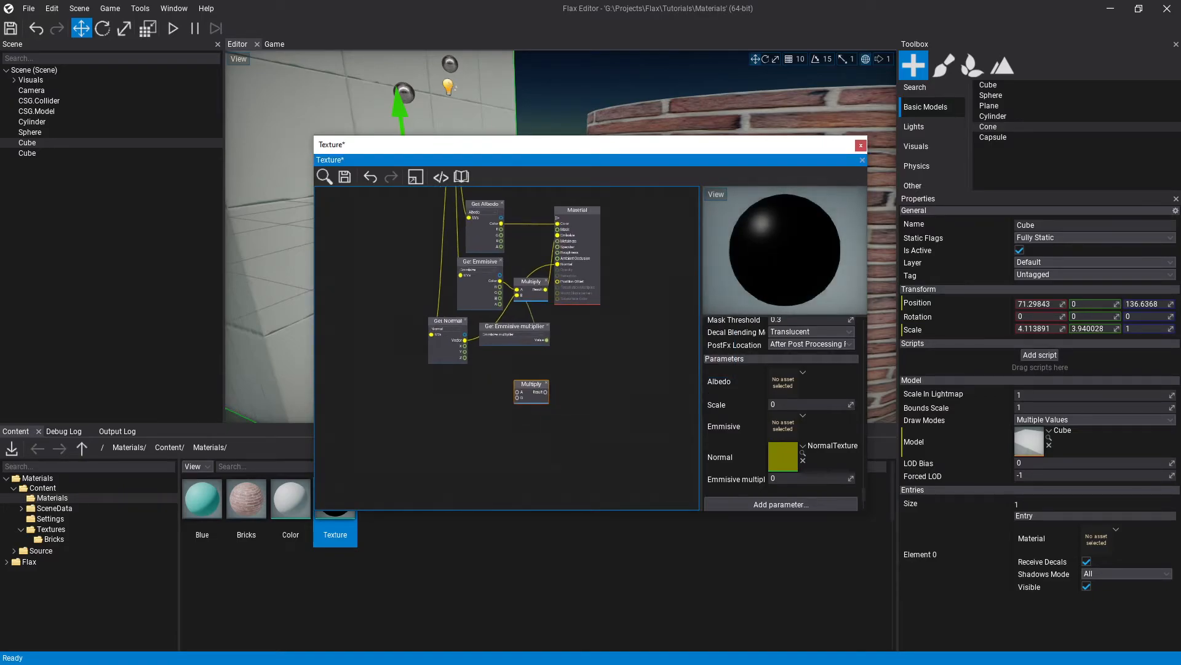
{"action": "scroll", "coordinate": [531, 384], "scroll_direction": "up", "scroll_amount": 5}
{"action": "left_click", "coordinate": [780, 504]}
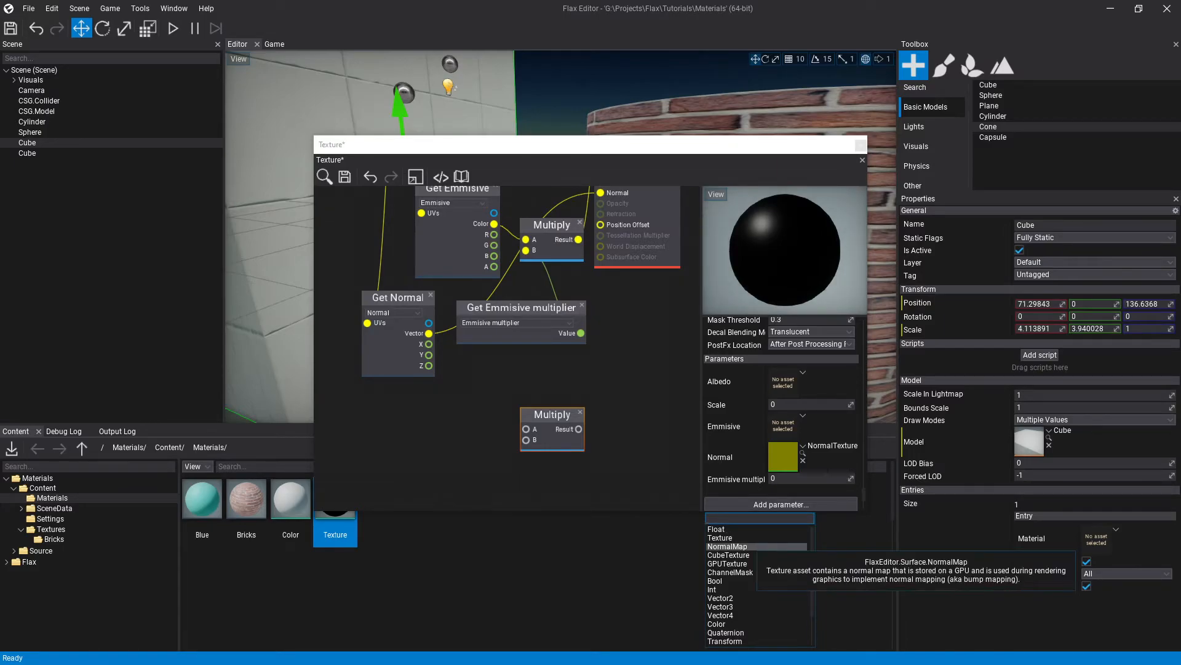
{"action": "left_click", "coordinate": [728, 546]}
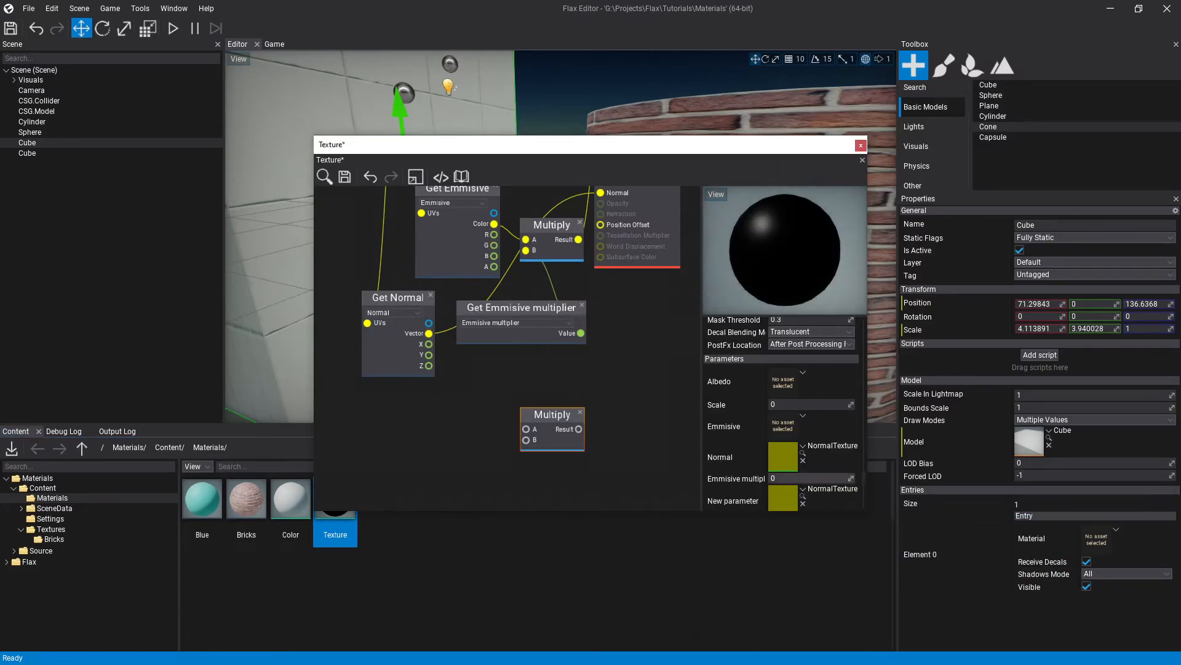
{"action": "scroll", "coordinate": [802, 499], "scroll_direction": "down", "scroll_amount": 2}
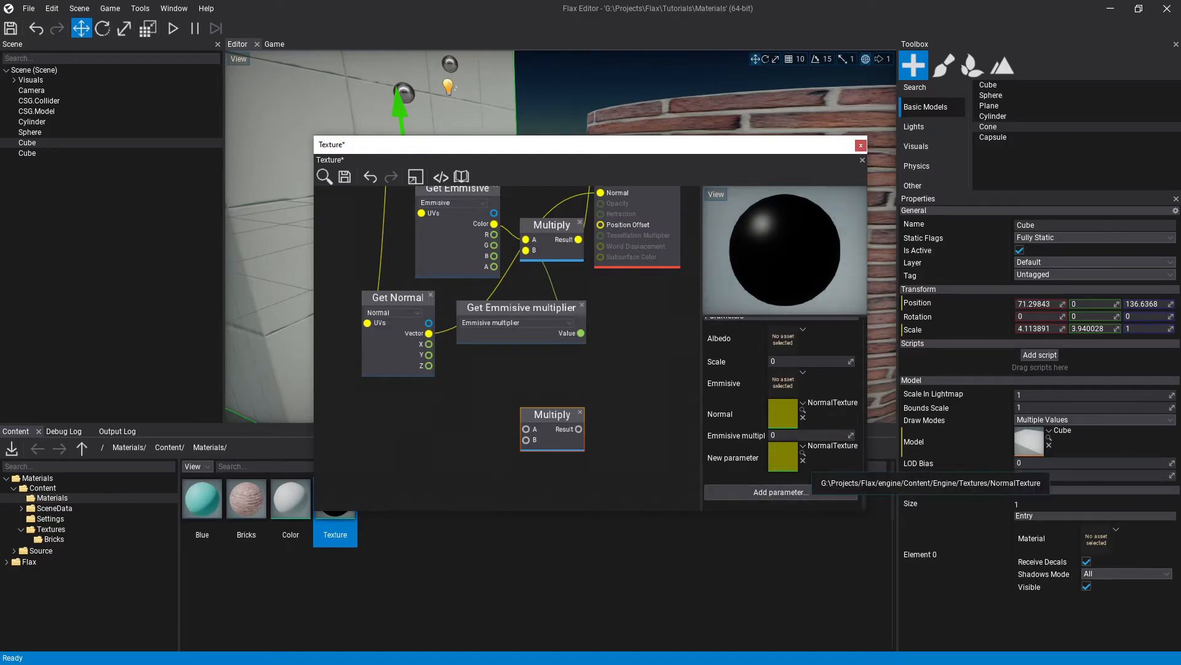
{"action": "right_click", "coordinate": [726, 464]}
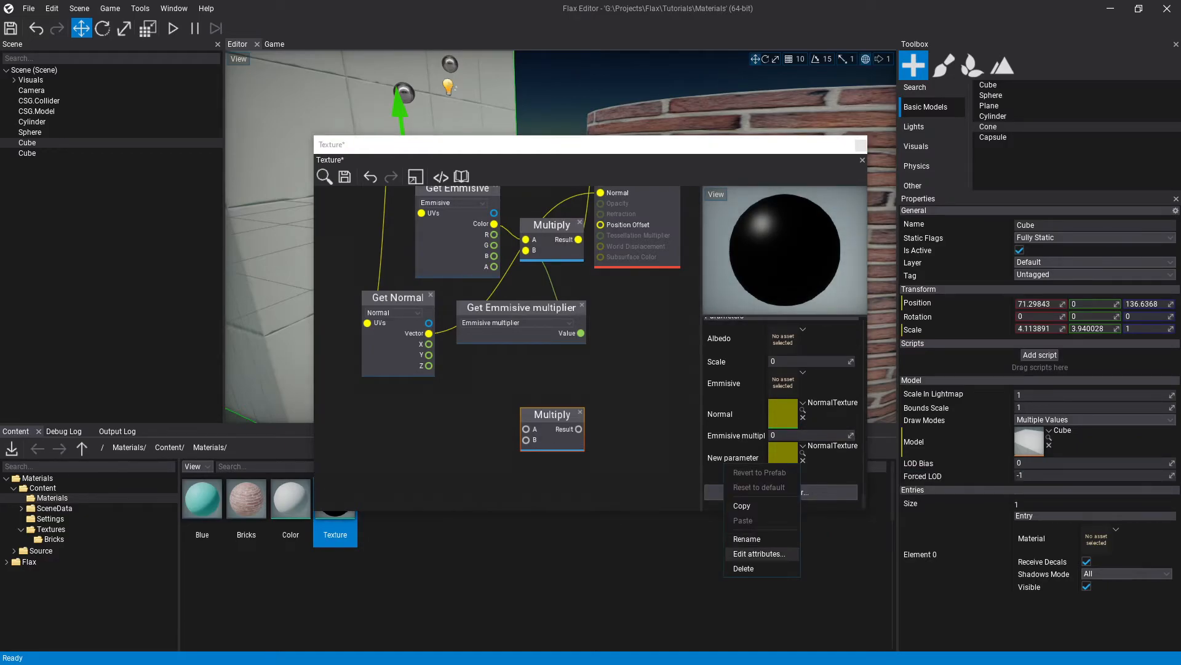
{"action": "left_click", "coordinate": [743, 568]}
- Add a Float parameter named Normal multiplier to the Texture material
{"action": "left_click", "coordinate": [781, 491]}
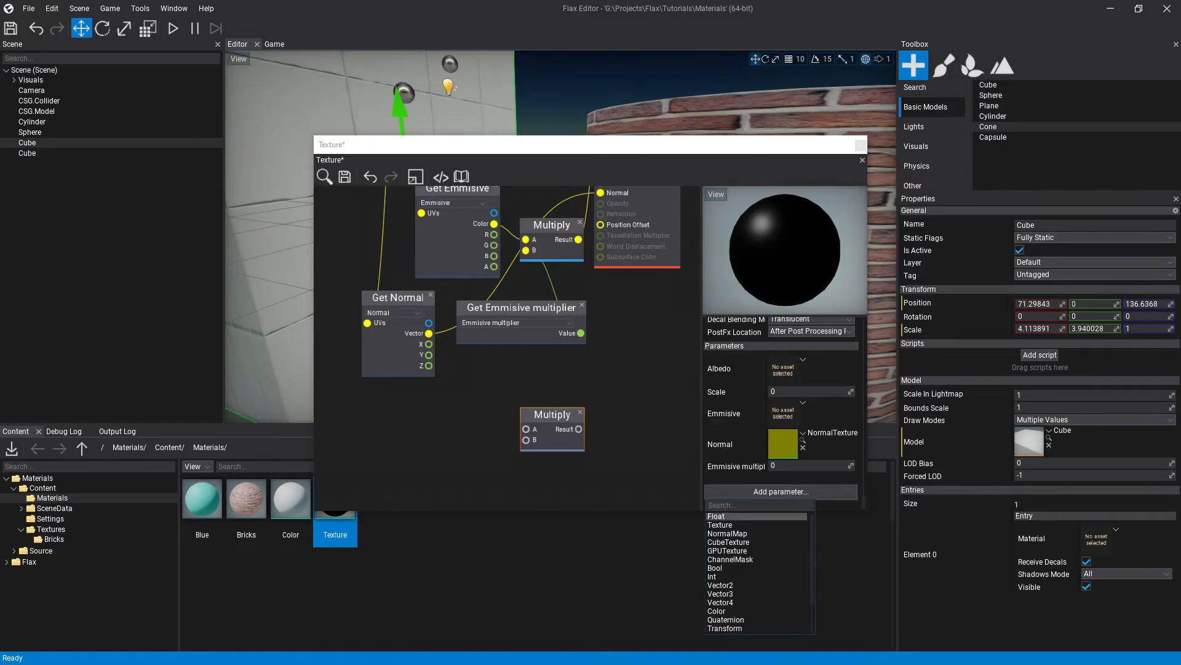
{"action": "left_click", "coordinate": [726, 516]}
{"action": "double_click", "coordinate": [733, 478]}
{"action": "key", "text": "BackSpace"}
{"action": "type", "text": "Normal mu"}
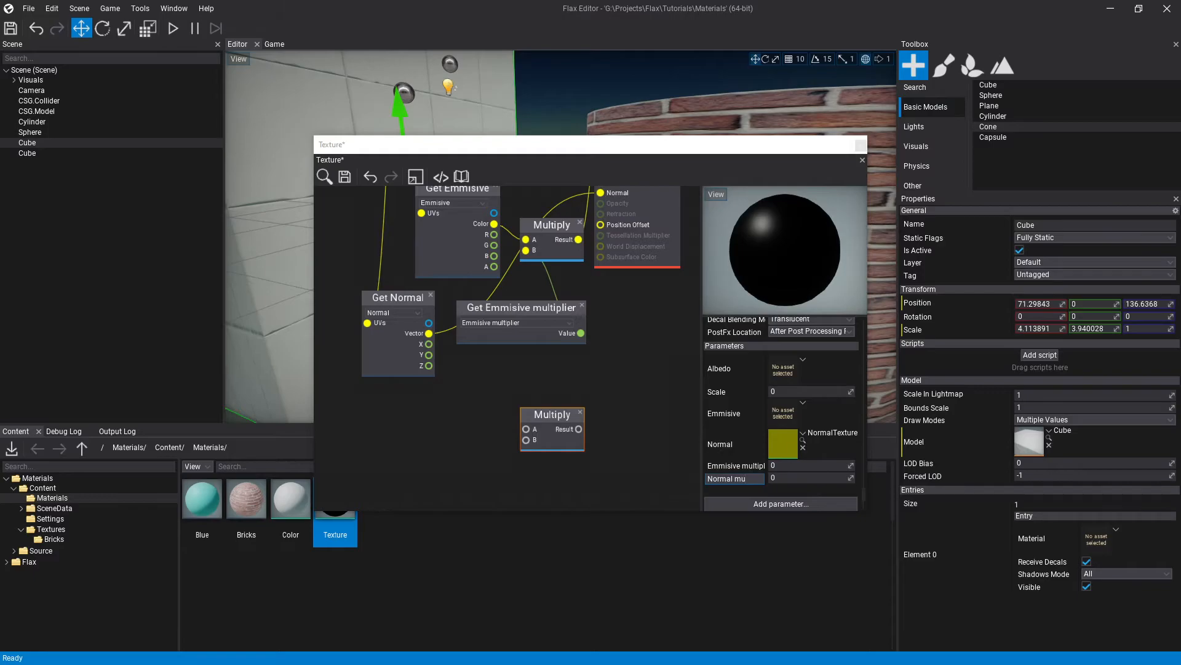
{"action": "type", "text": "ltiplier"}
{"action": "key", "text": "Return"}
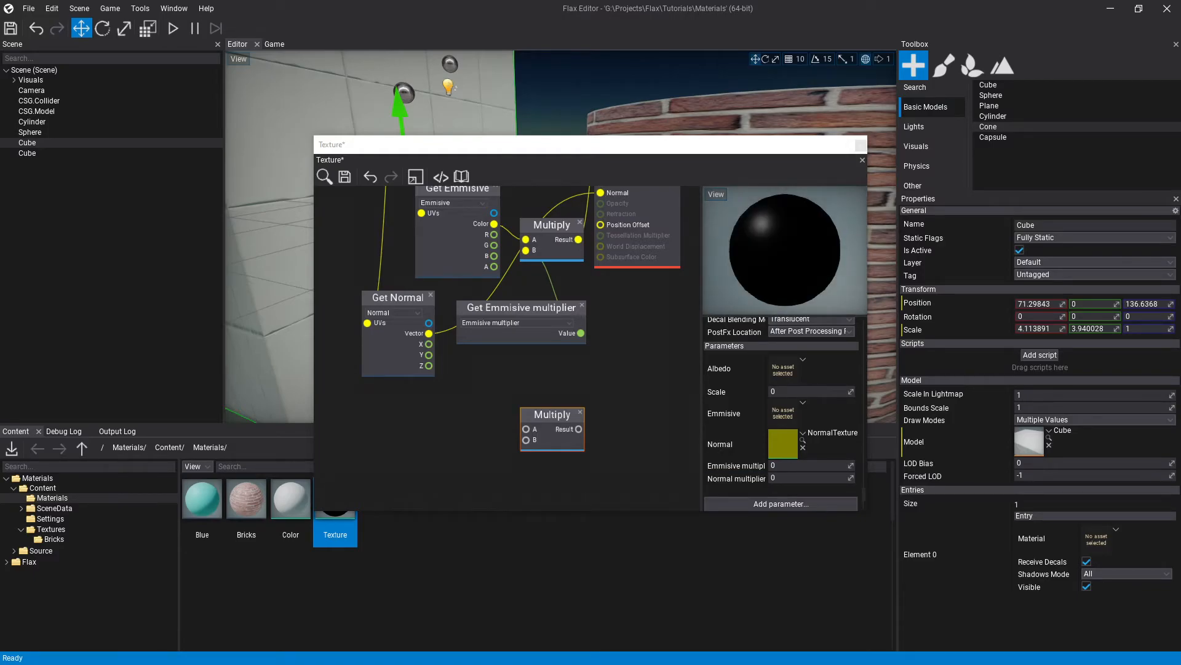
- Place the Normal multiplier parameter in the graph and feed it into B and Get Normal's Vector into A of the copied Multiply node
{"action": "left_click_drag", "start_coordinate": [736, 478], "coordinate": [379, 448]}
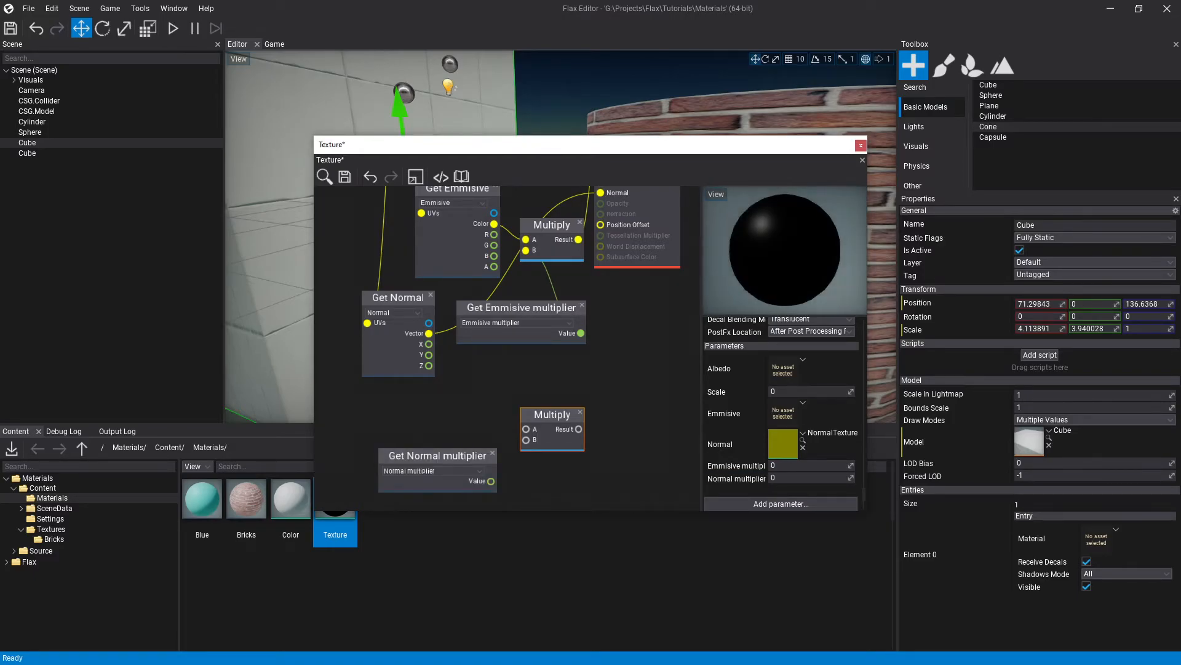
{"action": "left_click_drag", "start_coordinate": [491, 480], "coordinate": [526, 439]}
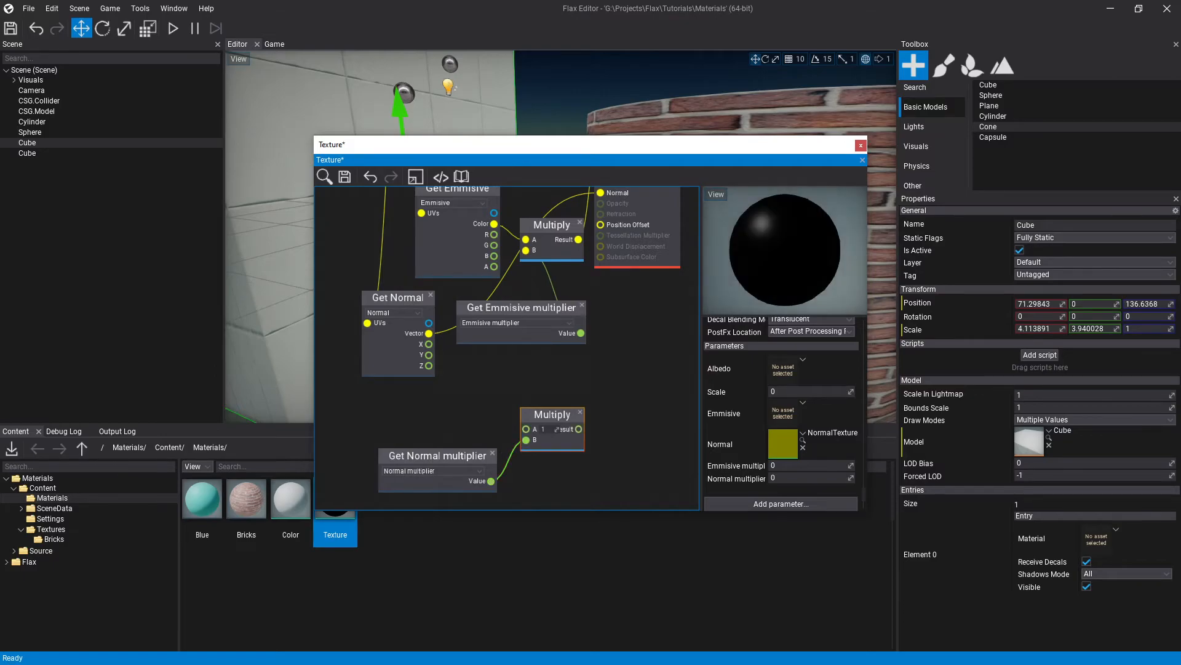
{"action": "left_click_drag", "start_coordinate": [429, 333], "coordinate": [526, 429]}
{"action": "left_click_drag", "start_coordinate": [461, 384], "coordinate": [537, 424]}
{"action": "left_click", "coordinate": [492, 386]}
{"action": "left_click", "coordinate": [541, 414]}
{"action": "left_click_drag", "start_coordinate": [493, 385], "coordinate": [487, 362]}
{"action": "right_click_drag", "start_coordinate": [488, 362], "coordinate": [419, 414]}
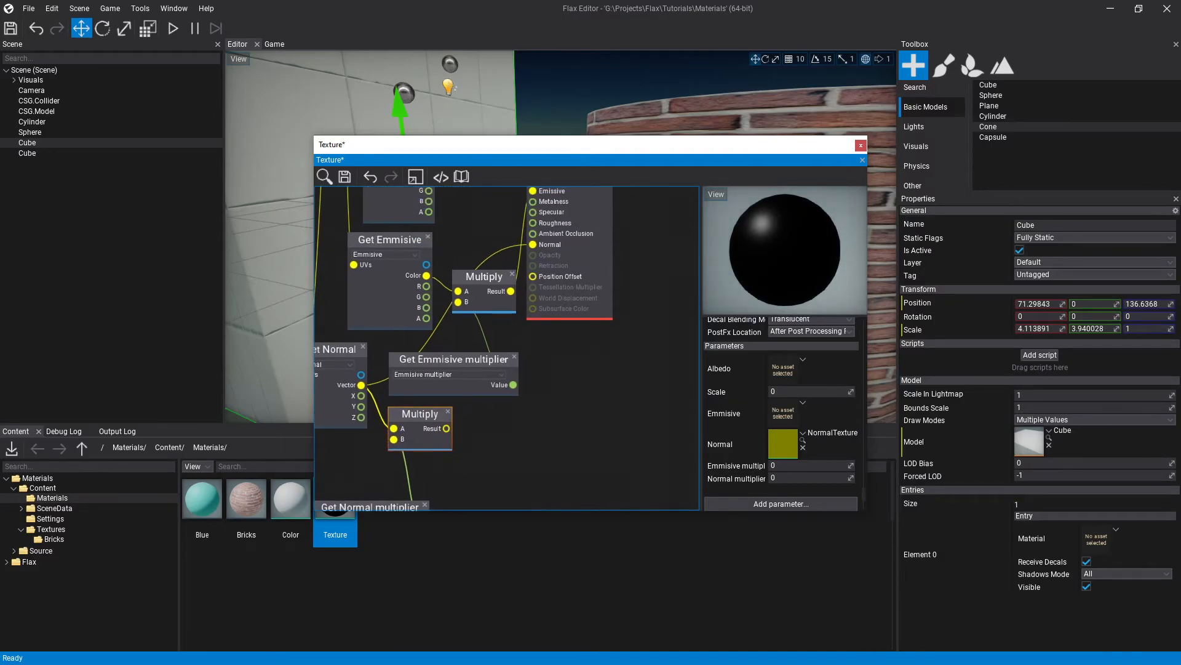
- Connect the copied Multiply node's Result to the Material's Normal input, and save and close the Texture material
{"action": "scroll", "coordinate": [507, 347], "scroll_direction": "down", "scroll_amount": 2}
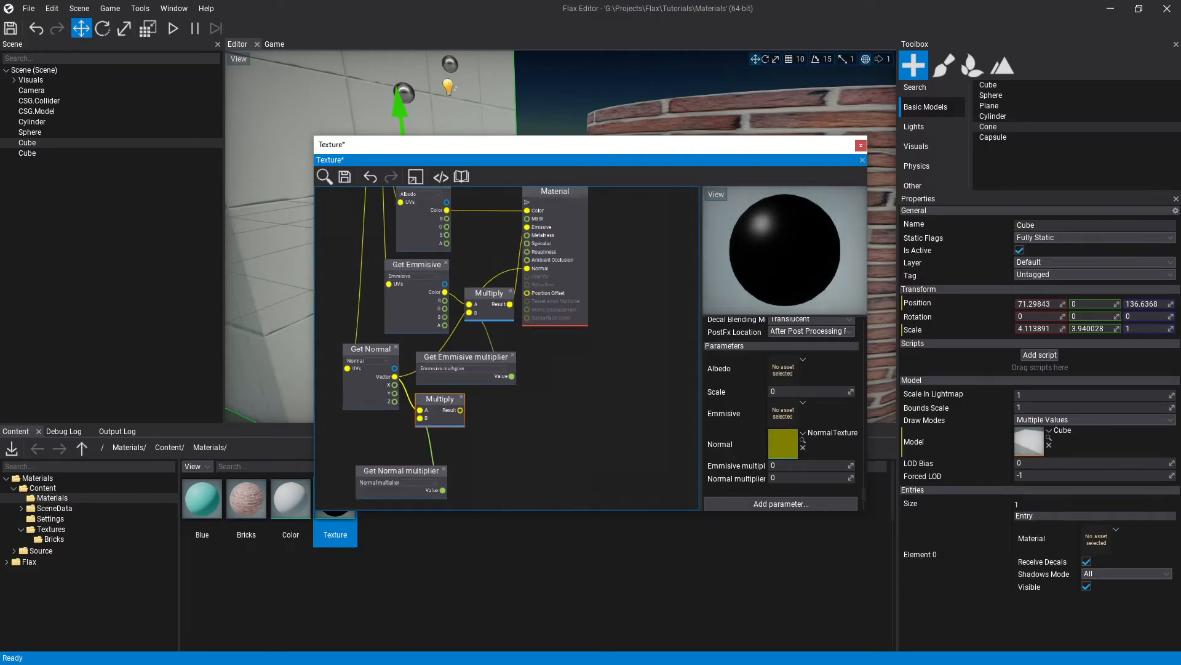
{"action": "left_click_drag", "start_coordinate": [460, 409], "coordinate": [527, 269]}
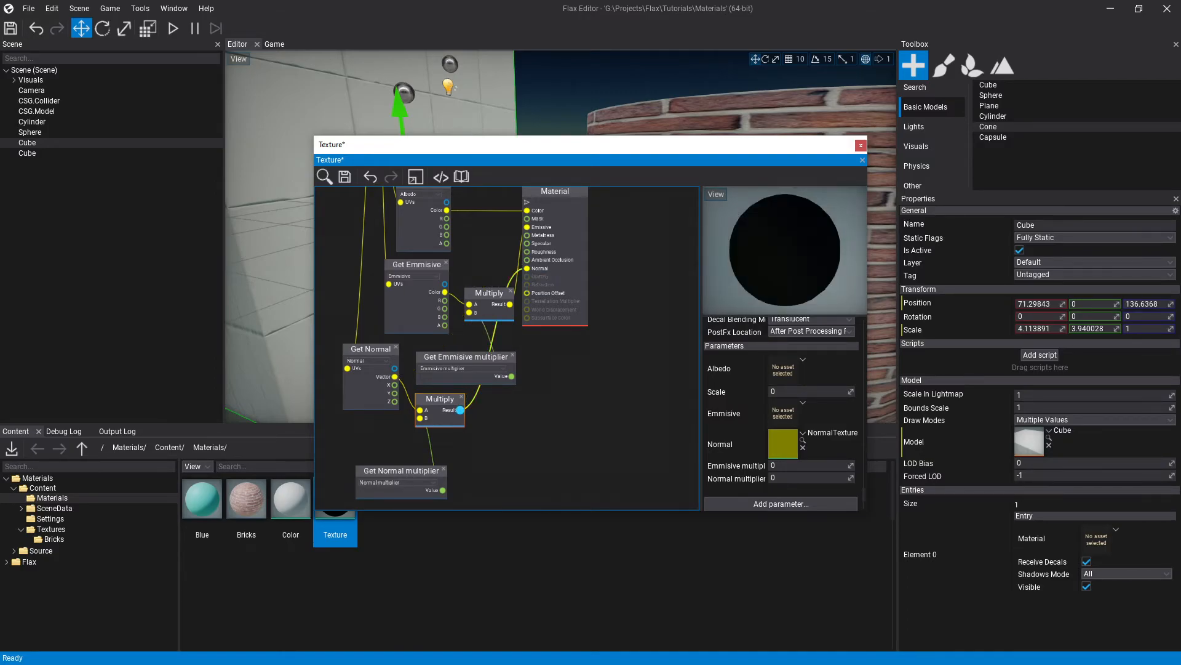
{"action": "left_click", "coordinate": [344, 176]}
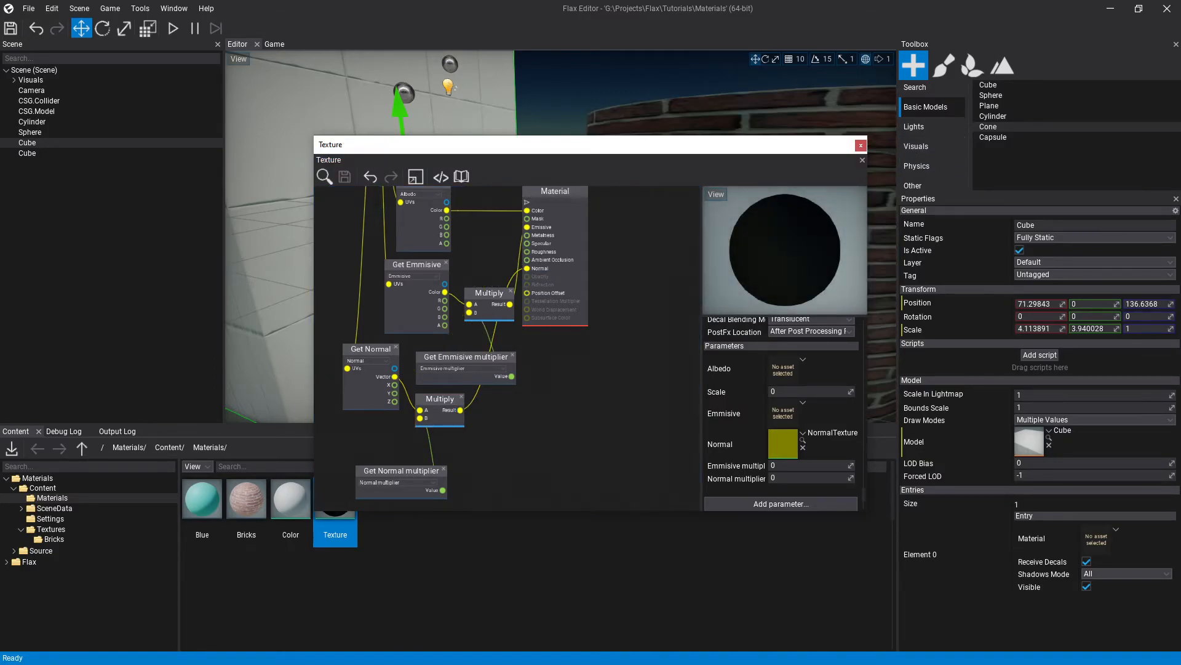
{"action": "left_click", "coordinate": [861, 145]}
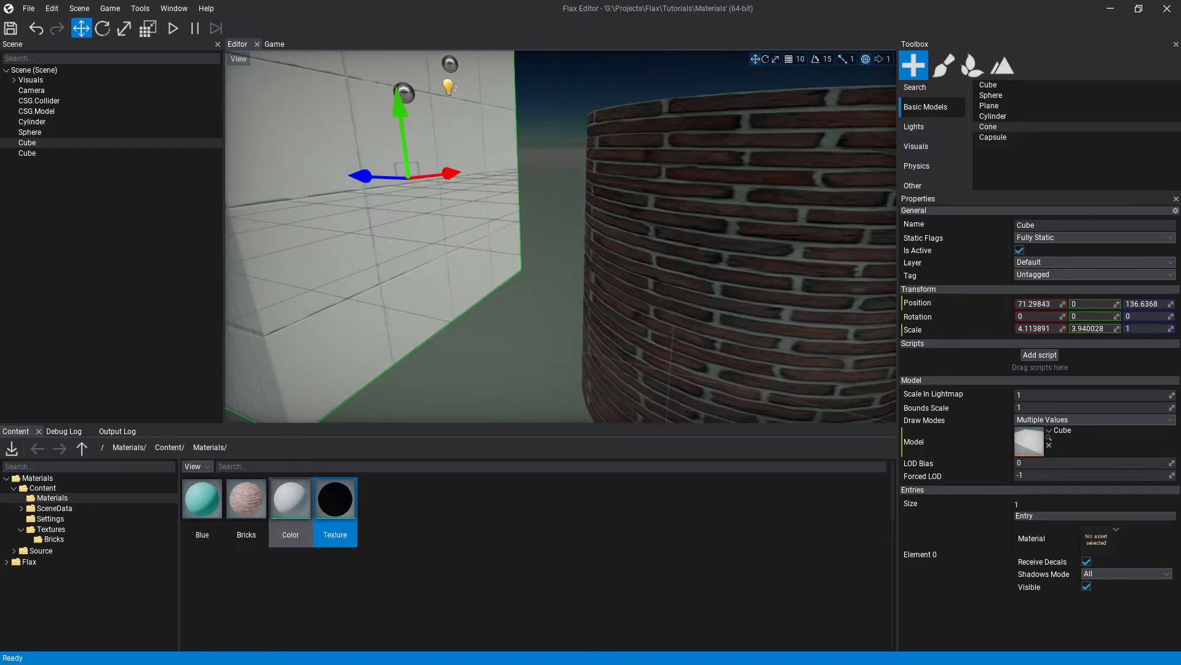
- Create a new material instance named Bricks2 in the Materials folder
{"action": "right_click", "coordinate": [491, 512]}
{"action": "mouse_move", "coordinate": [542, 595]}
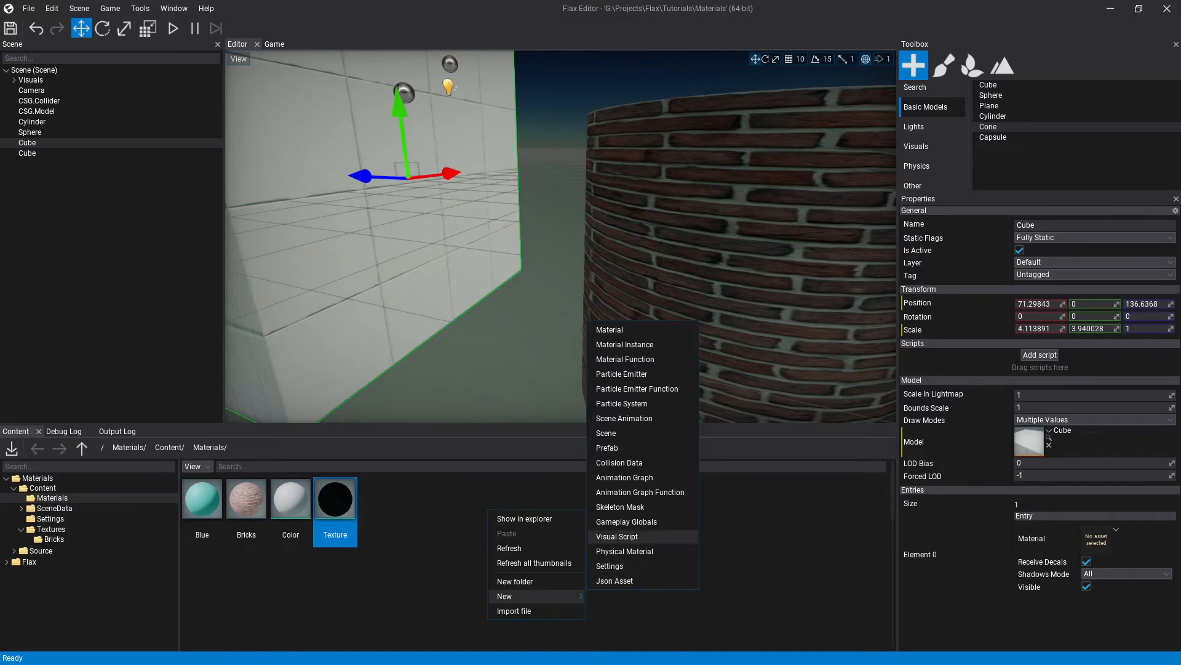
{"action": "left_click", "coordinate": [625, 344]}
{"action": "key", "text": "BackSpace"}
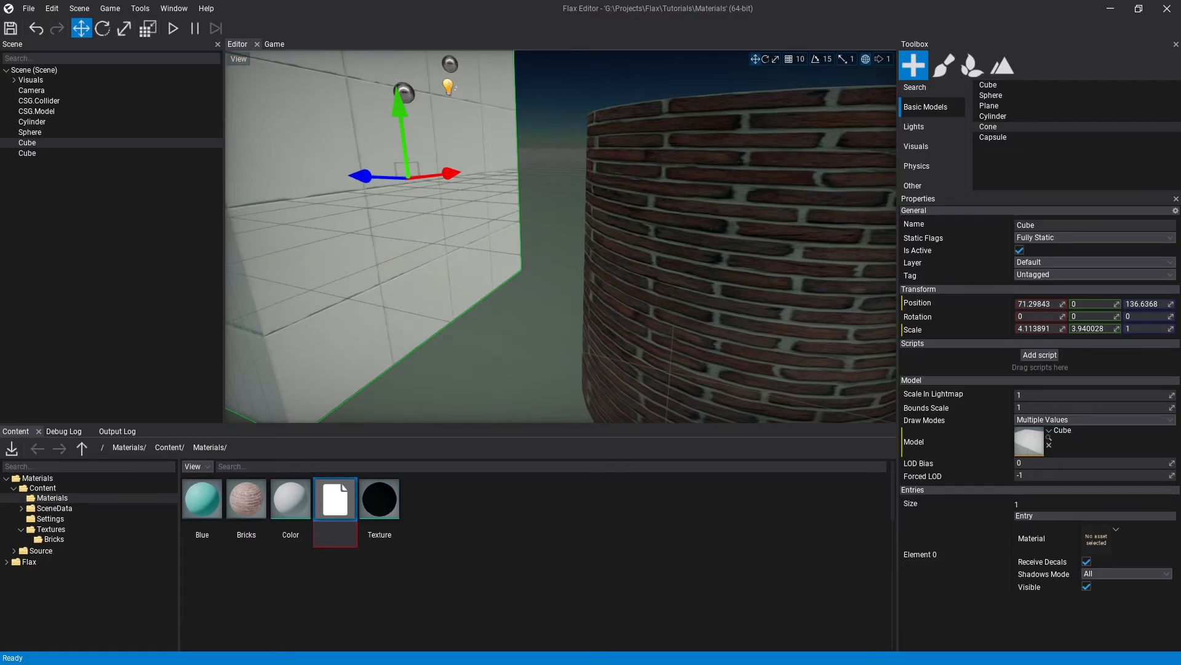
{"action": "type", "text": "Bricks2"}
{"action": "key", "text": "Return"}
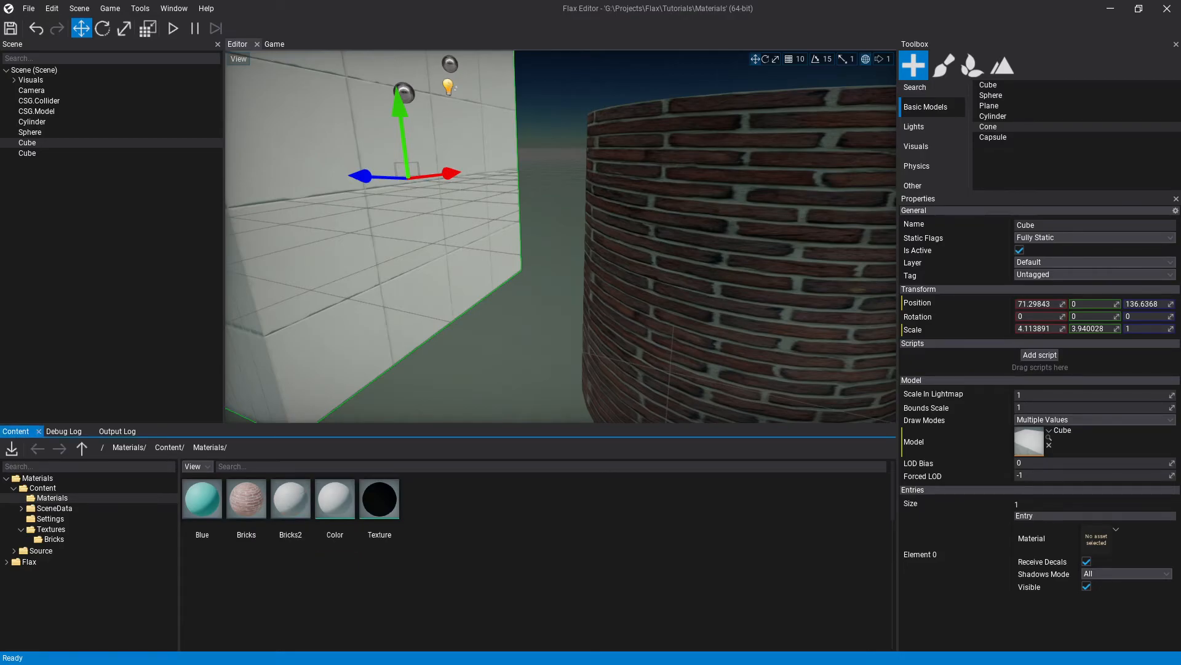
- Open the Bricks2 material instance and set its Base Material to Texture
{"action": "double_click", "coordinate": [291, 499]}
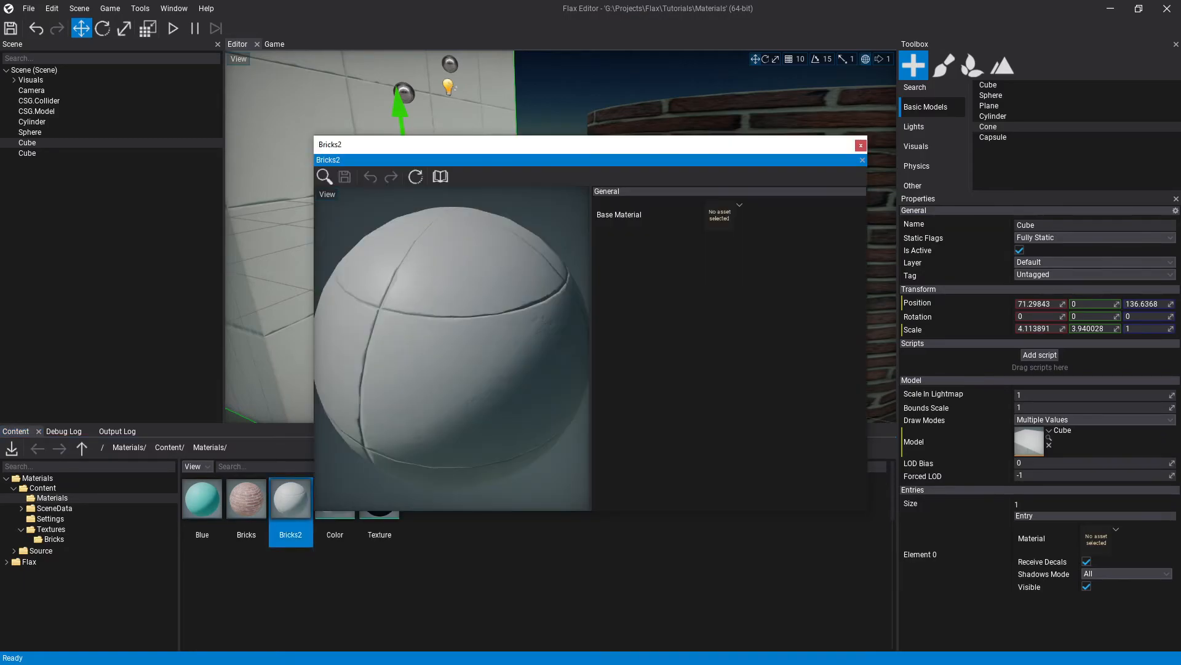
{"action": "left_click", "coordinate": [720, 215]}
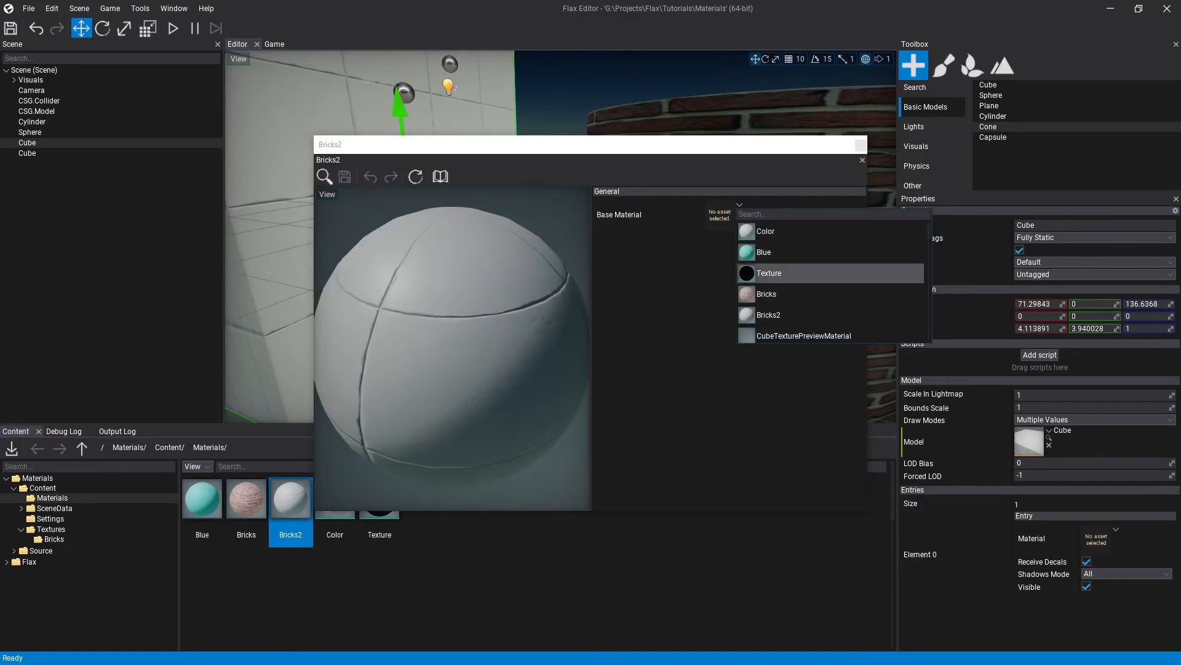
{"action": "left_click", "coordinate": [763, 271]}
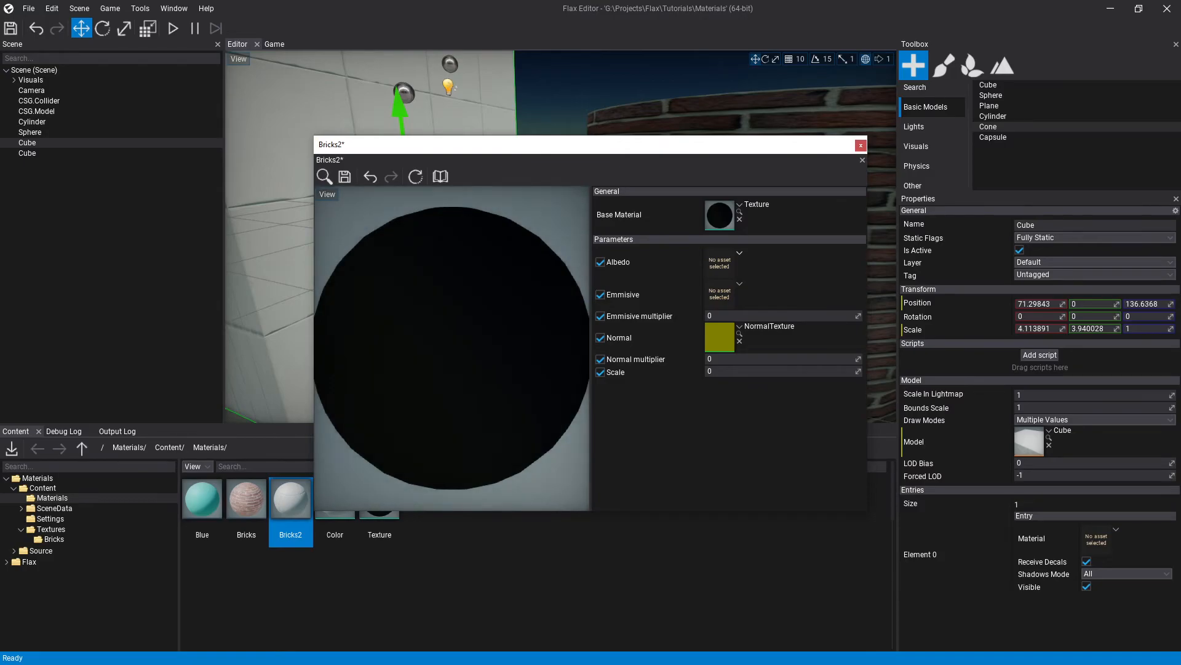
- Assign Bricks_diffuseOriginal to the Albedo and Emmisive parameters of Bricks2, and Bricks_normal to Normal
{"action": "left_click", "coordinate": [739, 252]}
{"action": "left_click", "coordinate": [822, 343]}
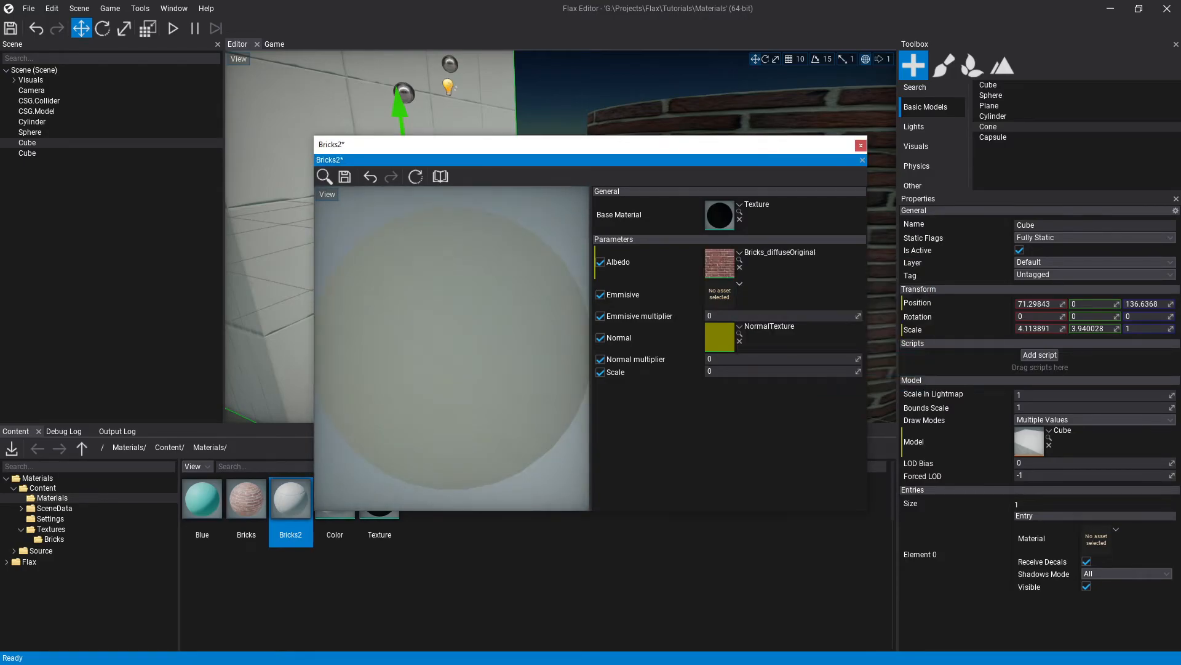
{"action": "left_click", "coordinate": [740, 283]}
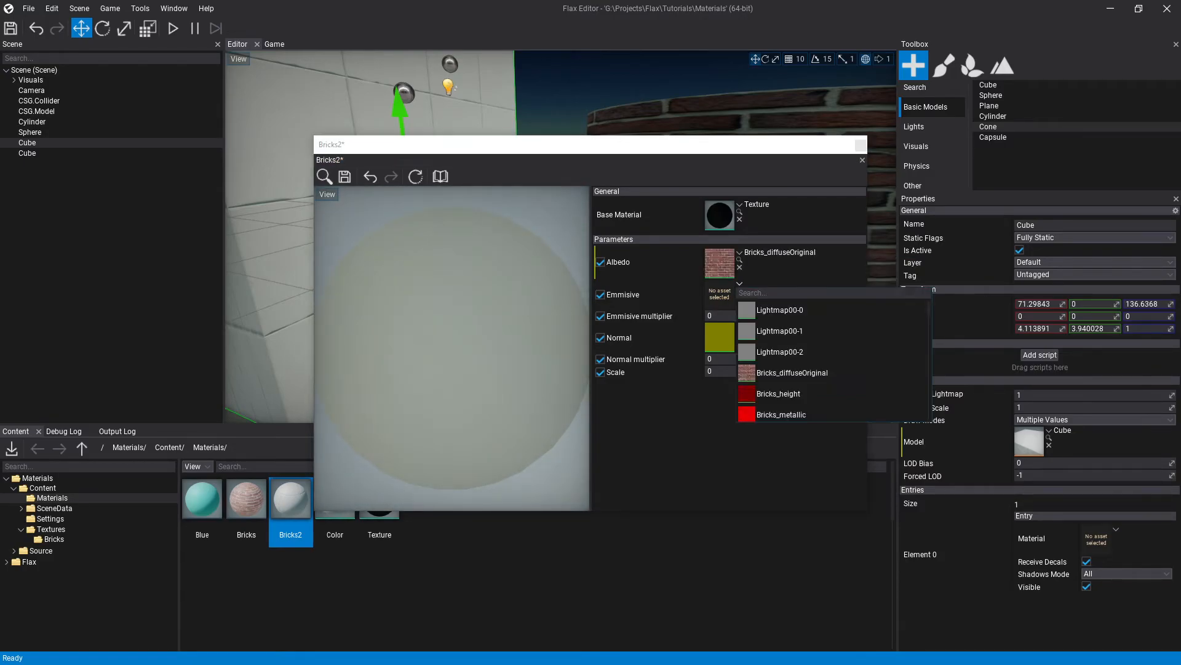
{"action": "left_click", "coordinate": [800, 373]}
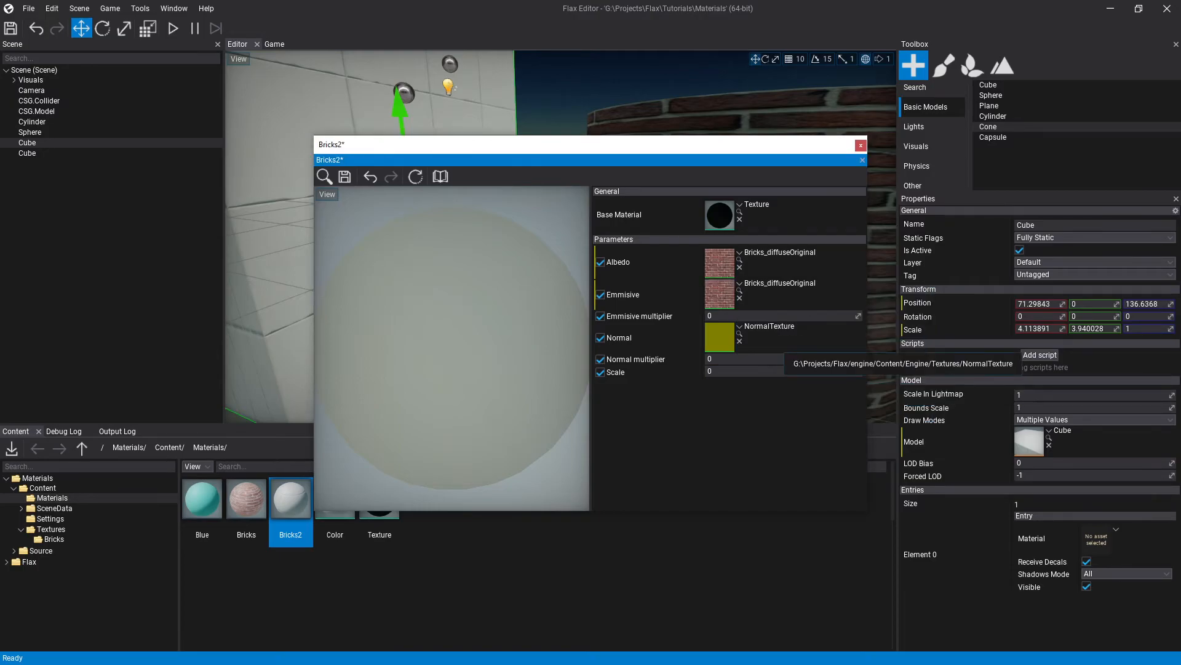
{"action": "left_click", "coordinate": [739, 326]}
{"action": "scroll", "coordinate": [799, 394], "scroll_direction": "down", "scroll_amount": 2}
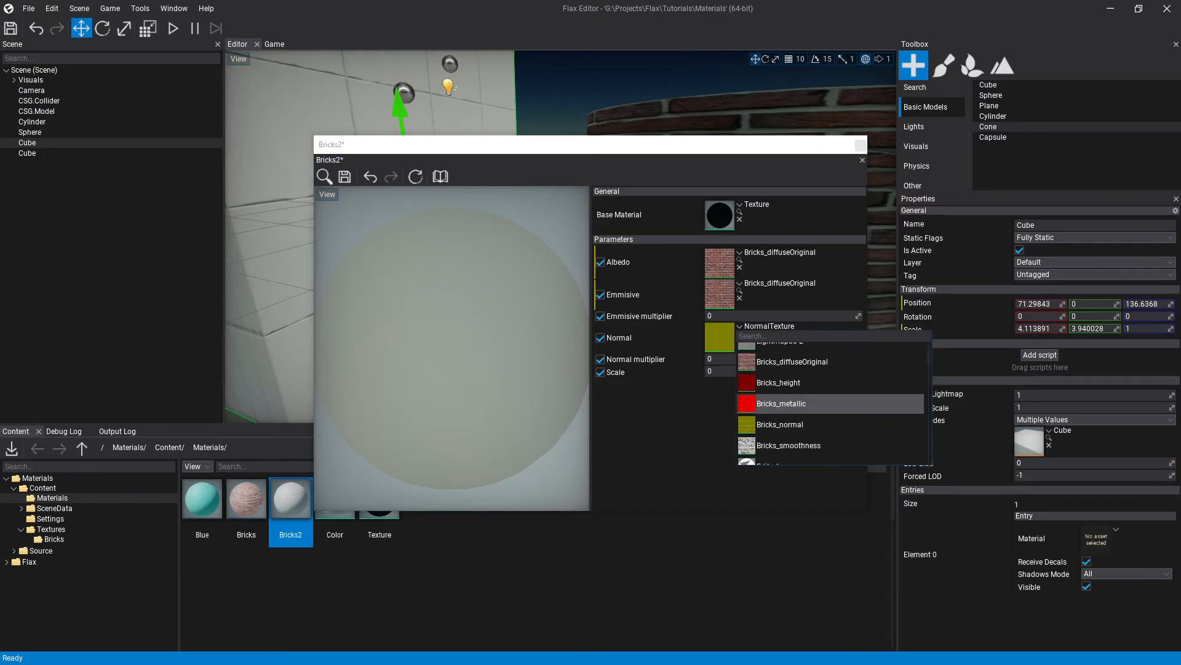
{"action": "left_click", "coordinate": [780, 424]}
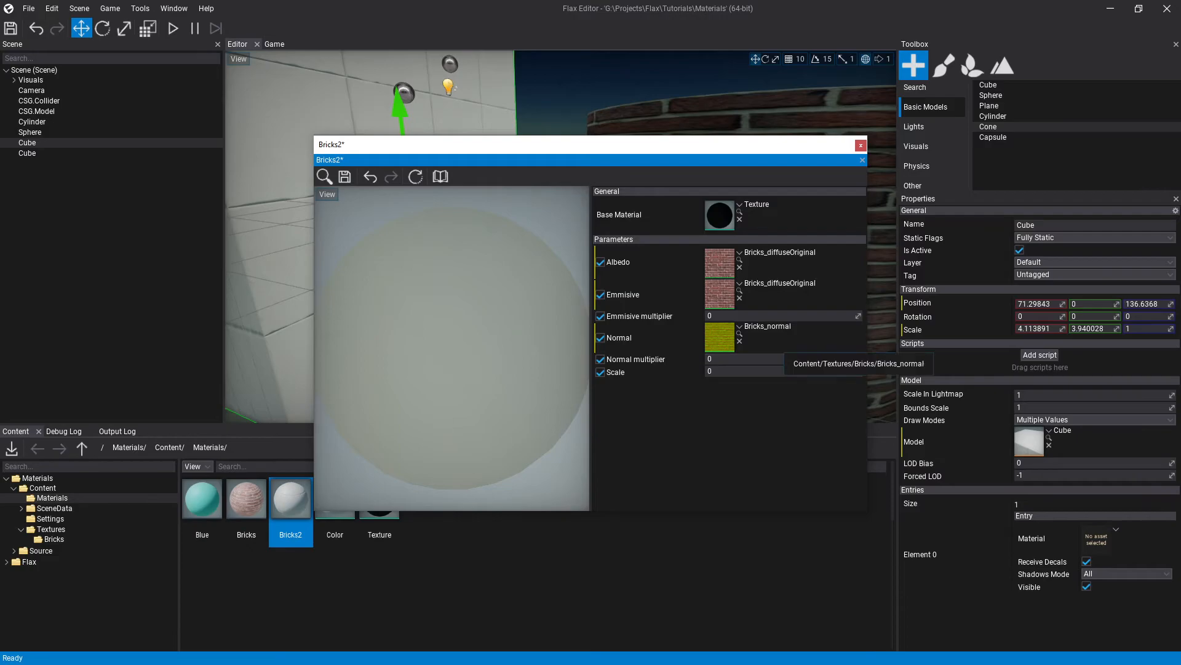
- Set the Emmisive multiplier and Normal multiplier of Bricks2 to 1 and its Scale to 2.5
{"action": "left_click", "coordinate": [781, 315]}
{"action": "type", "text": "1"}
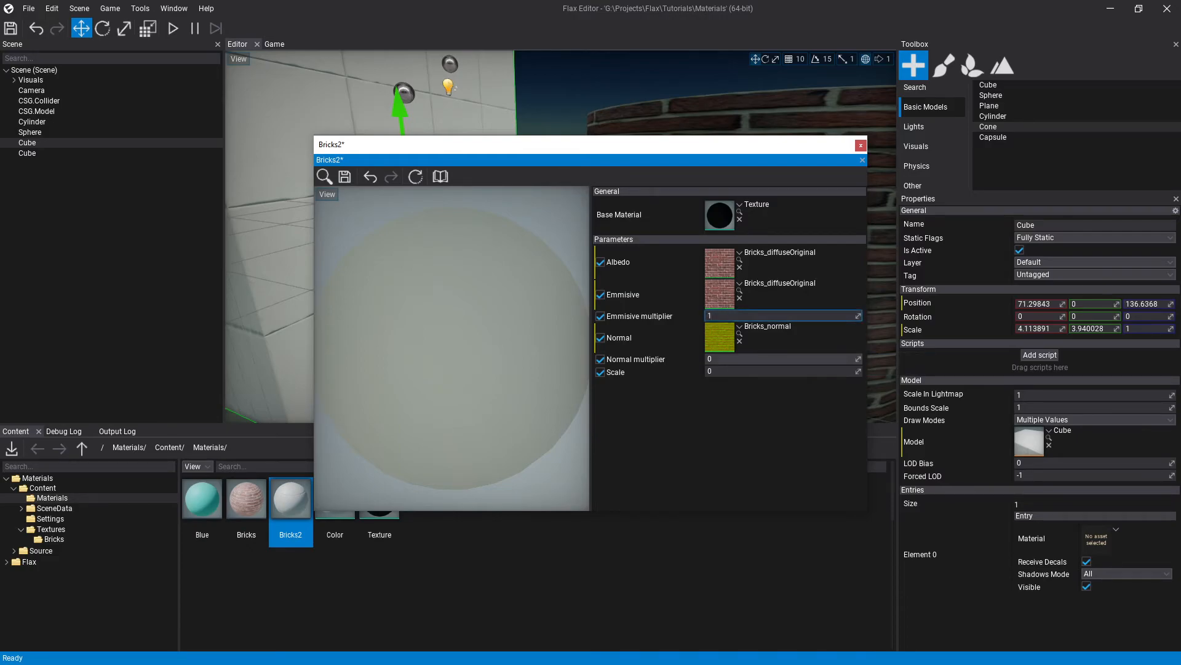
{"action": "left_click", "coordinate": [782, 359]}
{"action": "key", "text": "BackSpace"}
{"action": "type", "text": "1"}
{"action": "left_click", "coordinate": [782, 371]}
{"action": "key", "text": "BackSpace"}
{"action": "type", "text": "2"}
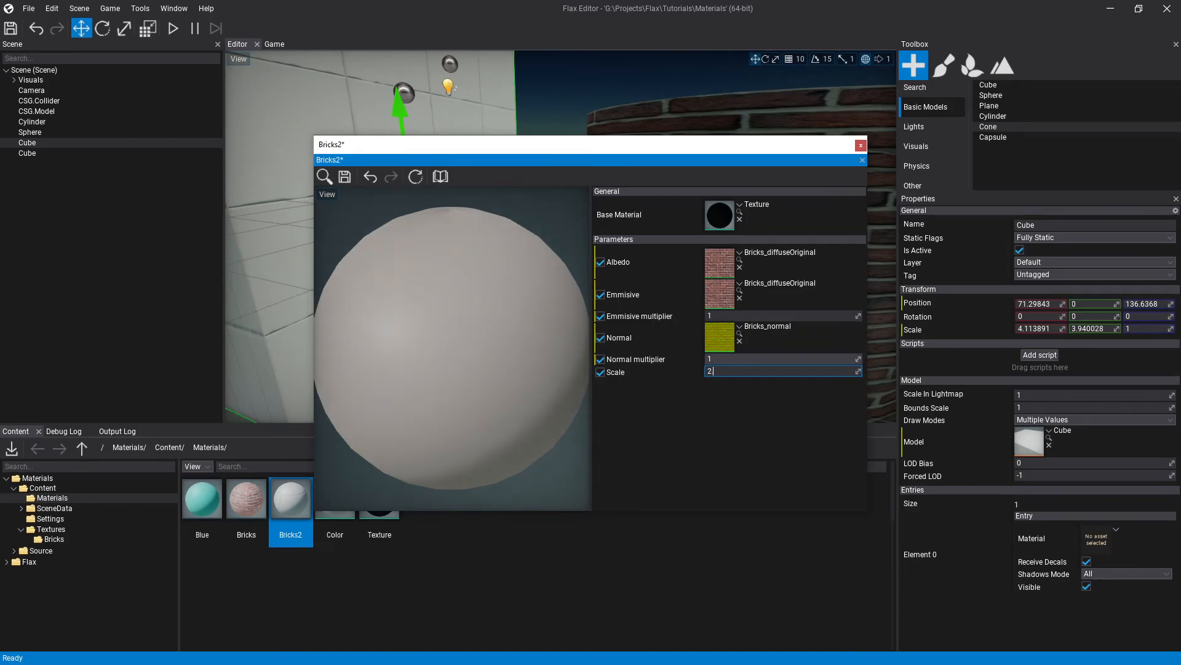
{"action": "key", "text": "Return"}
- Inspect the brick preview sphere, and save and close the Bricks2 material instance
{"action": "scroll", "coordinate": [382, 308], "scroll_direction": "down", "scroll_amount": 5}
{"action": "right_click_drag", "start_coordinate": [382, 308], "coordinate": [382, 393]}
{"action": "scroll", "coordinate": [382, 307], "scroll_direction": "up", "scroll_amount": 3}
{"action": "scroll", "coordinate": [451, 347], "scroll_direction": "up", "scroll_amount": 3}
{"action": "right_click_drag", "start_coordinate": [451, 348], "coordinate": [451, 261]}
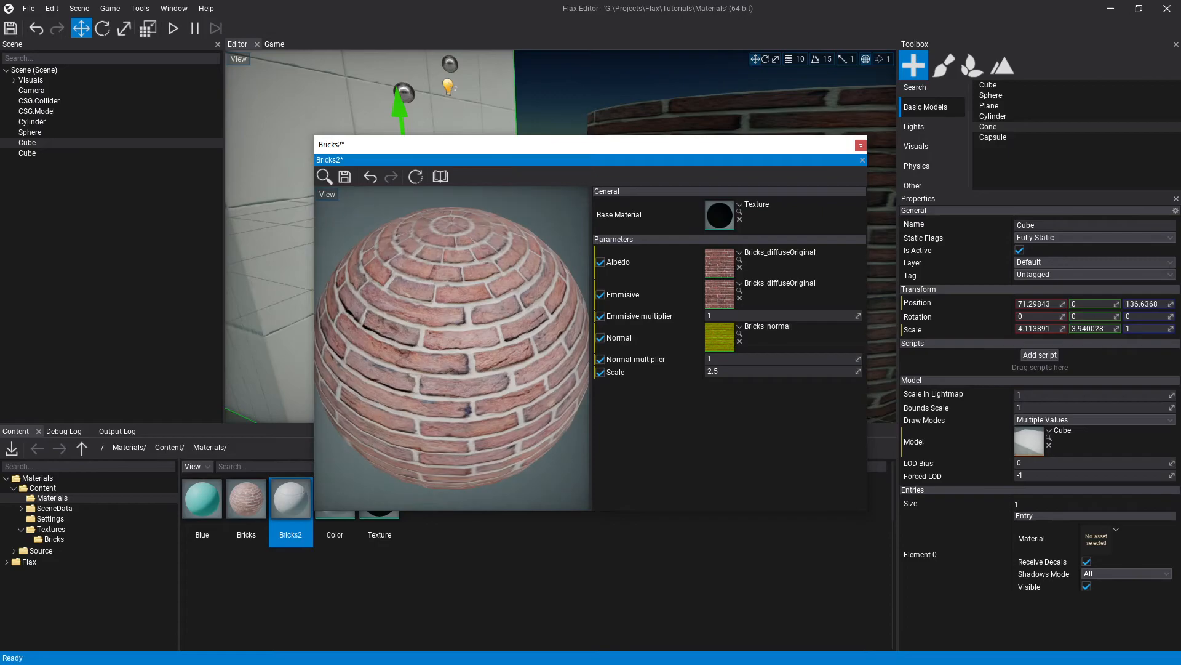
{"action": "left_click", "coordinate": [345, 176]}
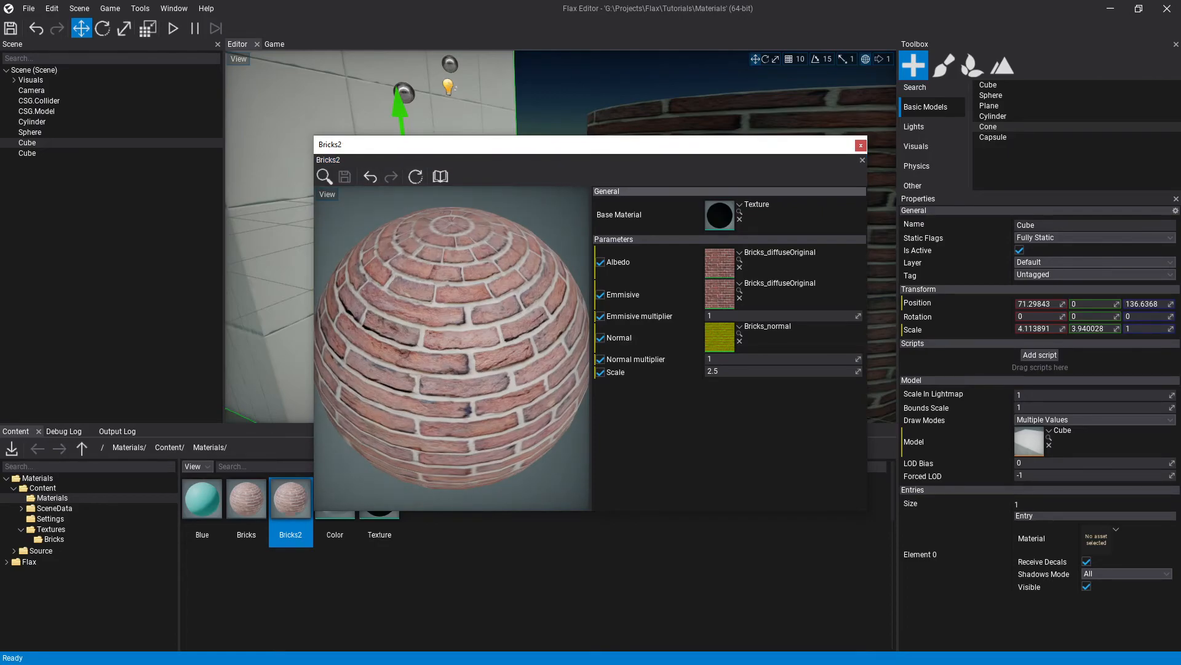
{"action": "left_click", "coordinate": [860, 145]}
- Apply the Bricks2 material to the wall-shaped cube in the scene and select the cylinder for comparison
{"action": "left_click_drag", "start_coordinate": [290, 499], "coordinate": [388, 253]}
{"action": "scroll", "coordinate": [388, 252], "scroll_direction": "down", "scroll_amount": 3}
{"action": "scroll", "coordinate": [561, 237], "scroll_direction": "down", "scroll_amount": 2}
{"action": "mouse_move", "coordinate": [561, 236]}
{"action": "right_mouse_down"}
{"action": "mouse_move", "coordinate": [610, 236]}
{"action": "mouse_move", "coordinate": [549, 236]}
{"action": "right_mouse_up"}
{"action": "left_click", "coordinate": [639, 240]}
- Compare the parameter settings of the Bricks and Bricks2 material instances
{"action": "double_click", "coordinate": [246, 498]}
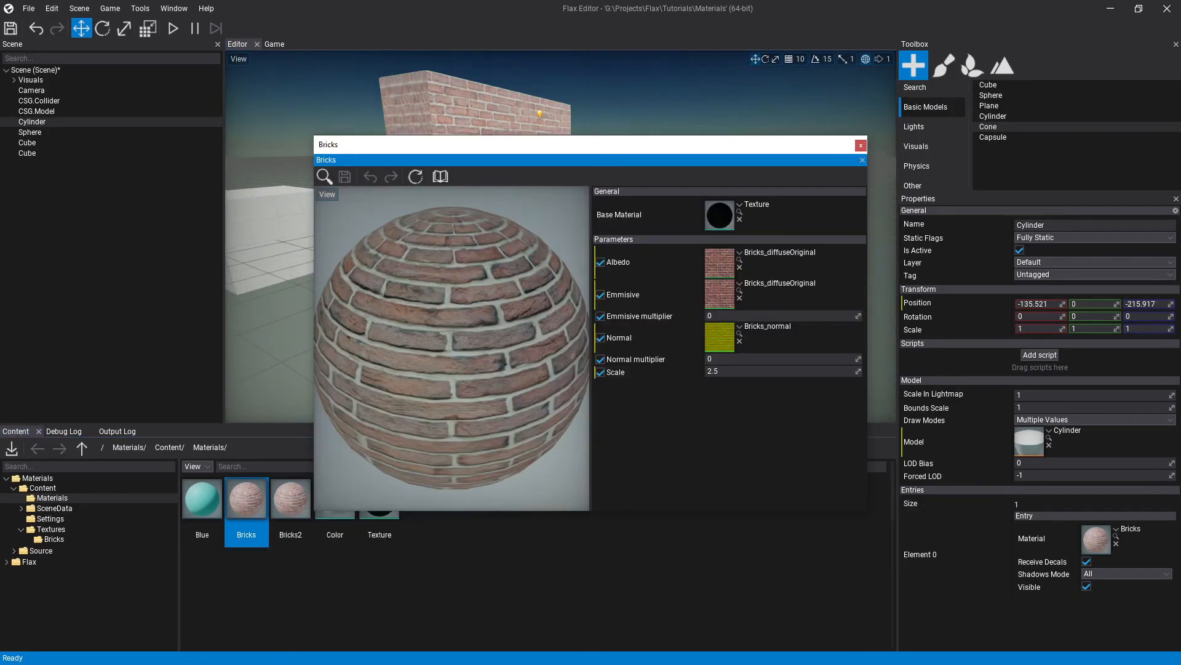
{"action": "left_click", "coordinate": [782, 315]}
{"action": "key", "text": "BackSpace"}
{"action": "left_click", "coordinate": [861, 145]}
{"action": "double_click", "coordinate": [291, 498]}
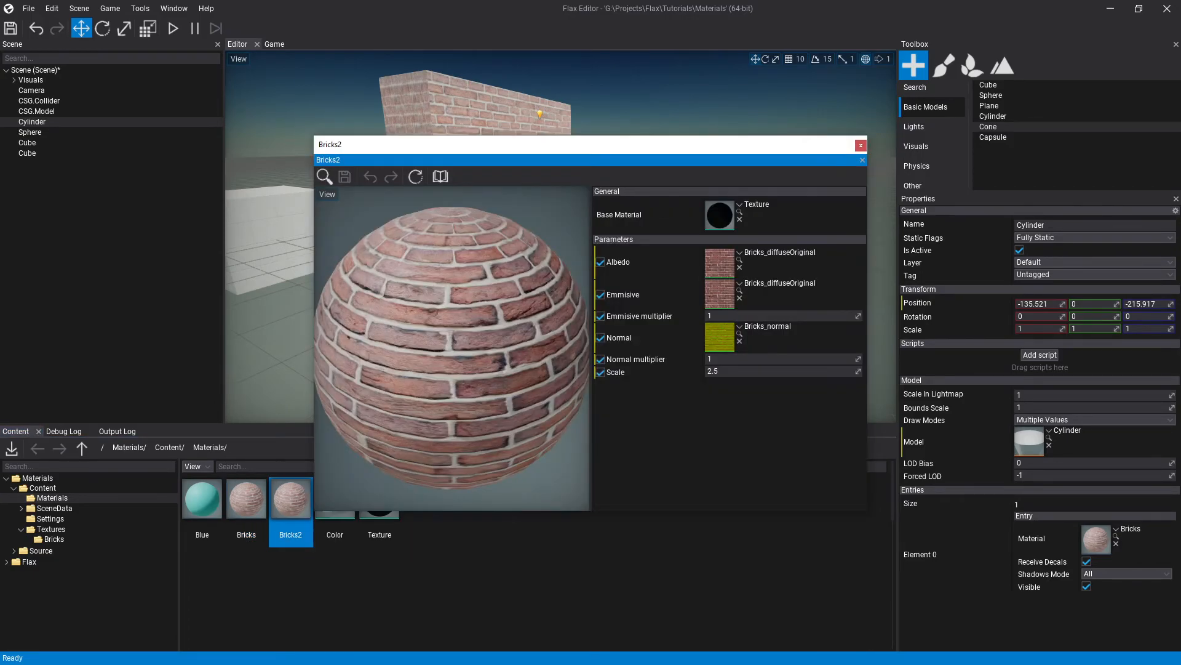
{"action": "left_click", "coordinate": [861, 145]}
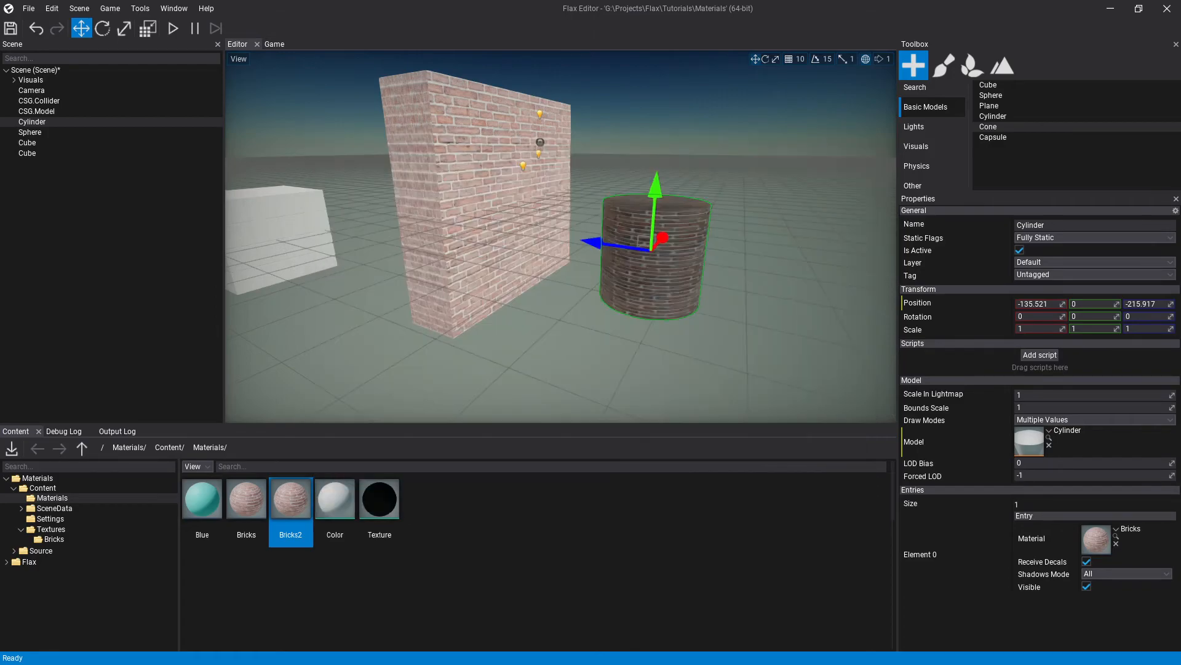
- Try turning off the Emmisive parameter of the Bricks instance and close its editor
{"action": "double_click", "coordinate": [246, 499]}
{"action": "left_click", "coordinate": [600, 294]}
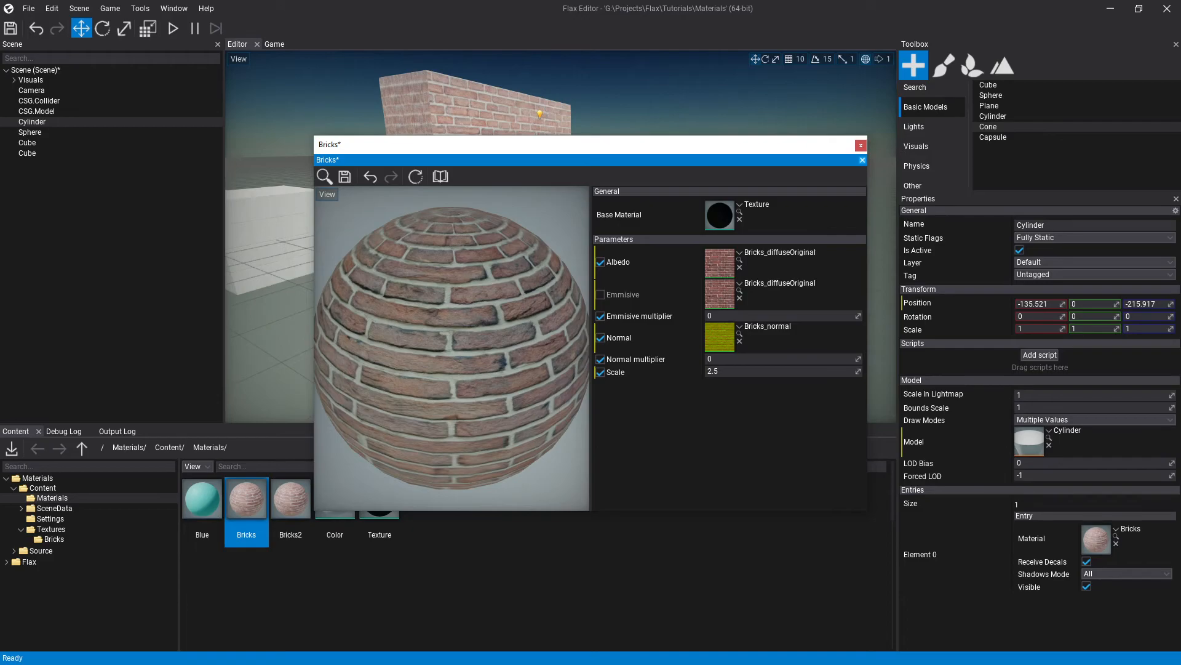
{"action": "left_click", "coordinate": [861, 145]}
{"action": "left_click", "coordinate": [639, 380]}
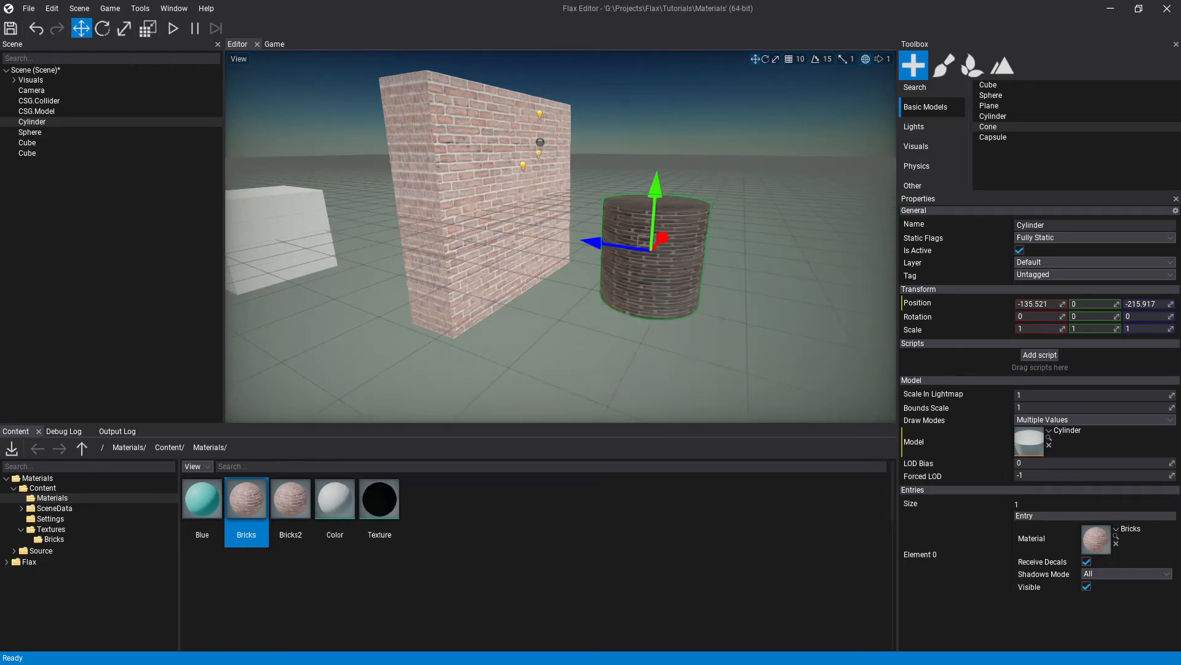
- Try an Emmisive multiplier of 2 on Bricks2, undo it and close the instance
{"action": "double_click", "coordinate": [290, 511]}
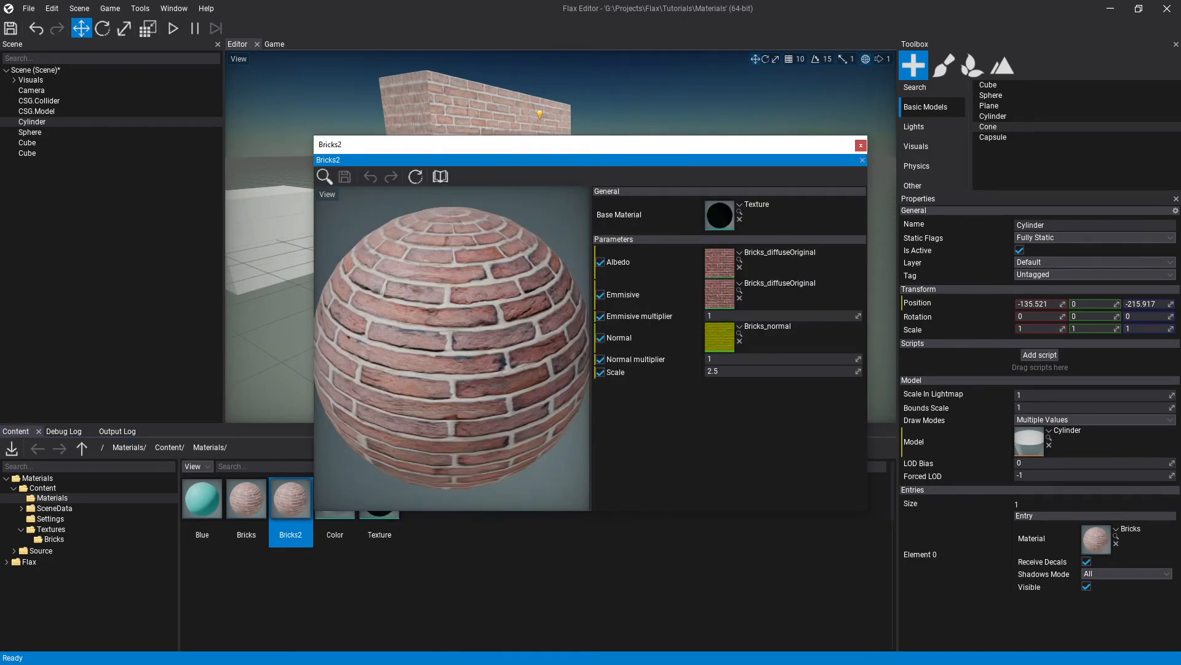
{"action": "left_click", "coordinate": [779, 316]}
{"action": "key", "text": "BackSpace"}
{"action": "type", "text": "2"}
{"action": "key", "text": "Return"}
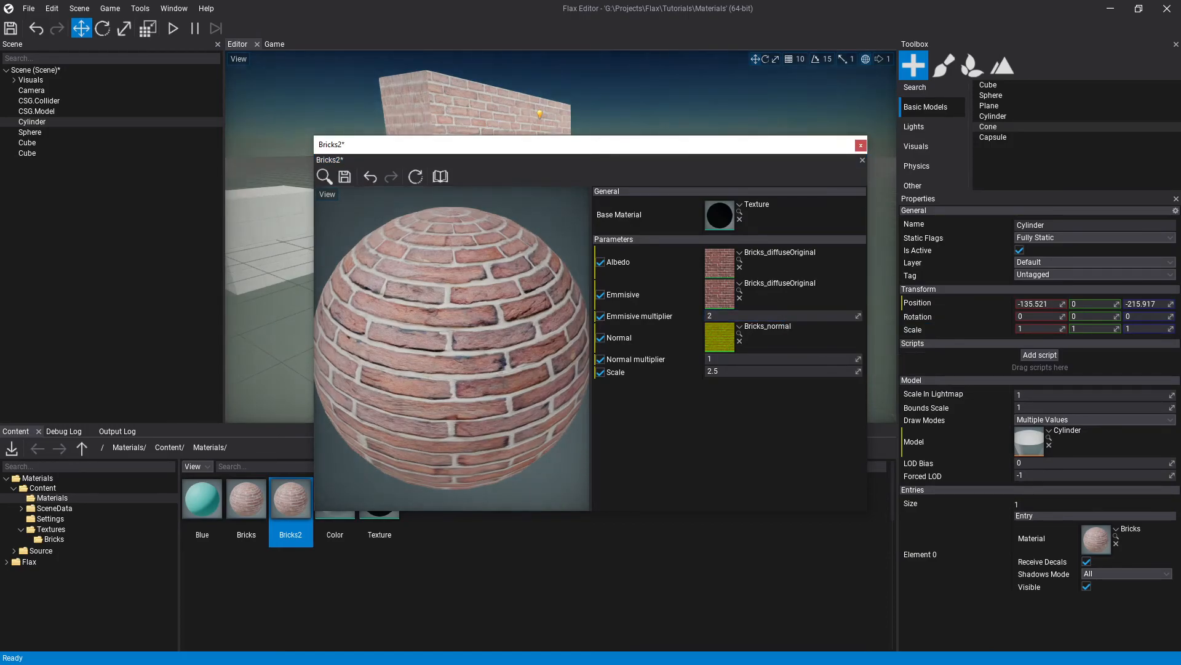
{"action": "key", "text": "ctrl+z"}
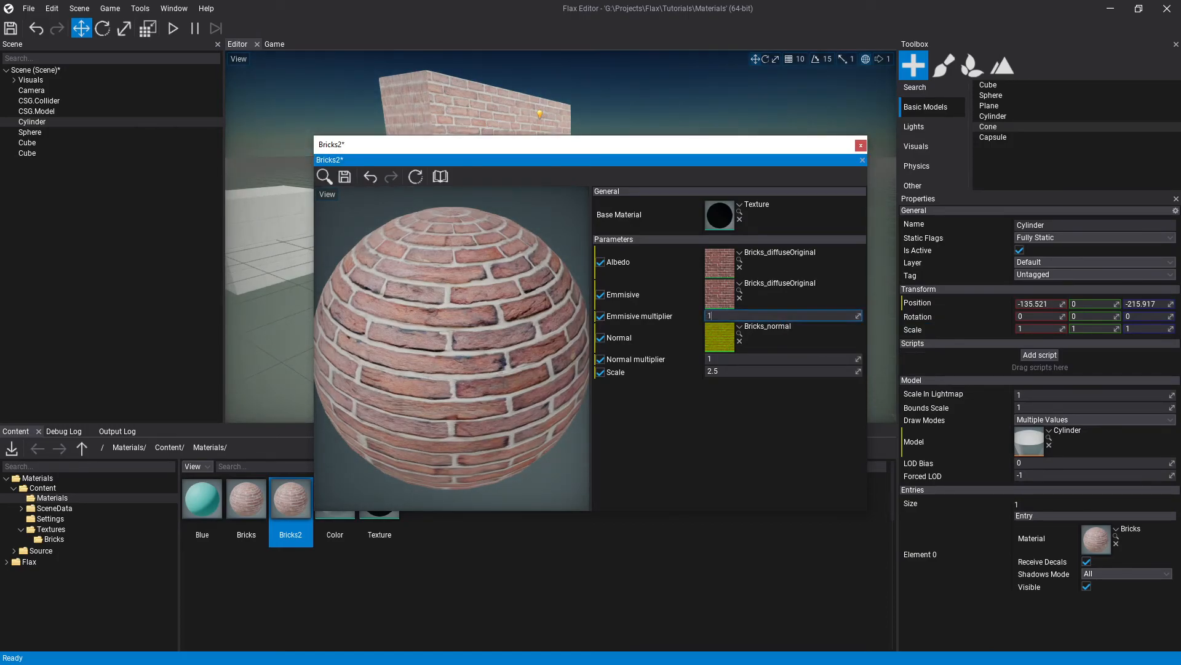
{"action": "left_click_drag", "start_coordinate": [844, 144], "coordinate": [849, 138]}
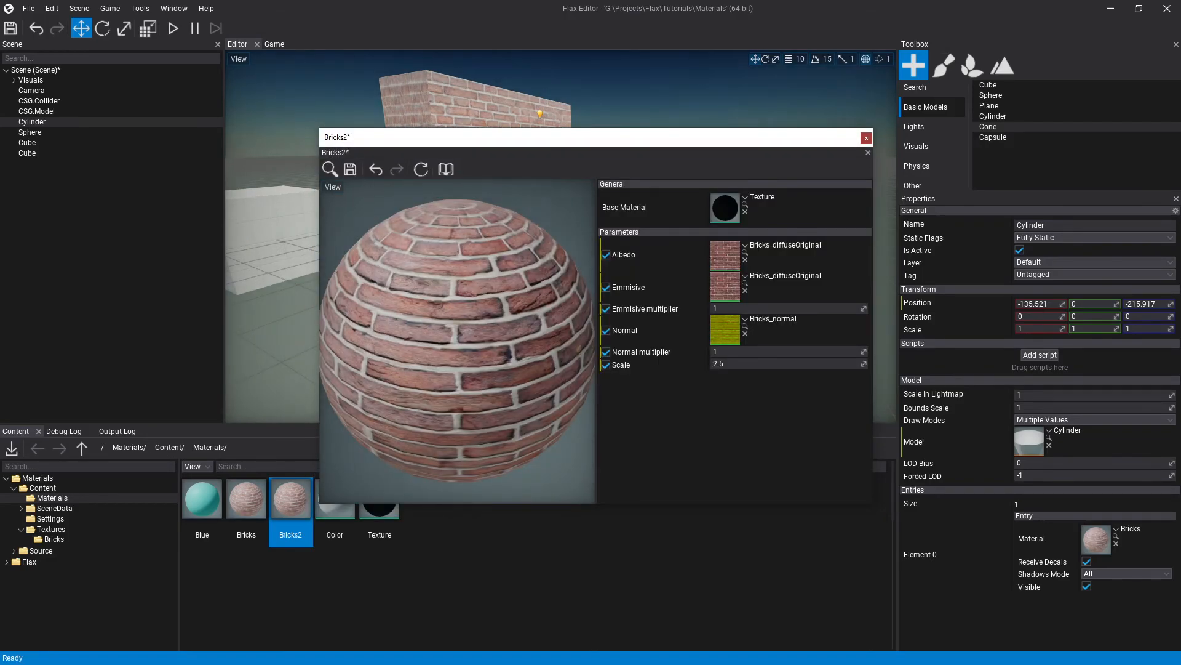
{"action": "left_click", "coordinate": [867, 138]}
{"action": "left_click", "coordinate": [585, 384]}
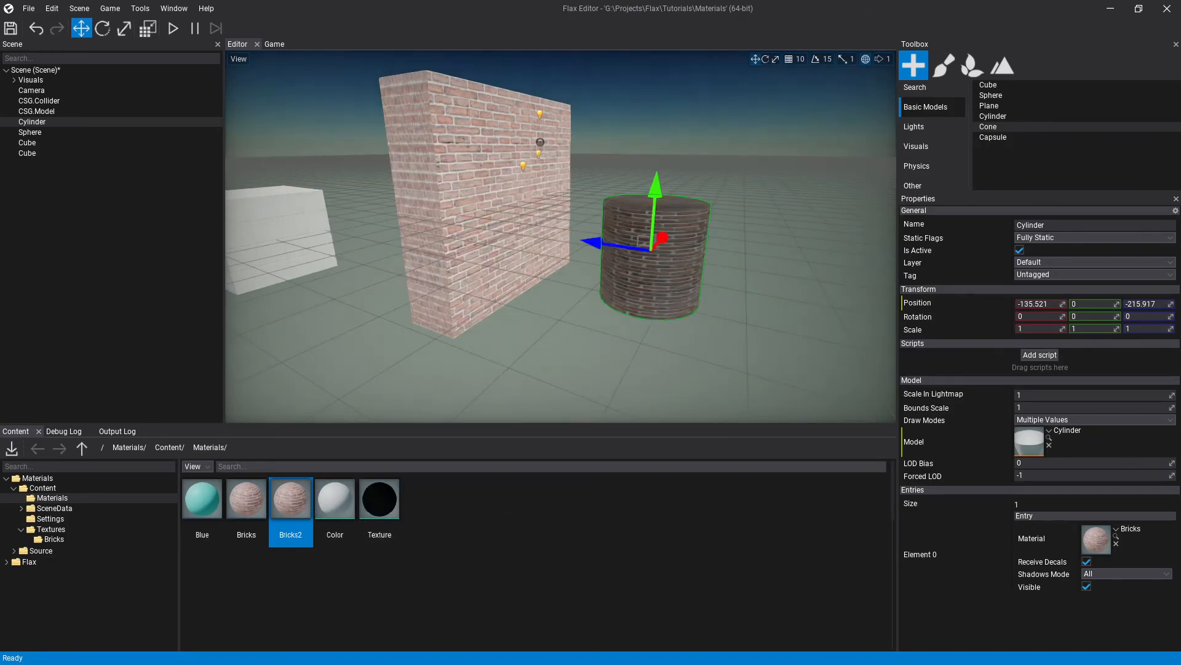
- Reopen the Bricks2 instance and move its window aside so the scene's brick wall and cylinder are in view
{"action": "left_click", "coordinate": [246, 506]}
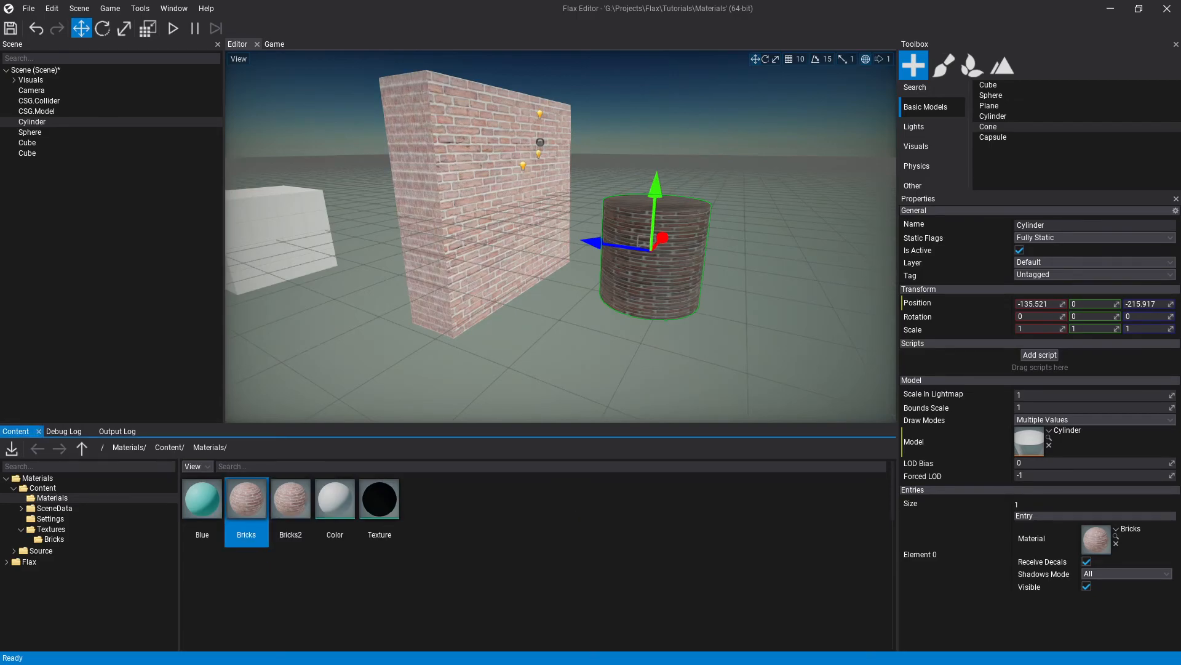
{"action": "left_click", "coordinate": [291, 506]}
{"action": "double_click", "coordinate": [290, 506]}
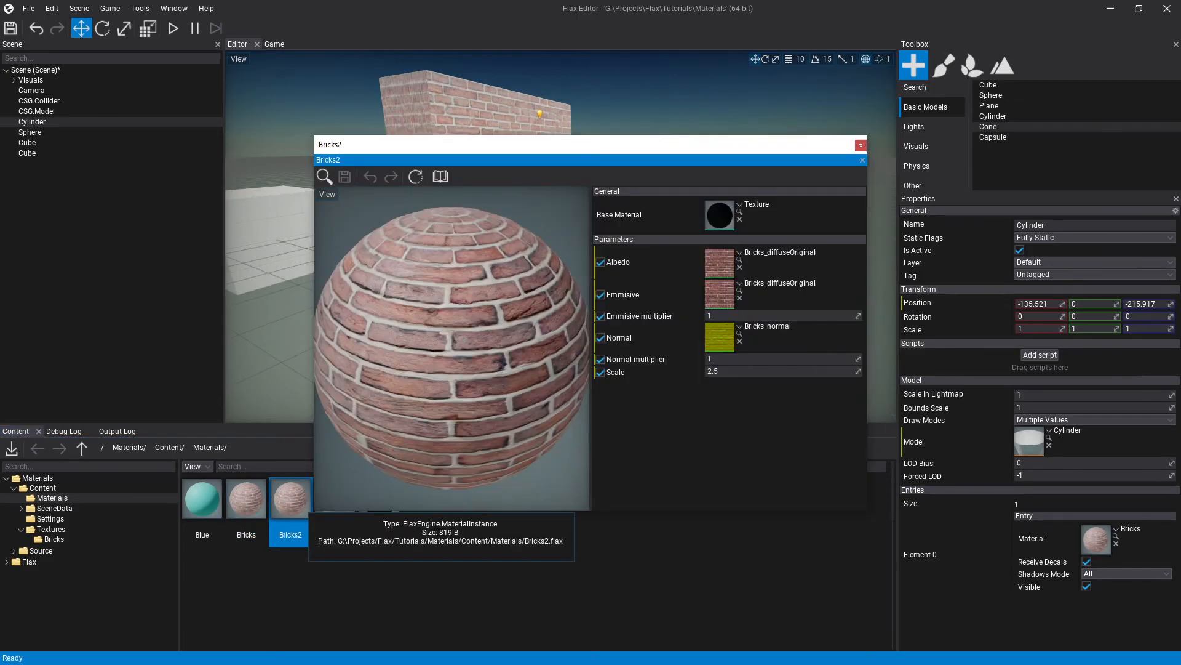
{"action": "left_click_drag", "start_coordinate": [492, 145], "coordinate": [575, 214]}
{"action": "right_click_drag", "start_coordinate": [615, 154], "coordinate": [505, 154]}
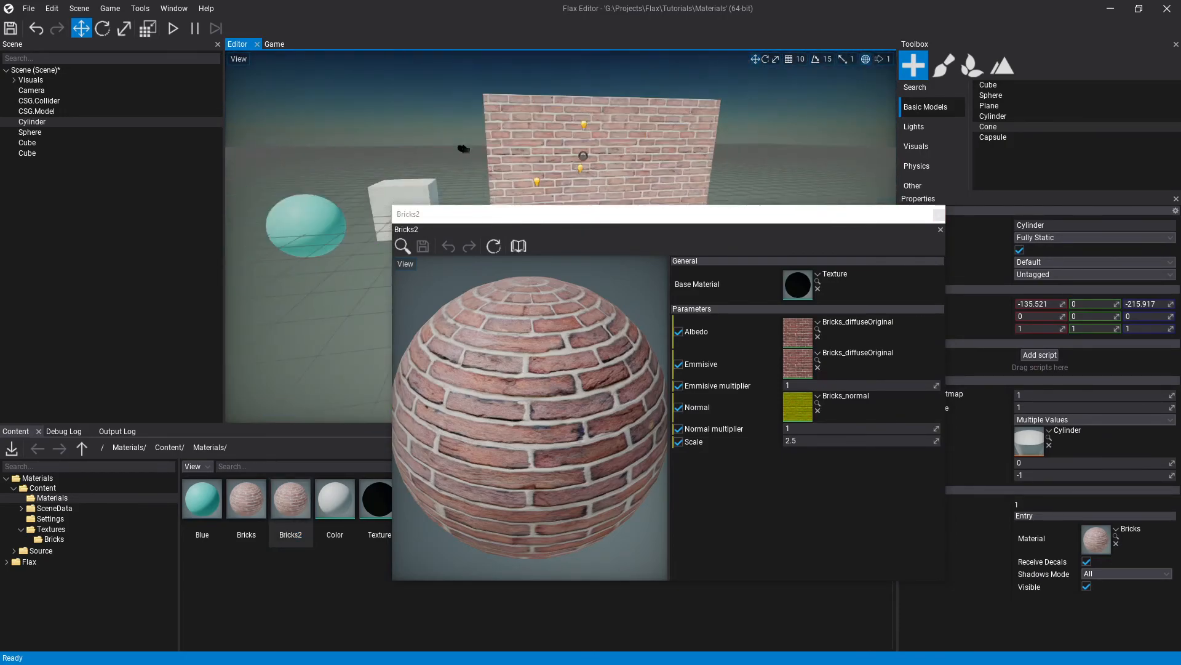
{"action": "left_click_drag", "start_coordinate": [576, 214], "coordinate": [843, 172]}
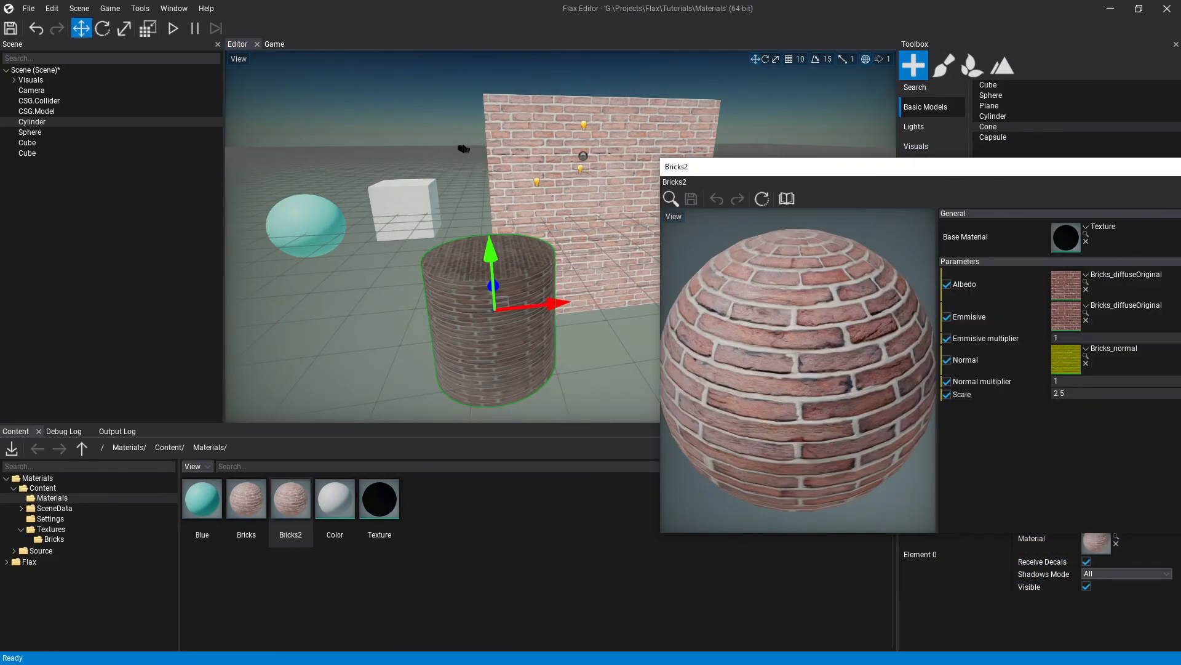
- Set the Emmisive multiplier of Bricks2 to 20
{"action": "left_click", "coordinate": [1083, 337]}
{"action": "key", "text": "BackSpace"}
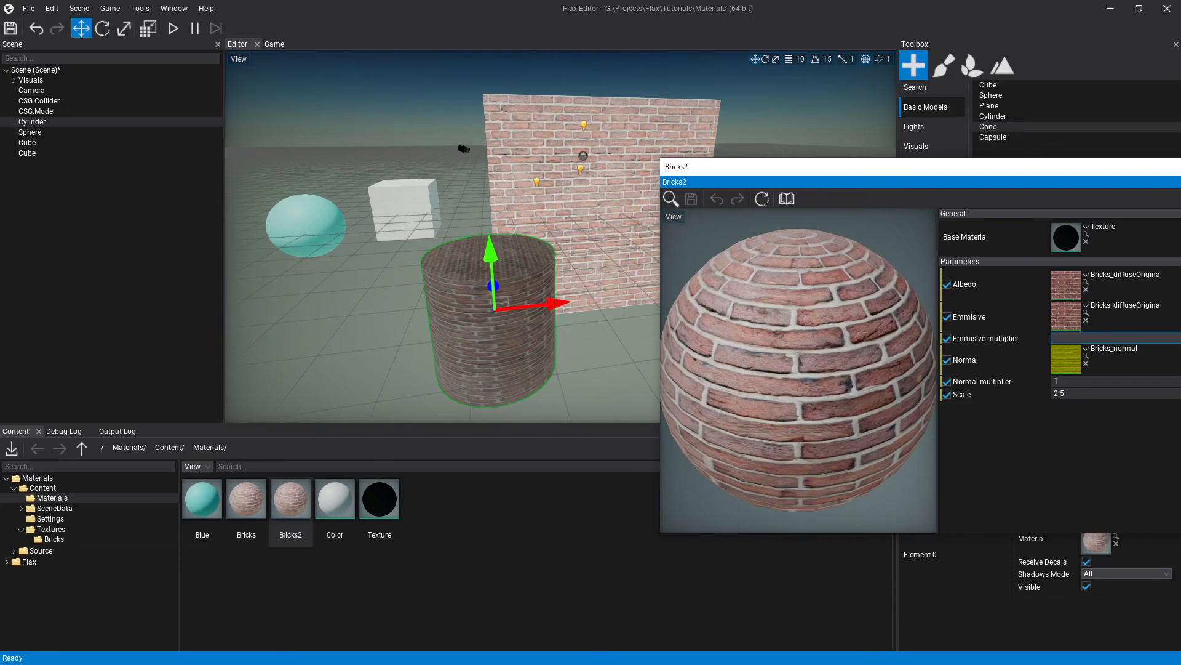
{"action": "key", "text": "Return"}
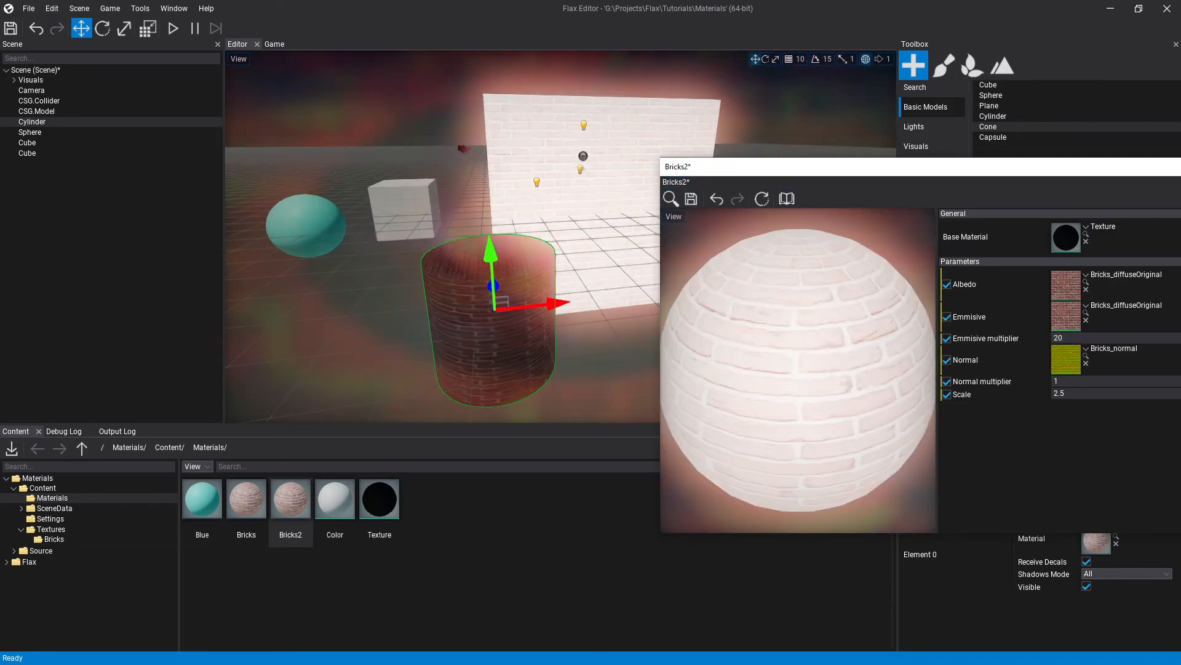
- Examine the brick wall's emissive glow in the scene from different angles
{"action": "left_click", "coordinate": [602, 203]}
{"action": "key", "text": "s"}
{"action": "right_click_drag", "start_coordinate": [601, 203], "coordinate": [646, 154]}
{"action": "key", "text": "w"}
{"action": "key", "text": "a"}
{"action": "right_click_drag", "start_coordinate": [560, 236], "coordinate": [492, 243]}
{"action": "key", "text": "s"}
{"action": "key", "text": "d"}
{"action": "key", "text": "w"}
{"action": "key", "text": "s"}
- Set the Emmisive multiplier of Bricks2 to 5
{"action": "left_click", "coordinate": [1063, 338]}
{"action": "key", "text": "BackSpace"}
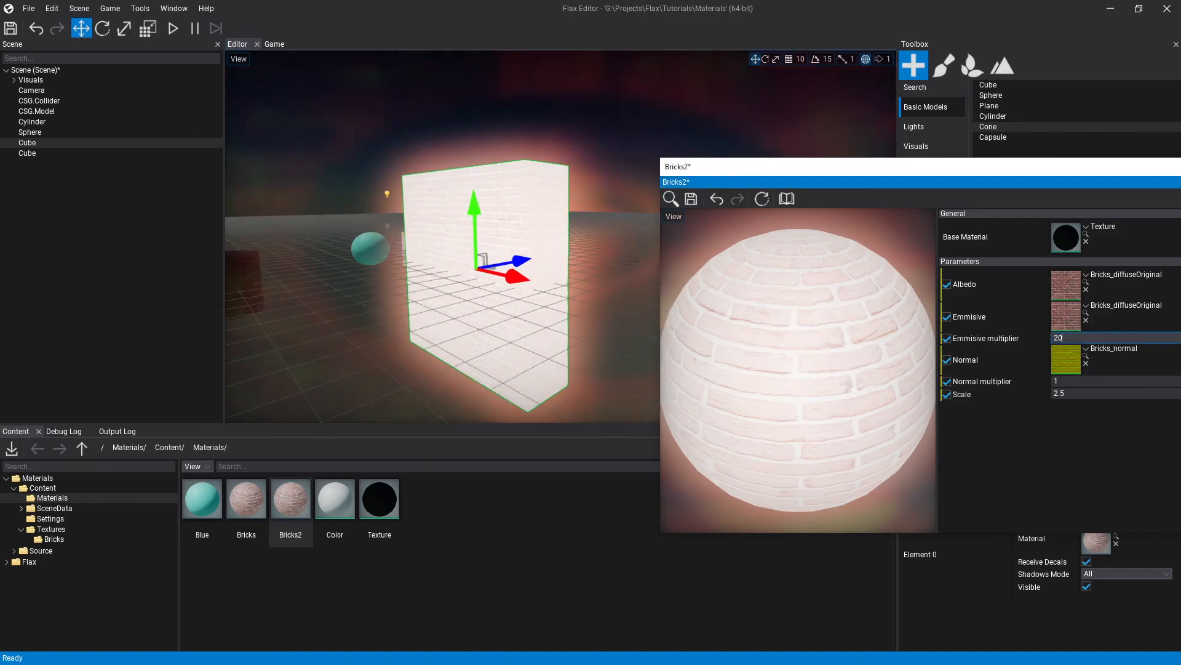
{"action": "key", "text": "BackSpace"}
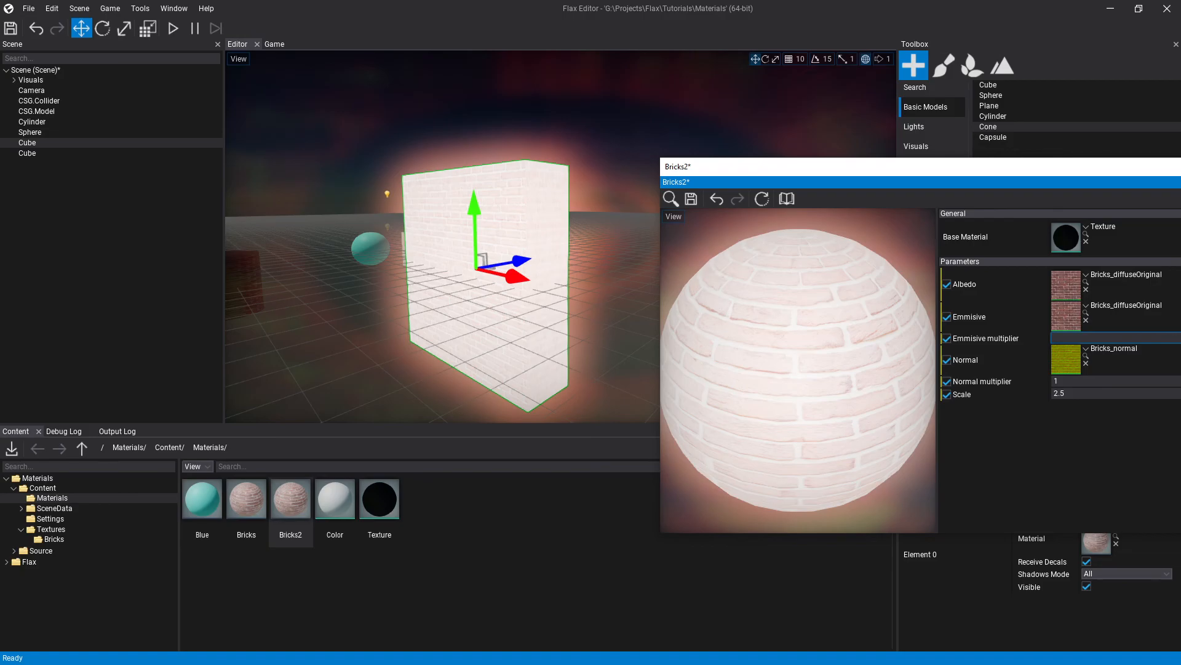
{"action": "type", "text": "5"}
{"action": "key", "text": "Return"}
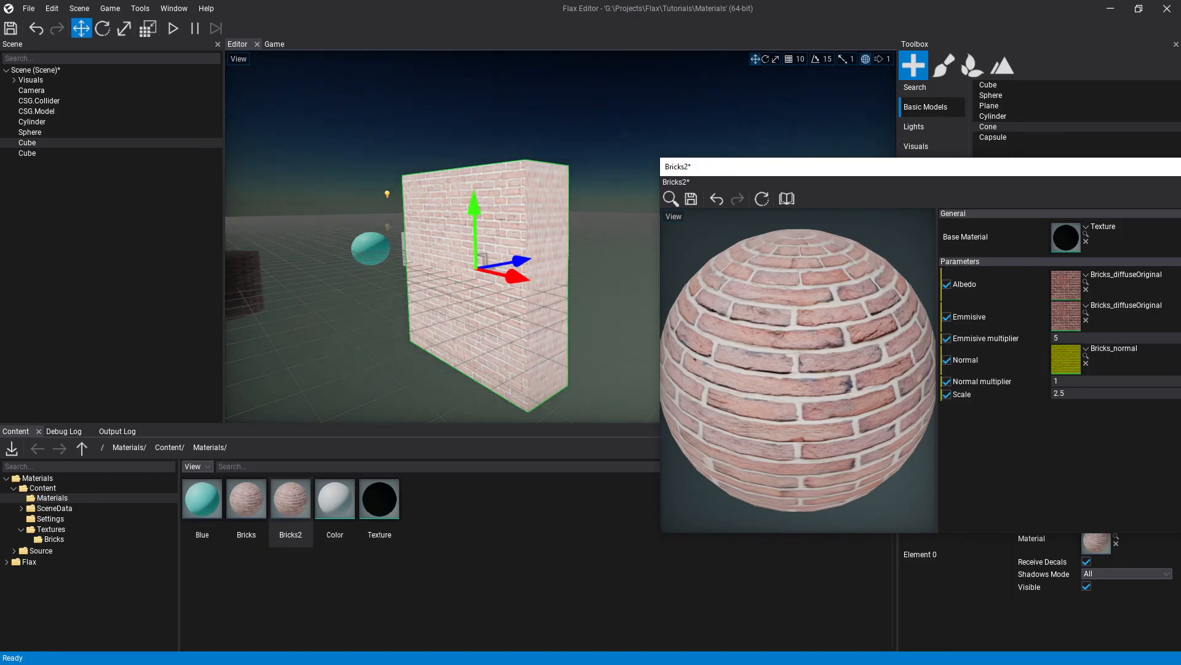
- Set the Emmisive multiplier of Bricks2 to 10, and save and close the instance
{"action": "left_click", "coordinate": [1060, 337]}
{"action": "key", "text": "BackSpace"}
{"action": "type", "text": "1"}
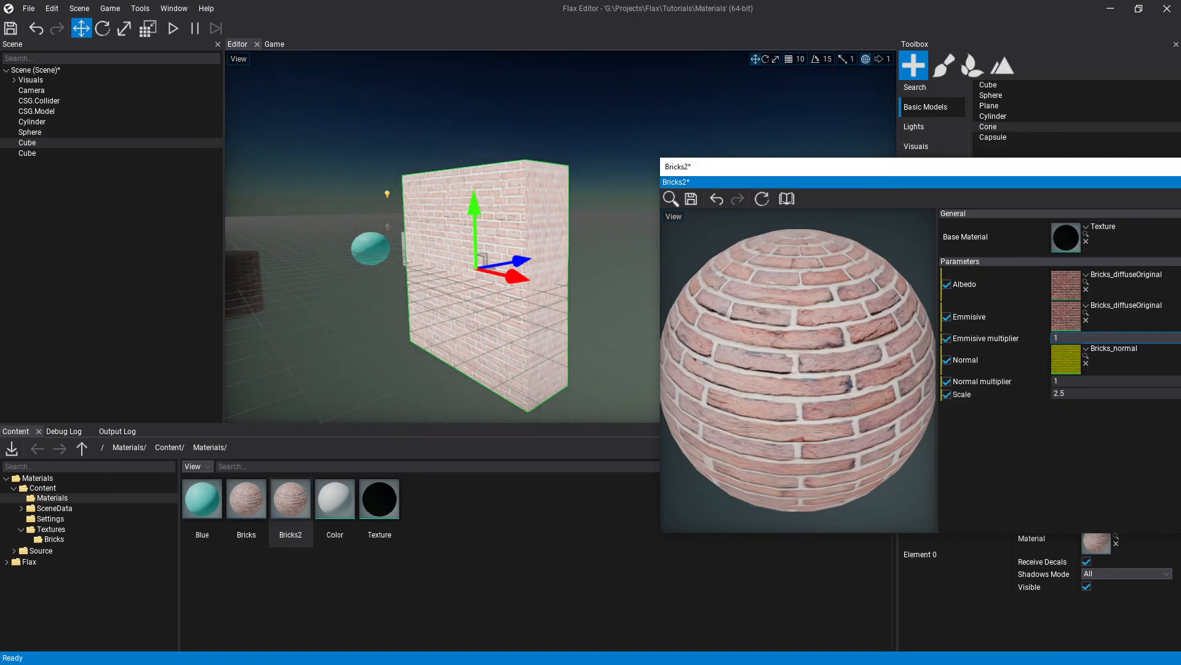
{"action": "type", "text": "0"}
{"action": "key", "text": "Return"}
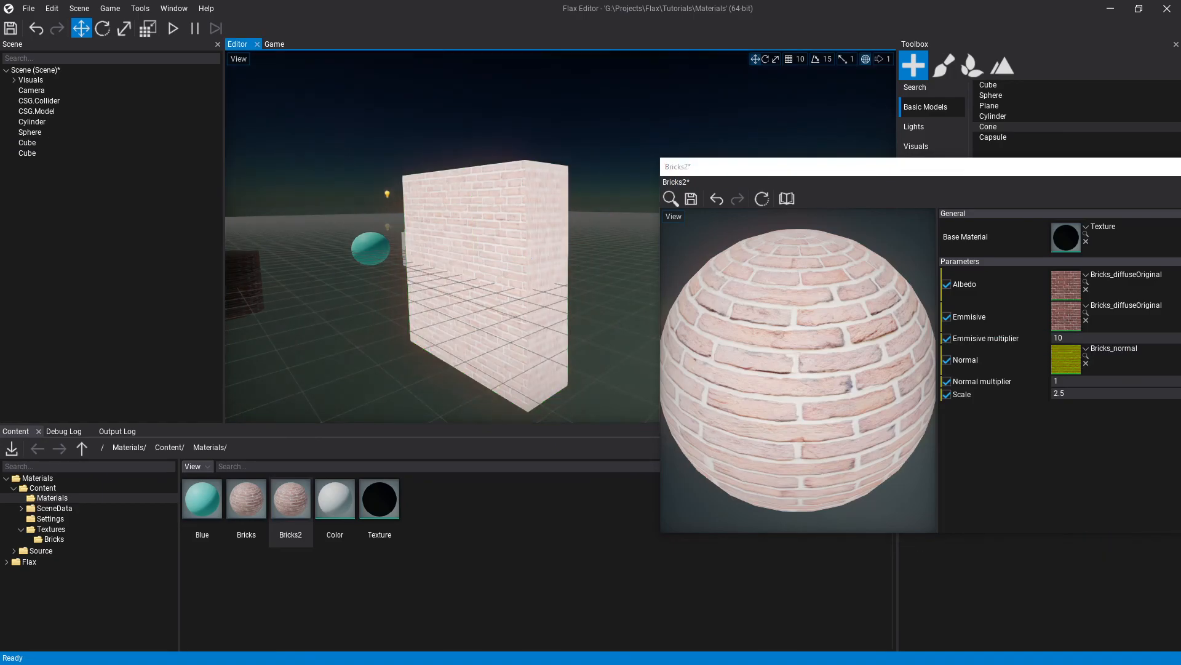
{"action": "left_click", "coordinate": [691, 198]}
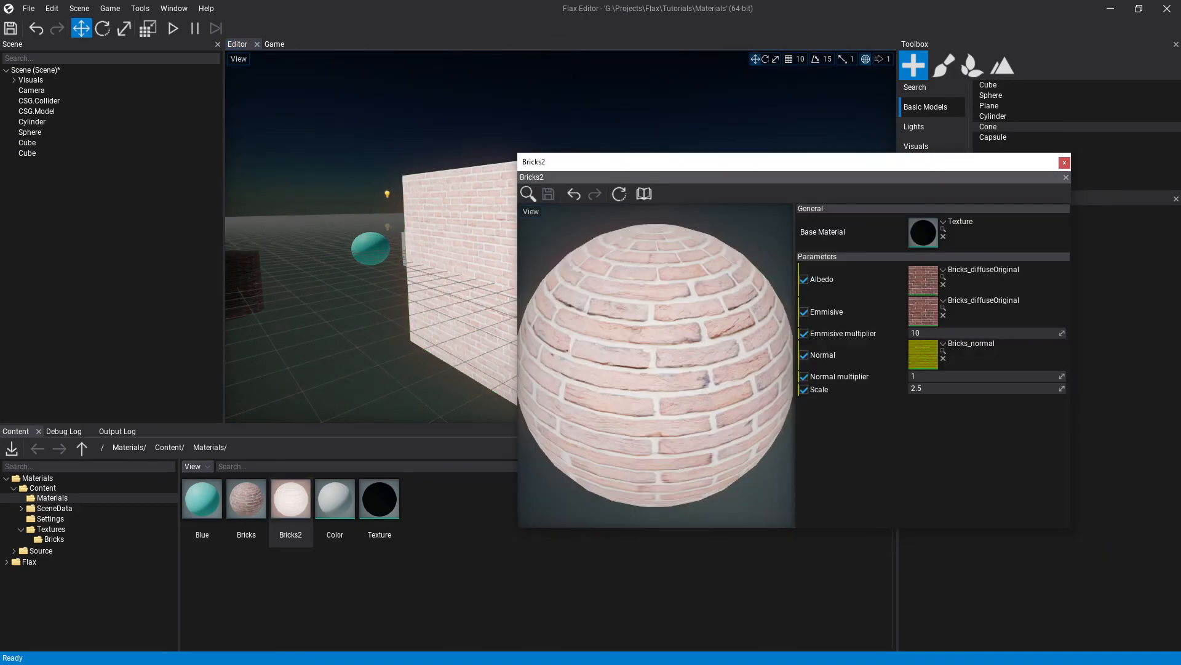
{"action": "left_click", "coordinate": [1064, 163]}
- Fly around the scene to examine the emissive brick wall beside the non-emissive brick cylinder
{"action": "key", "text": "w"}
{"action": "mouse_move", "coordinate": [560, 236]}
{"action": "right_mouse_down"}
{"action": "mouse_move", "coordinate": [468, 237]}
{"action": "mouse_move", "coordinate": [622, 227]}
{"action": "mouse_move", "coordinate": [578, 246]}
{"action": "mouse_move", "coordinate": [554, 246]}
{"action": "mouse_move", "coordinate": [639, 236]}
{"action": "mouse_move", "coordinate": [542, 232]}
{"action": "mouse_move", "coordinate": [585, 246]}
{"action": "mouse_move", "coordinate": [541, 244]}
{"action": "mouse_move", "coordinate": [556, 243]}
{"action": "mouse_move", "coordinate": [560, 258]}
{"action": "right_mouse_up"}
{"action": "key", "text": "w"}
{"action": "key", "text": "s"}
{"action": "key", "text": "a"}
{"action": "key", "text": "s"}
{"action": "key", "text": "w"}
{"action": "key", "text": "w"}
{"action": "key", "text": "s"}
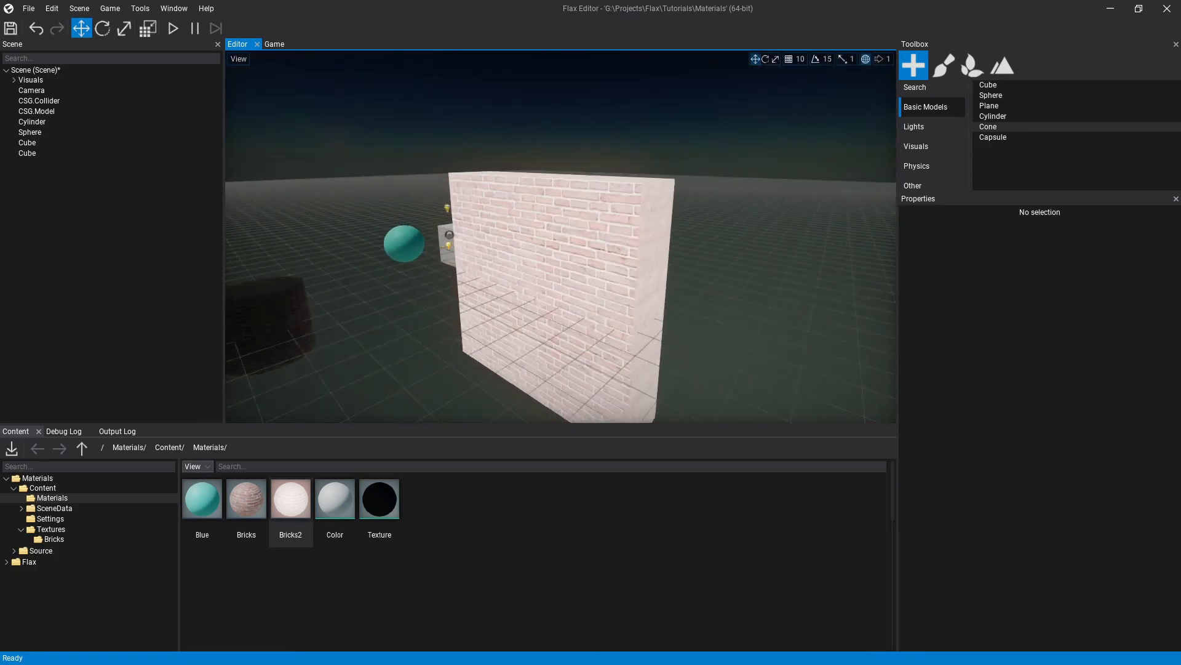
{"action": "key", "text": "s"}
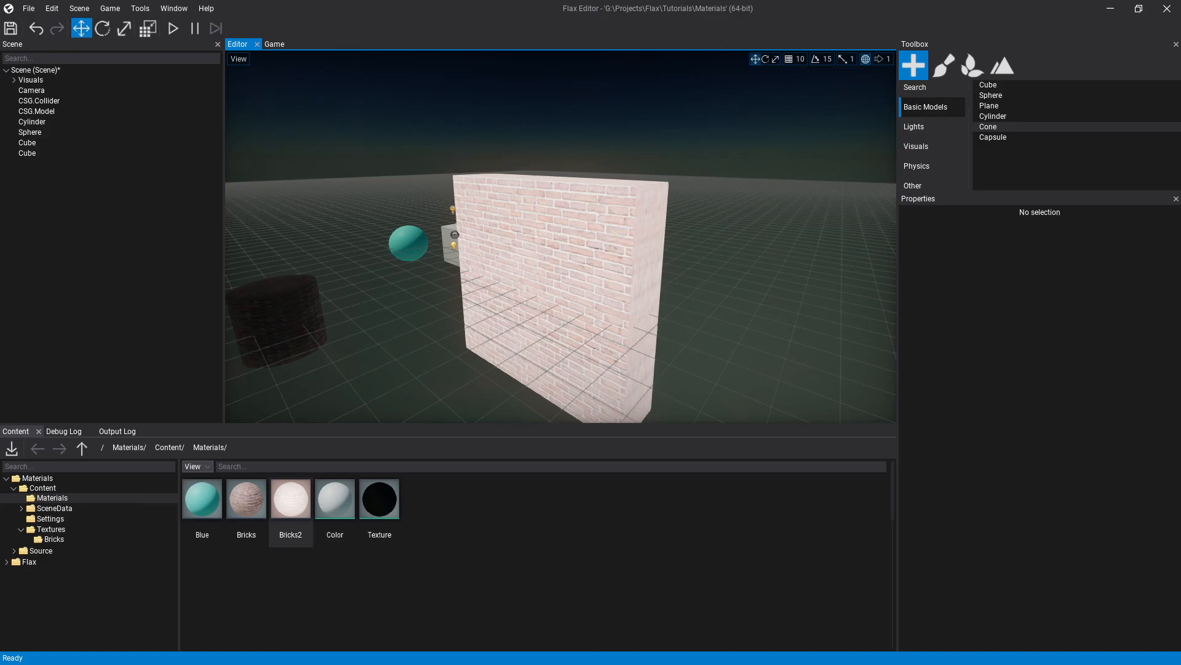